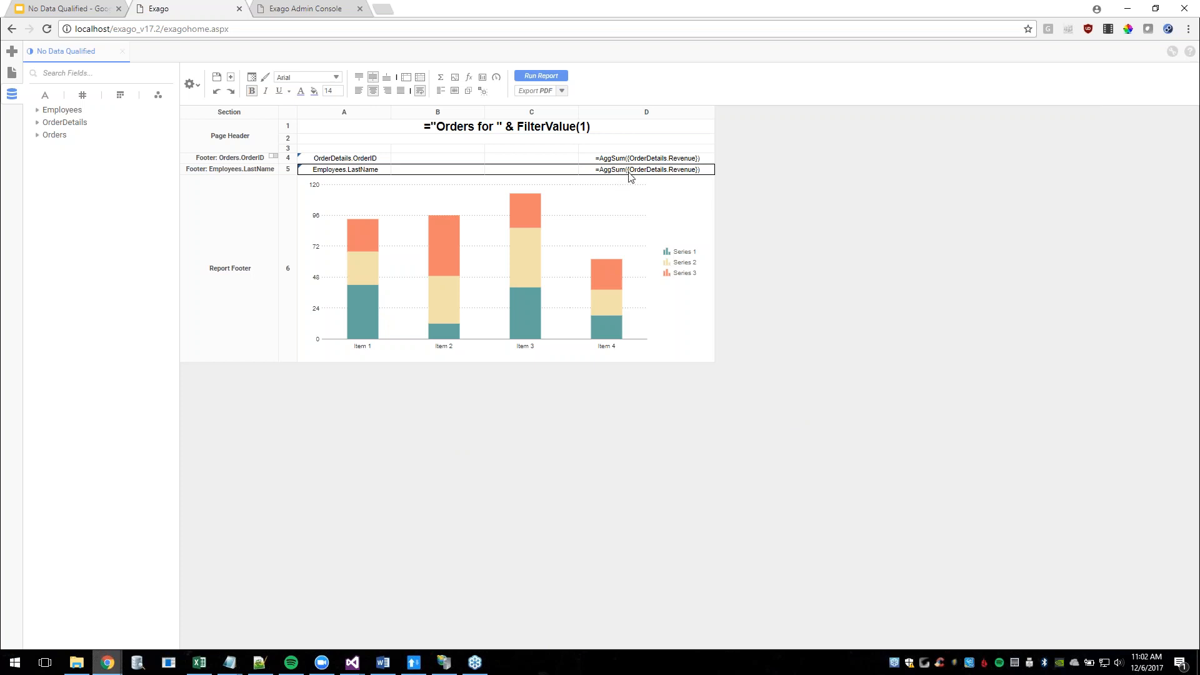
Review the report's chart and title cells and the Employees.LastName filter in the report filters.
click(553, 269)
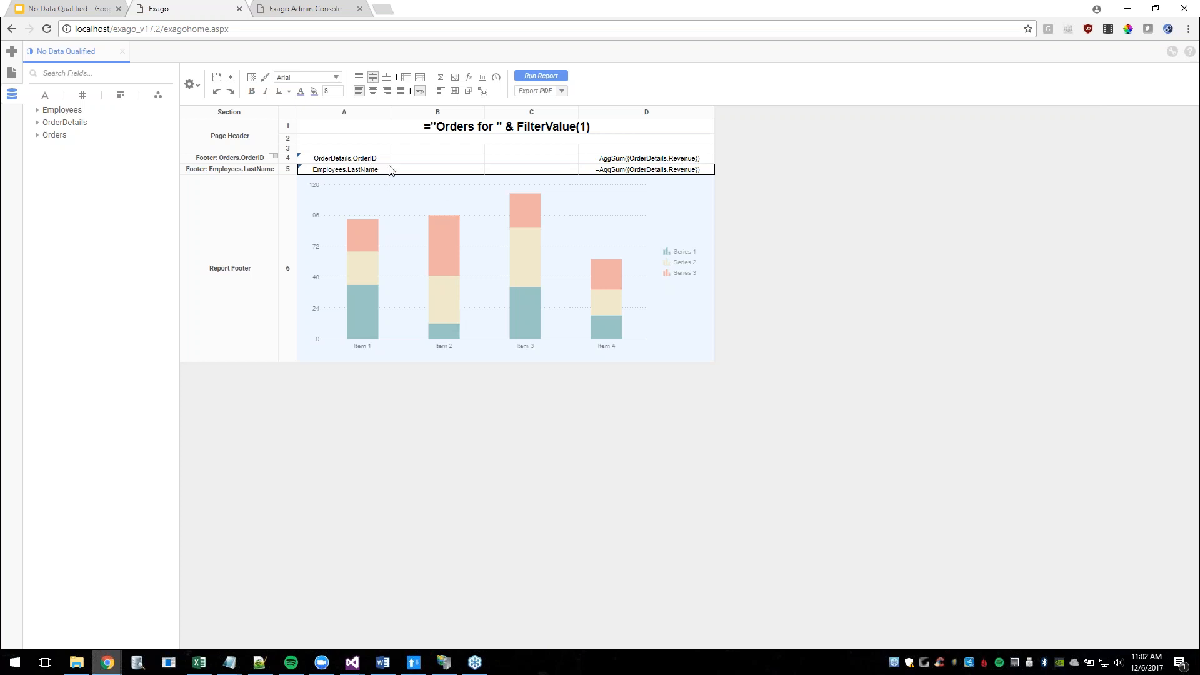
click(502, 129)
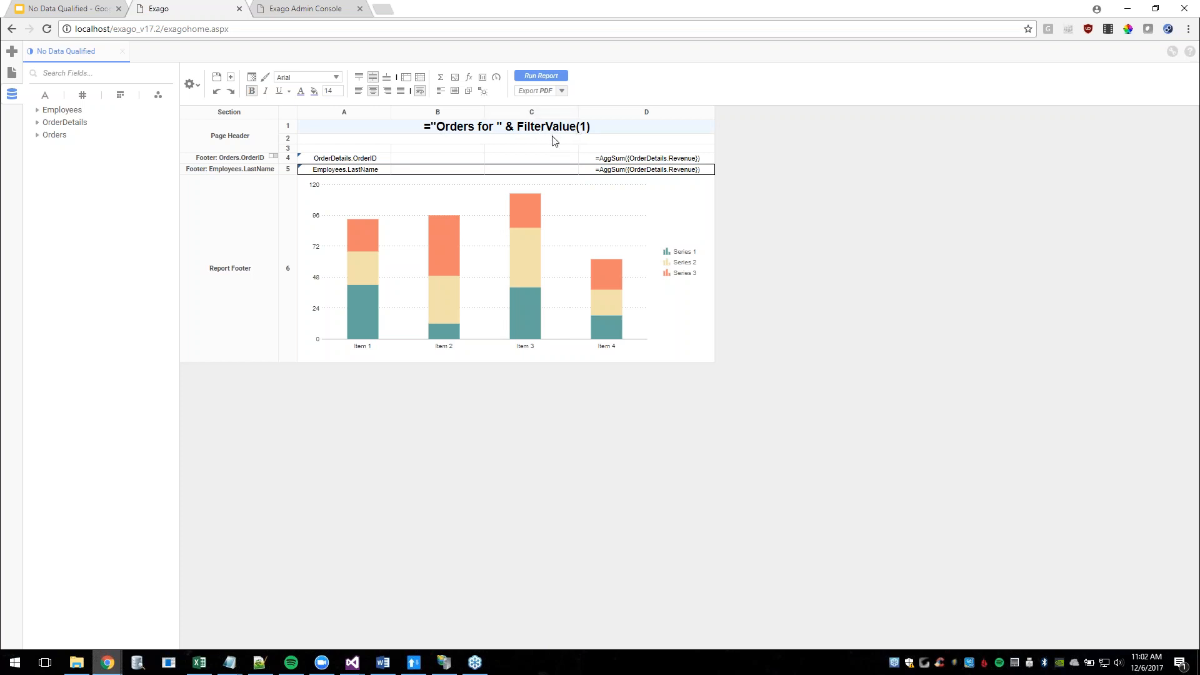
click(190, 83)
click(212, 162)
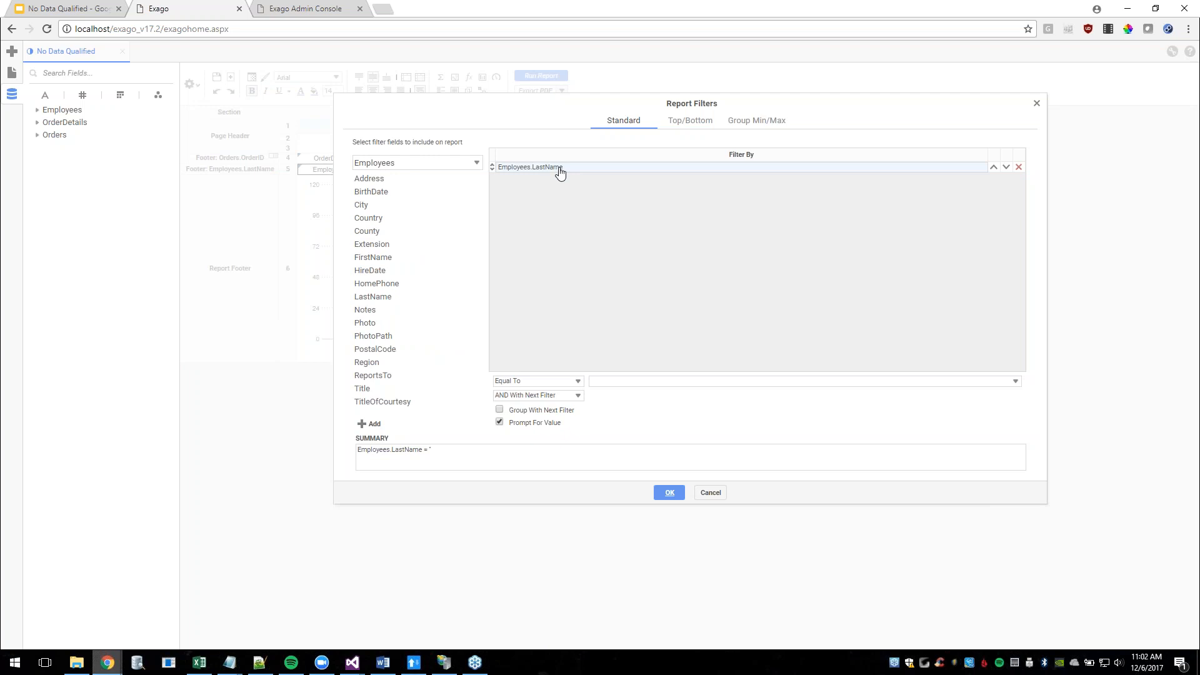
click(665, 491)
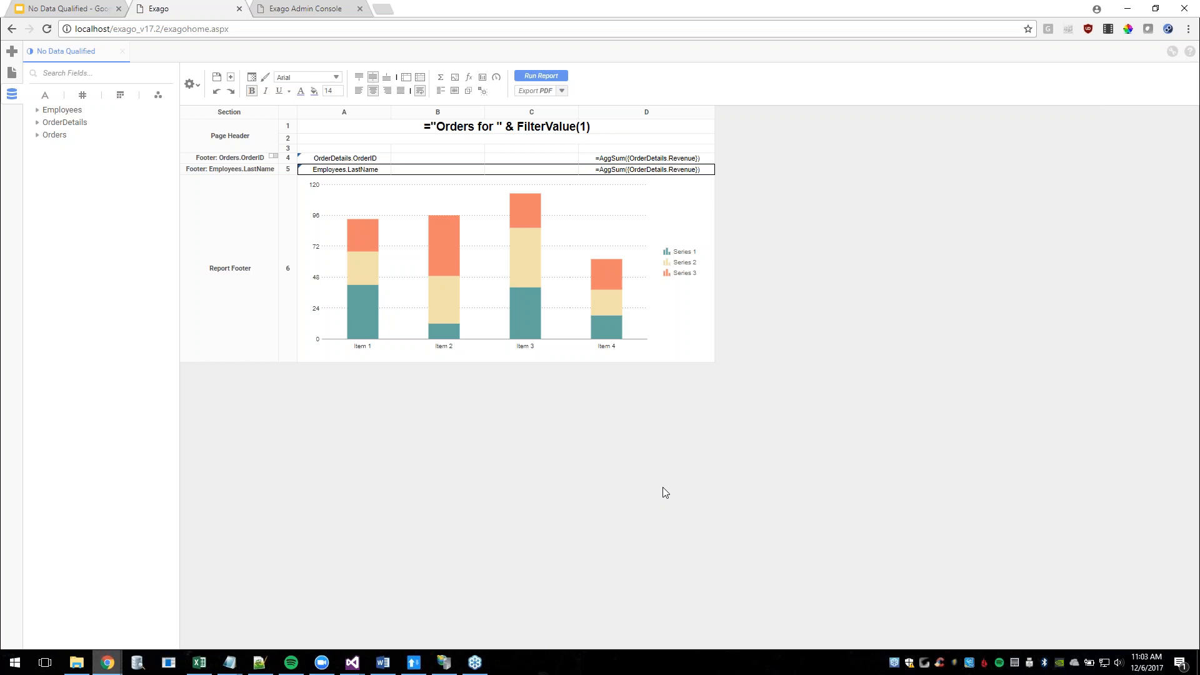
Run the report with the Employees.LastName filter equal to Skywalker and dismiss the resulting message.
click(553, 79)
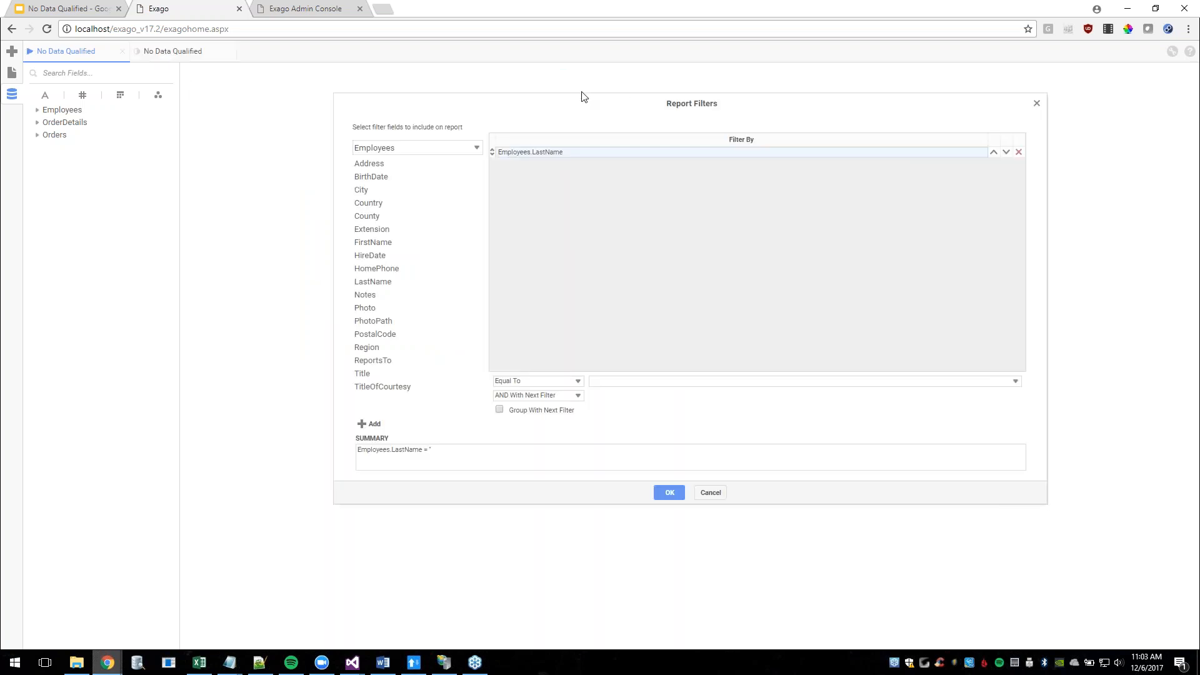
drag(675, 112, 581, 112)
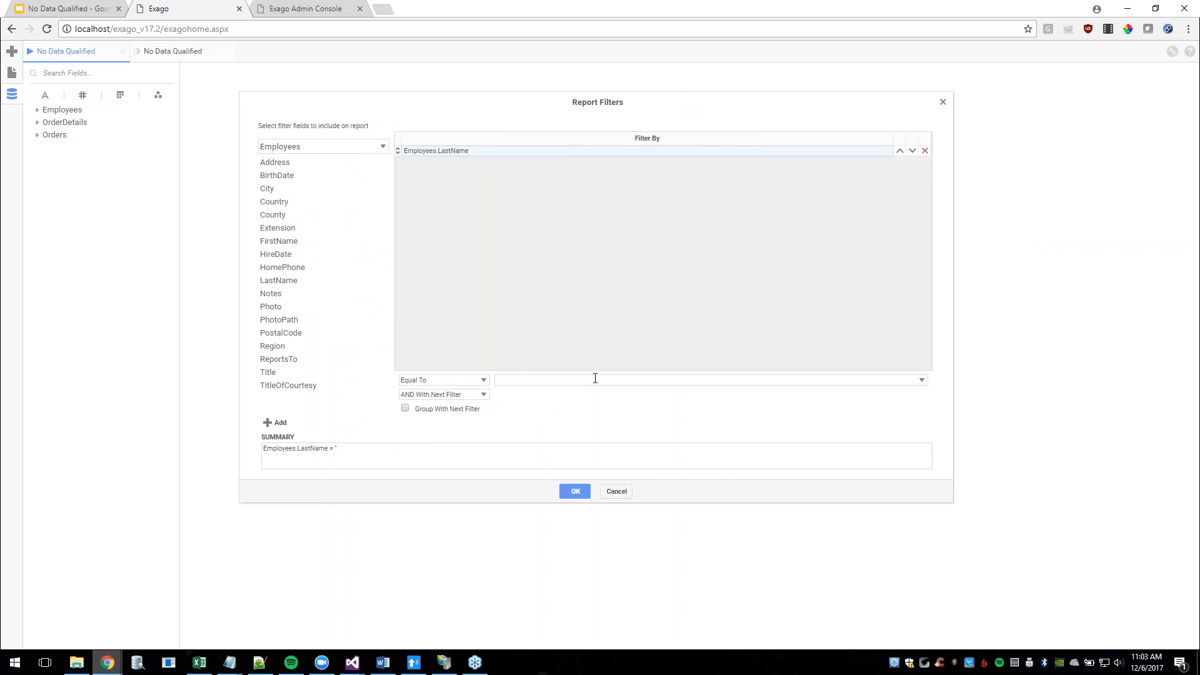
click(570, 379)
text(Skywalker)
click(575, 491)
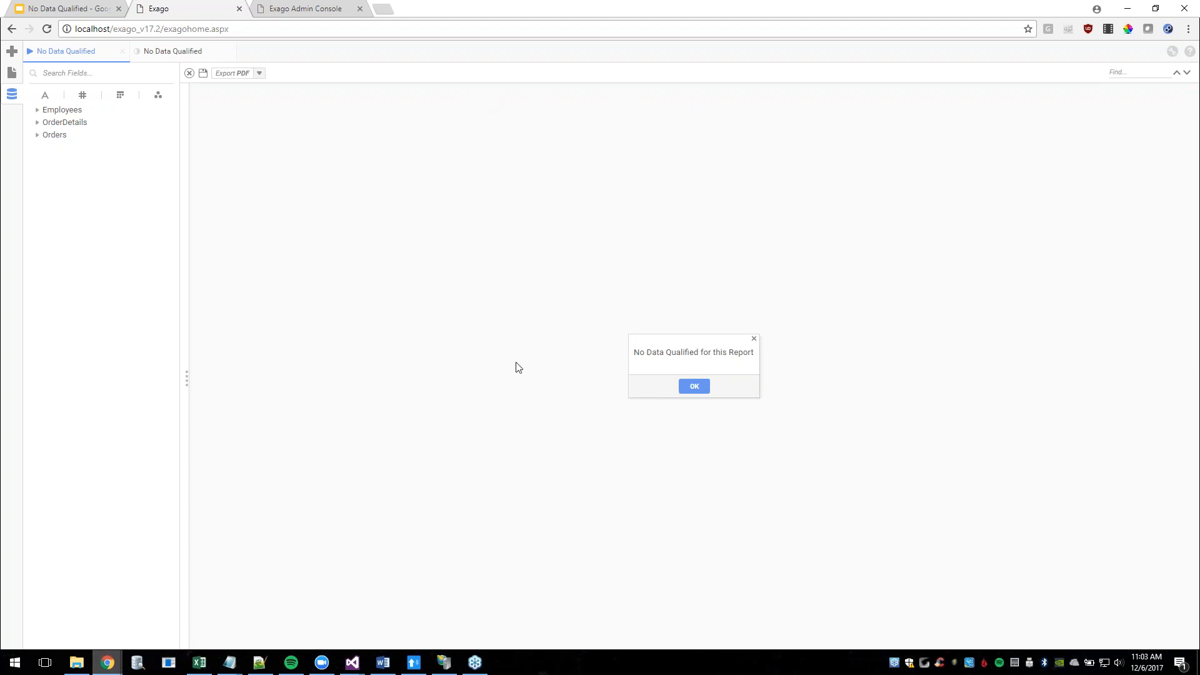
drag(669, 335, 616, 256)
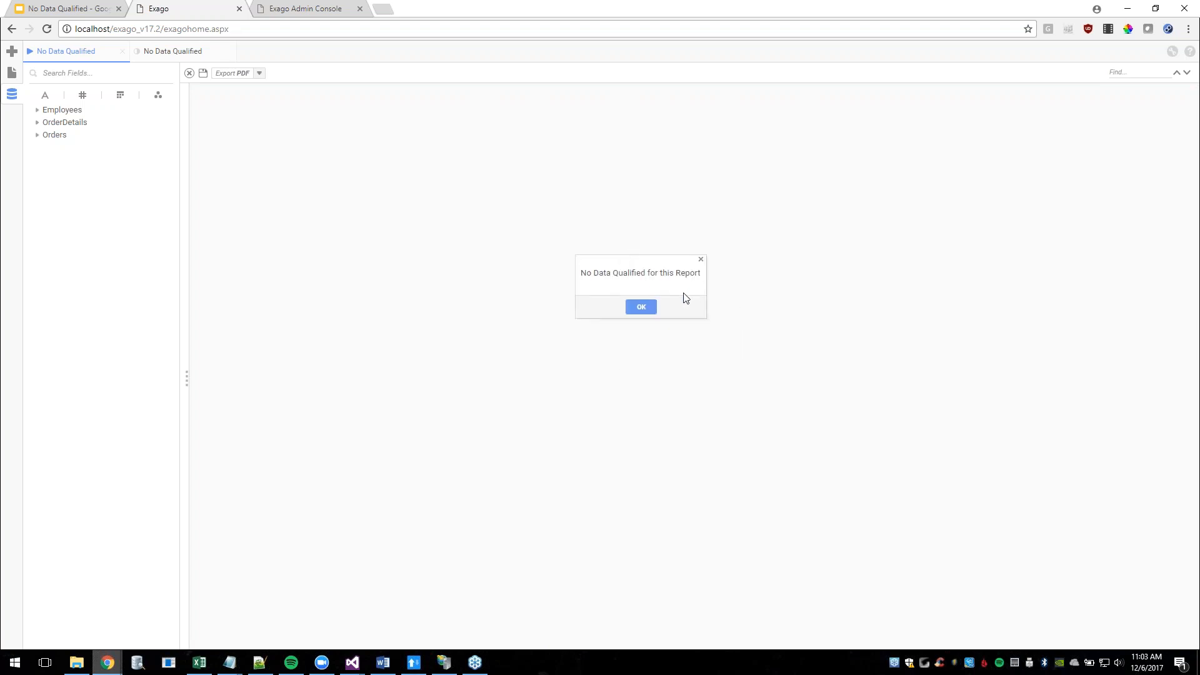
click(642, 308)
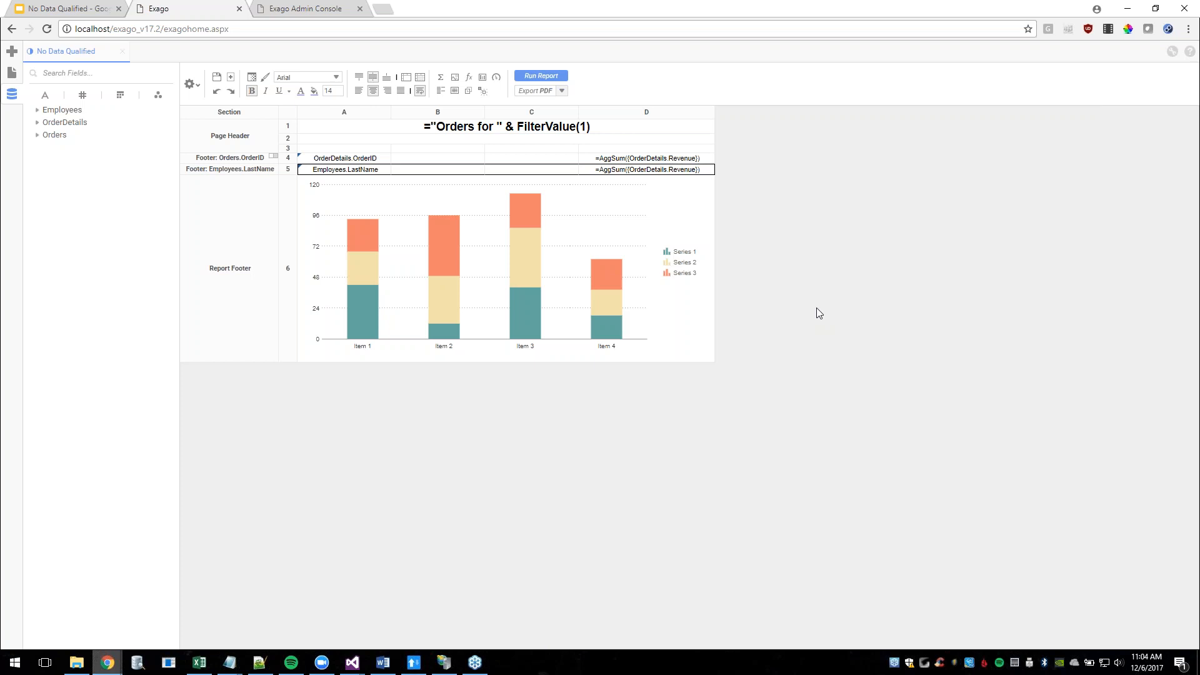
Set the No Data Qualify Display Mode to Show Report in the report's general options.
click(193, 87)
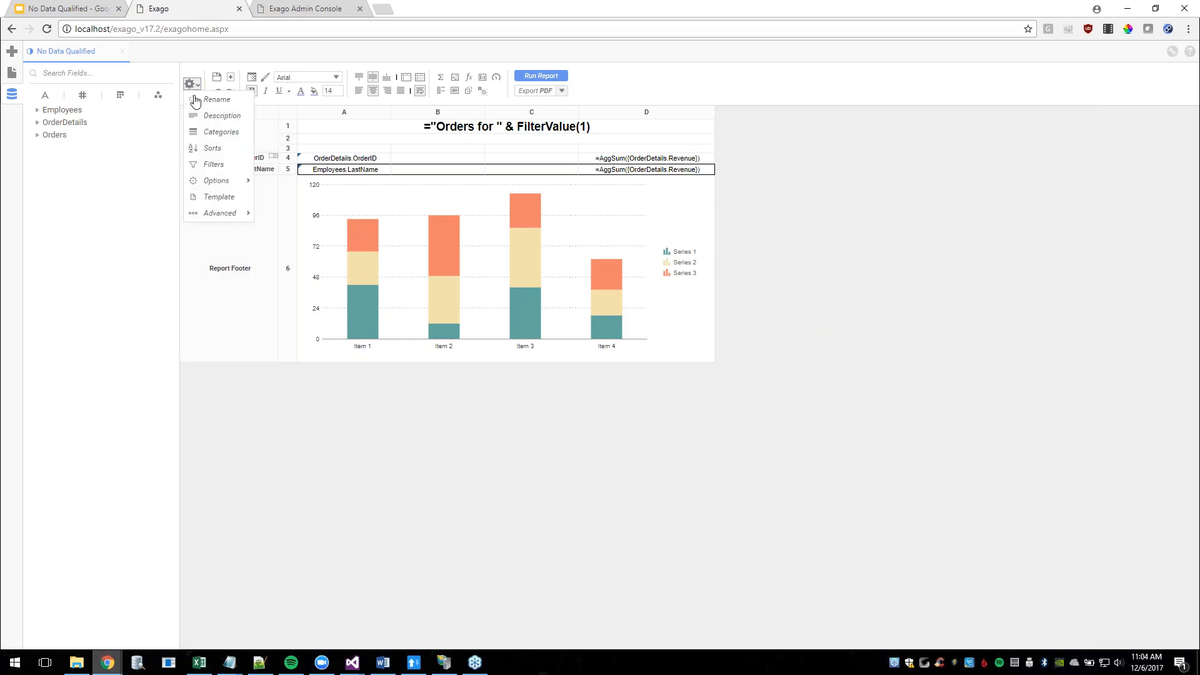
mouse_move(220, 182)
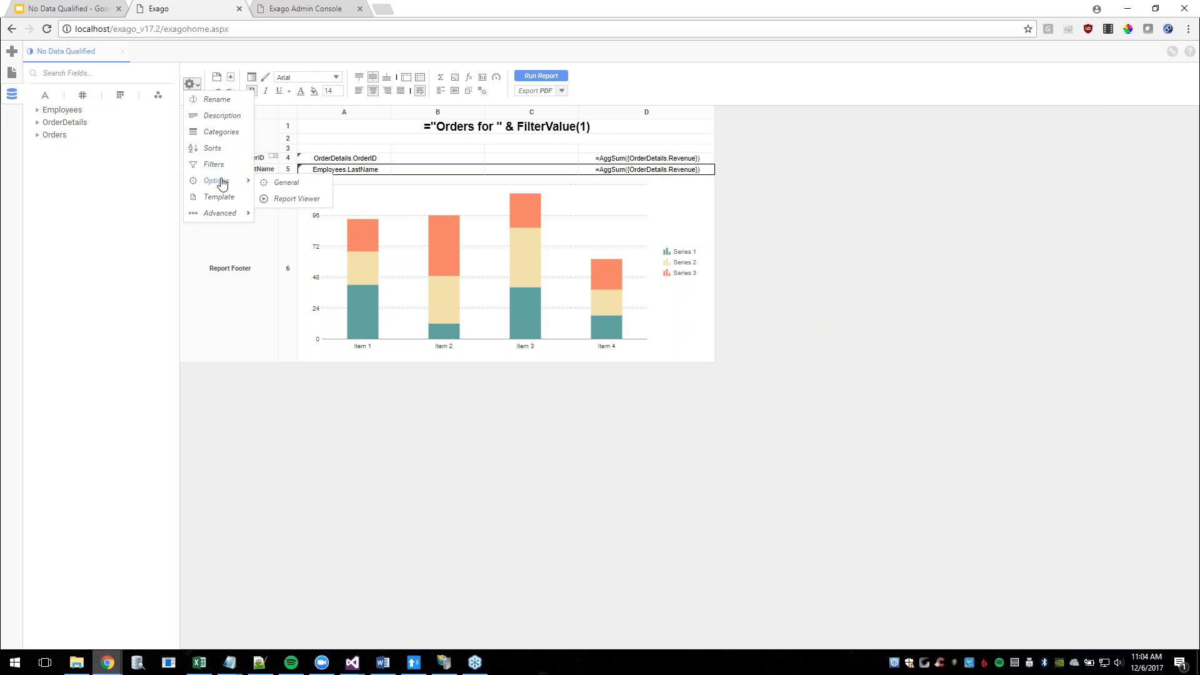
click(301, 187)
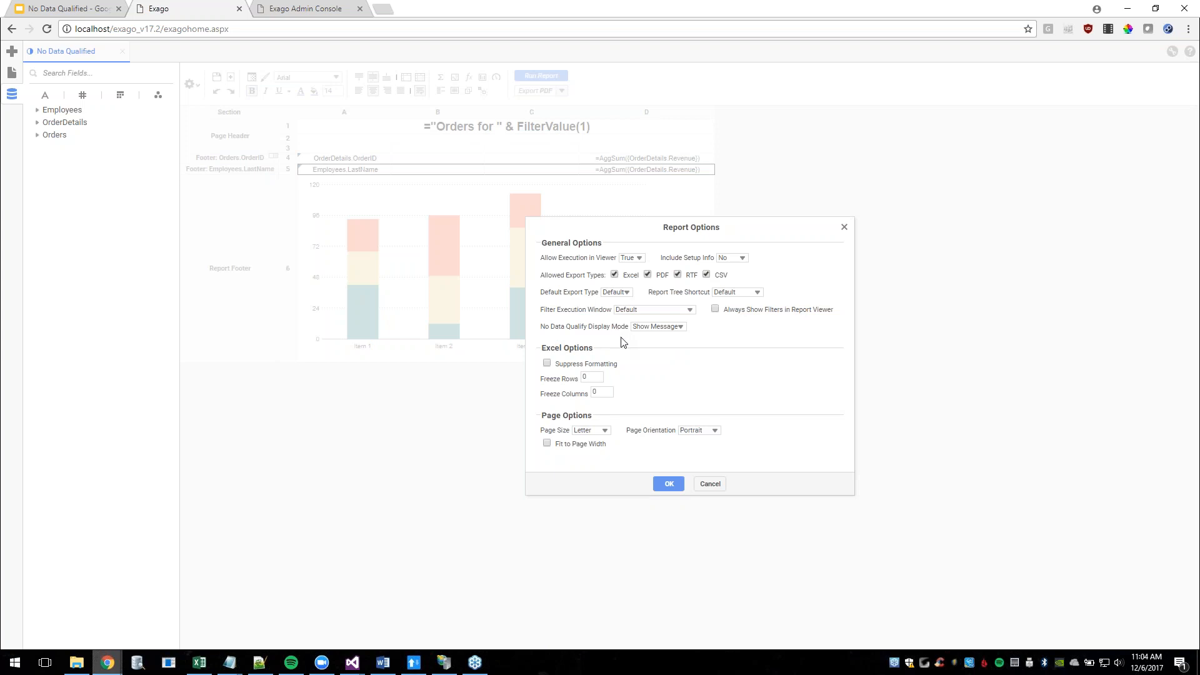
click(678, 329)
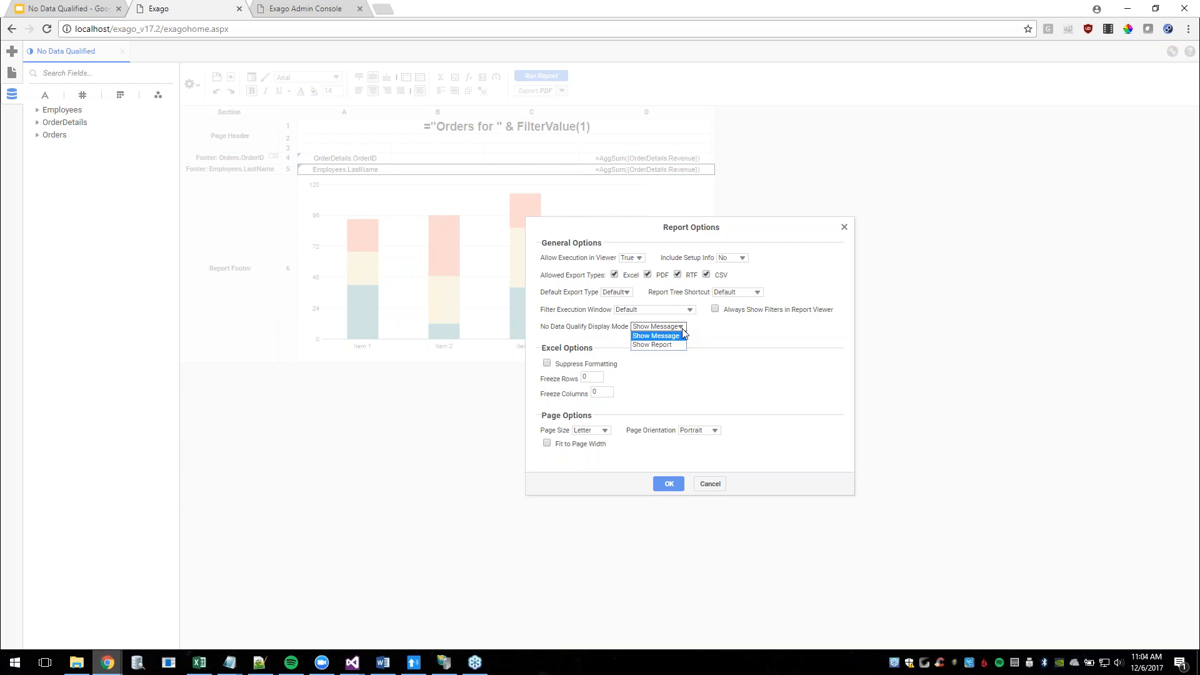
click(675, 348)
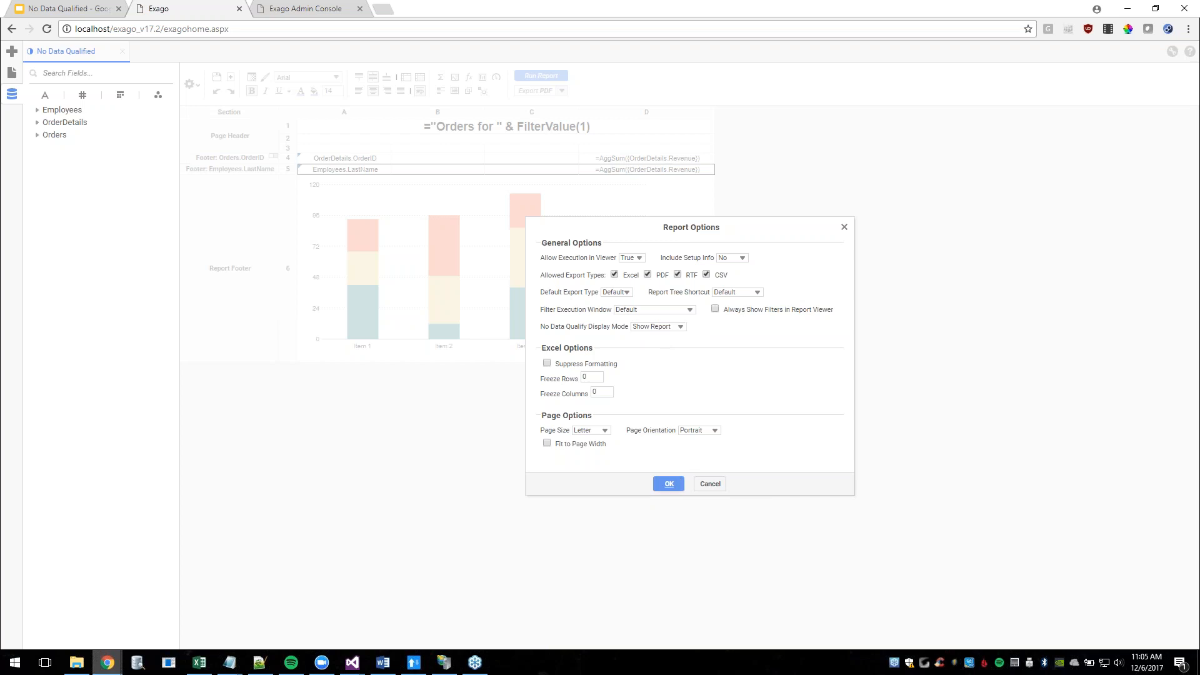
click(678, 480)
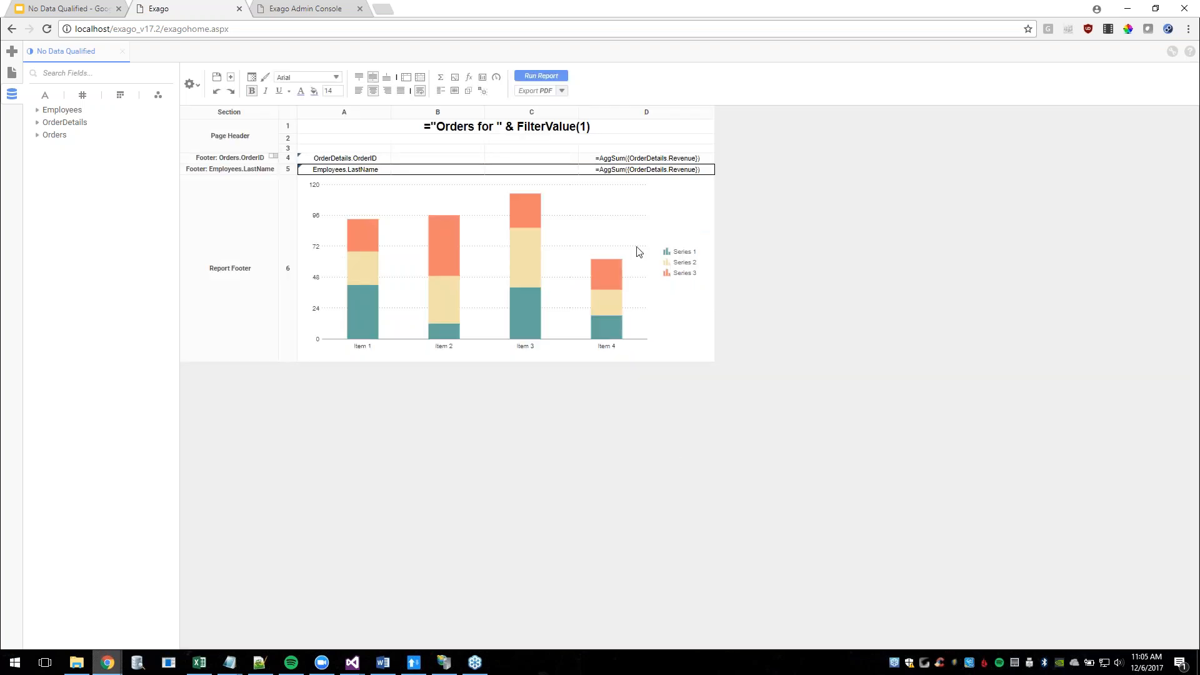
Run the report again with Employees.LastName equal to Skywalker, review the output and close it.
click(539, 76)
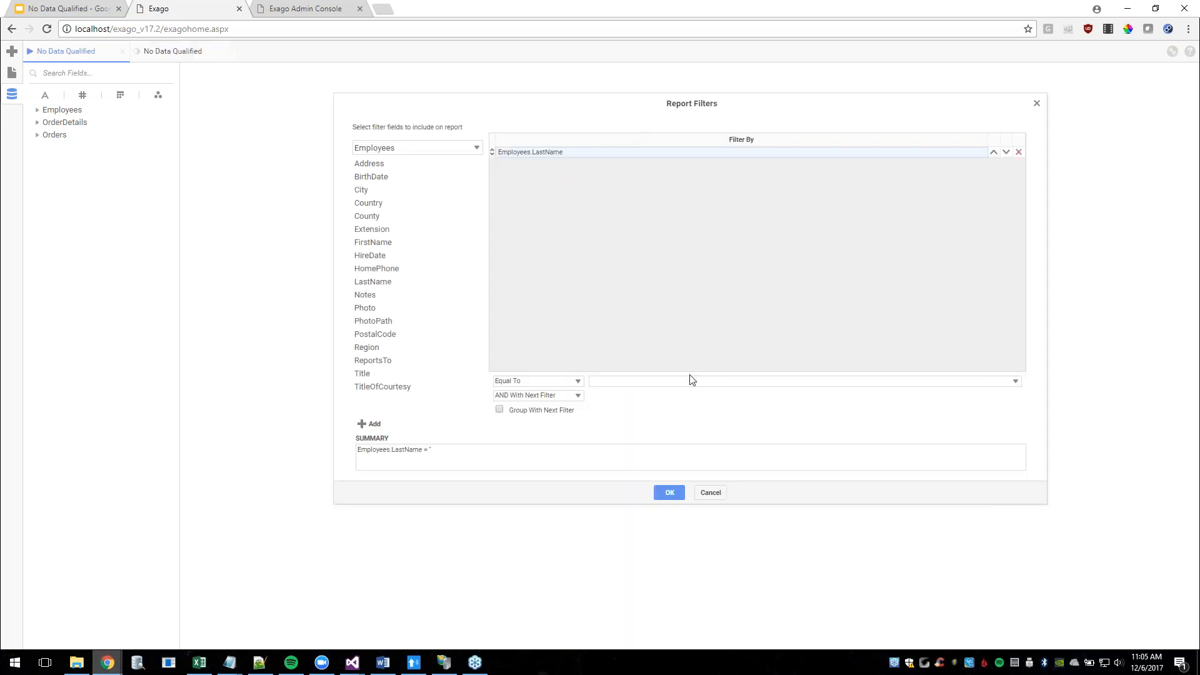
click(690, 380)
text(Skywalker)
click(672, 494)
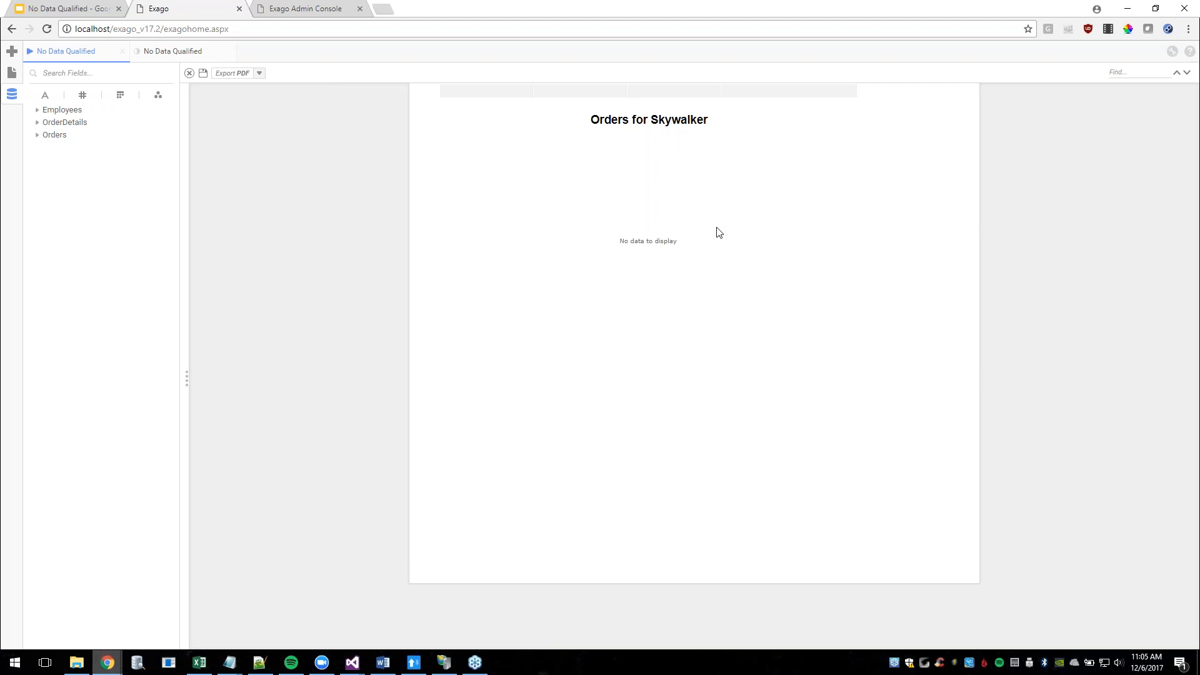
click(122, 52)
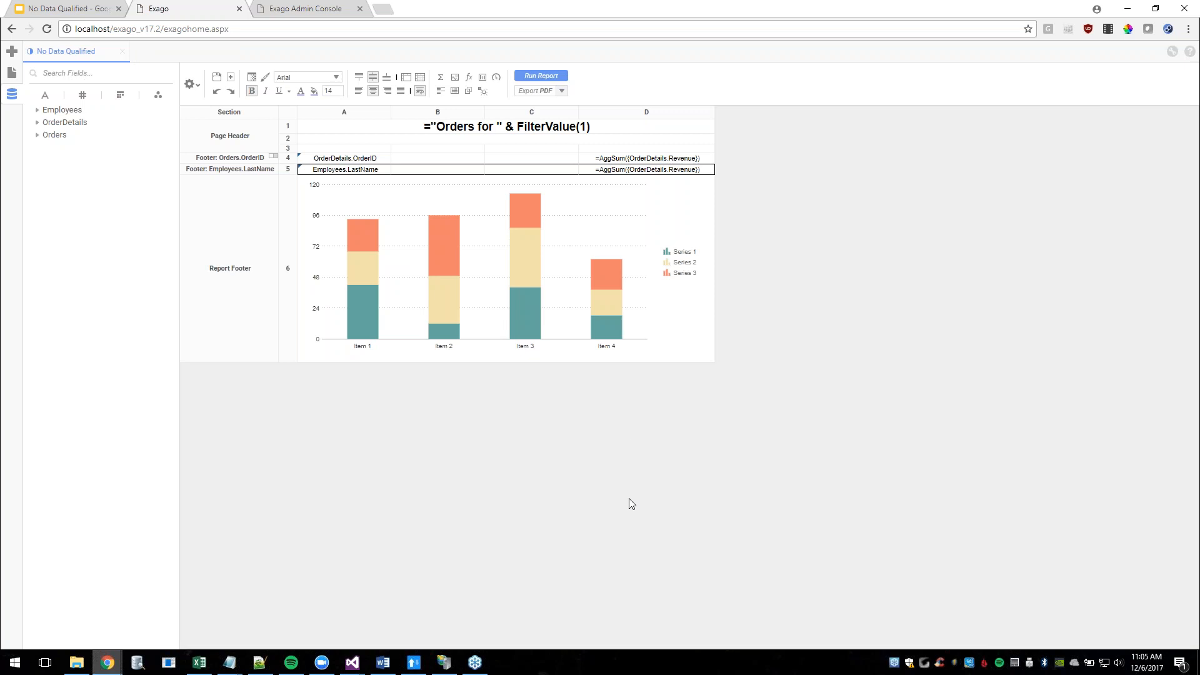
Add a conditional format with the Suppress Row action to the chart cell in the report footer.
click(577, 314)
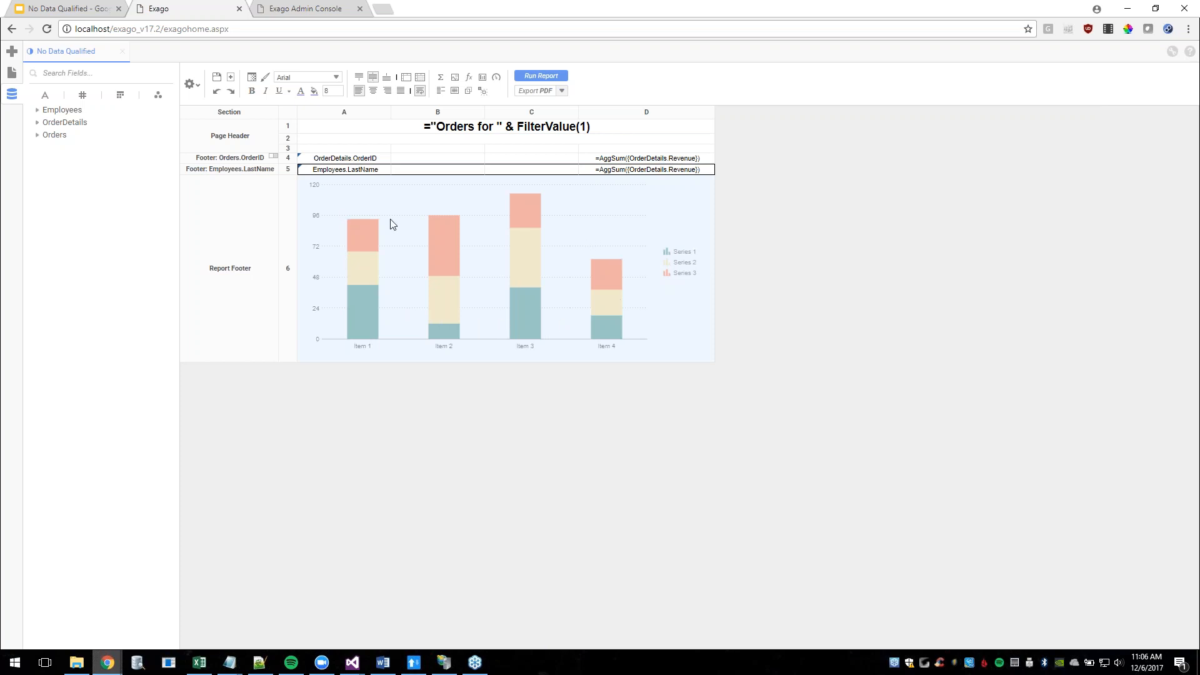
click(250, 80)
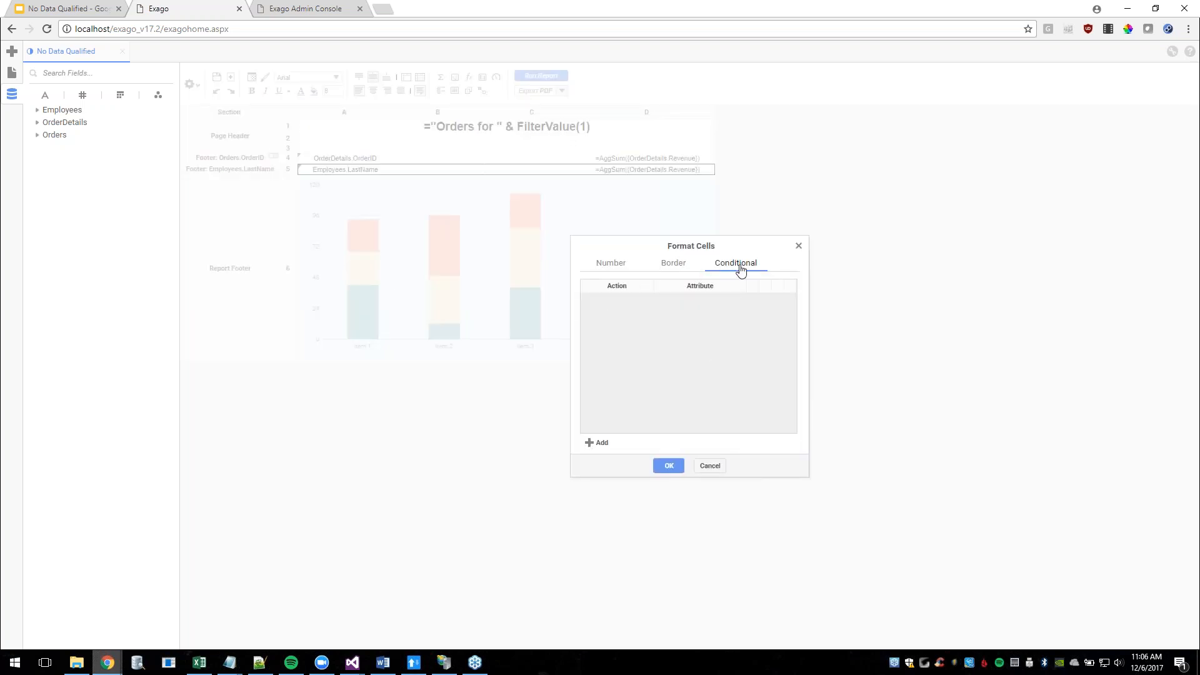
click(614, 266)
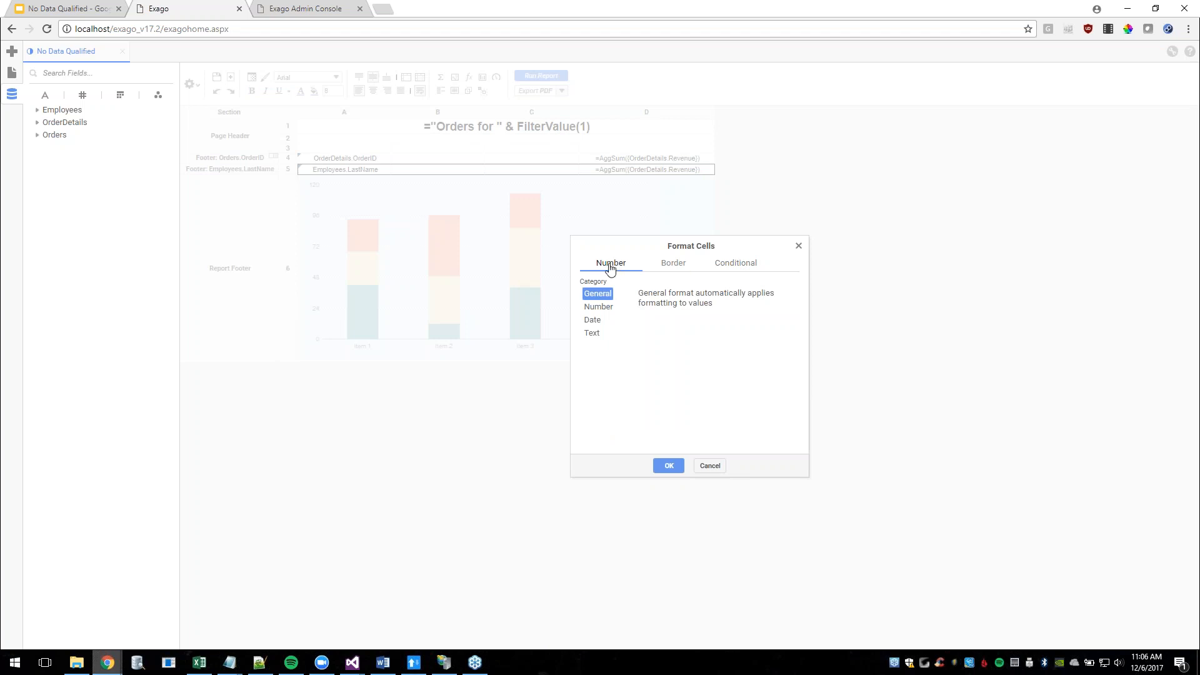
click(730, 267)
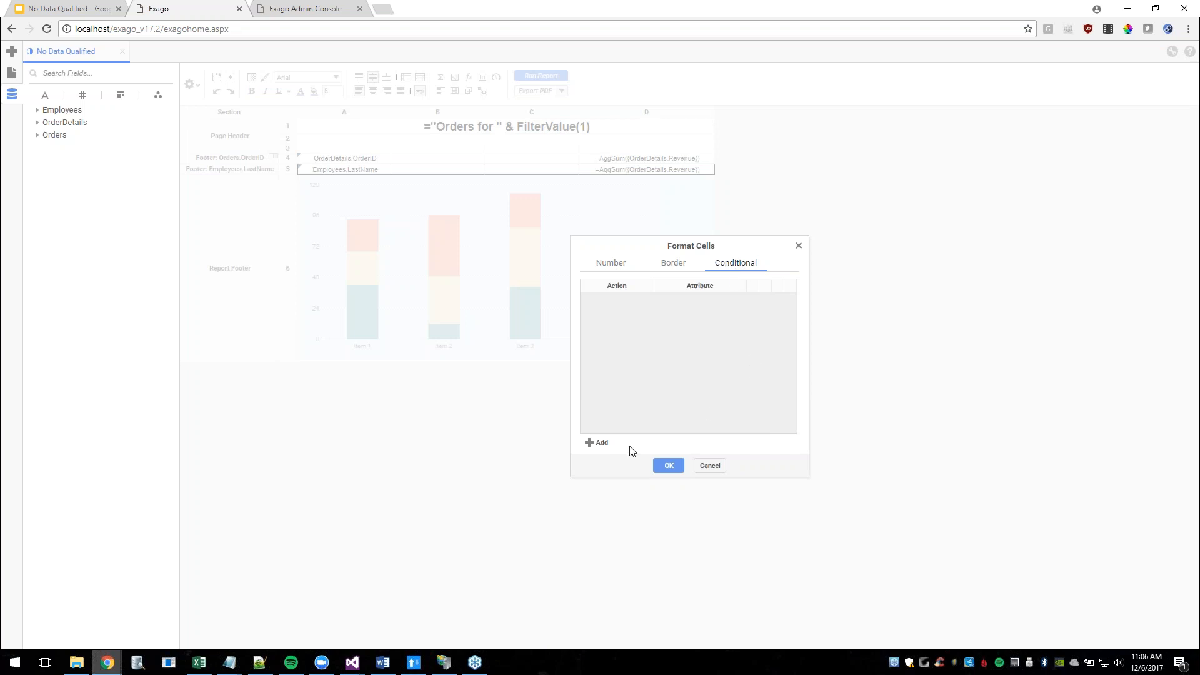
click(601, 443)
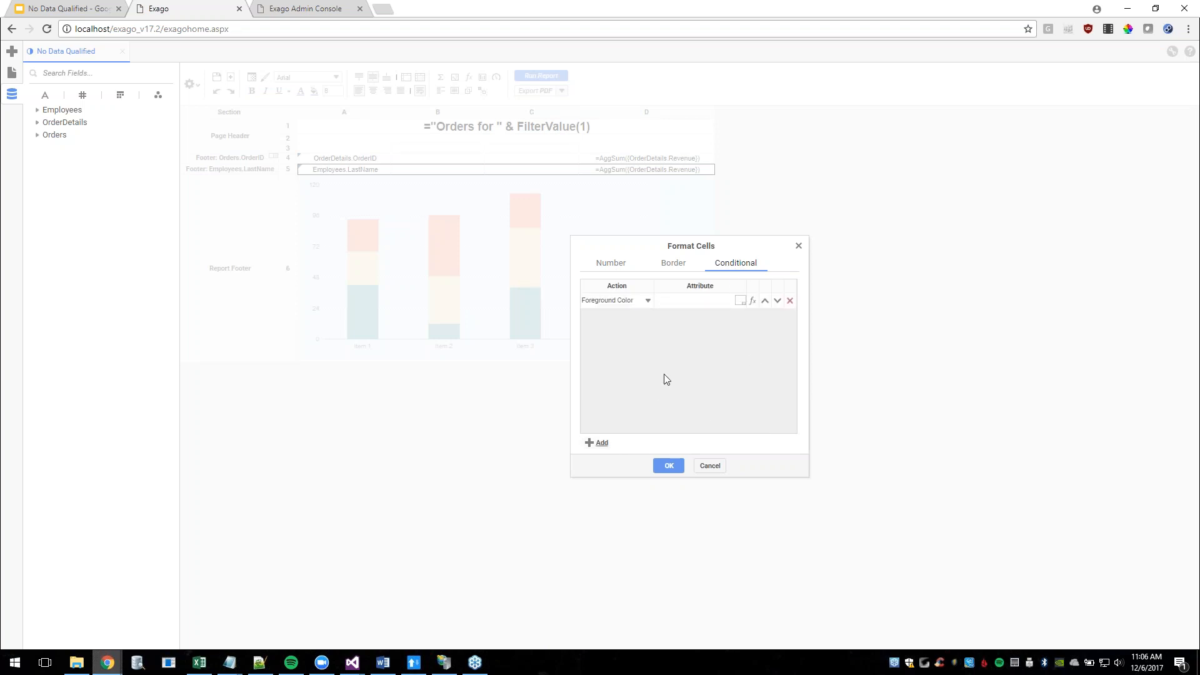
click(648, 301)
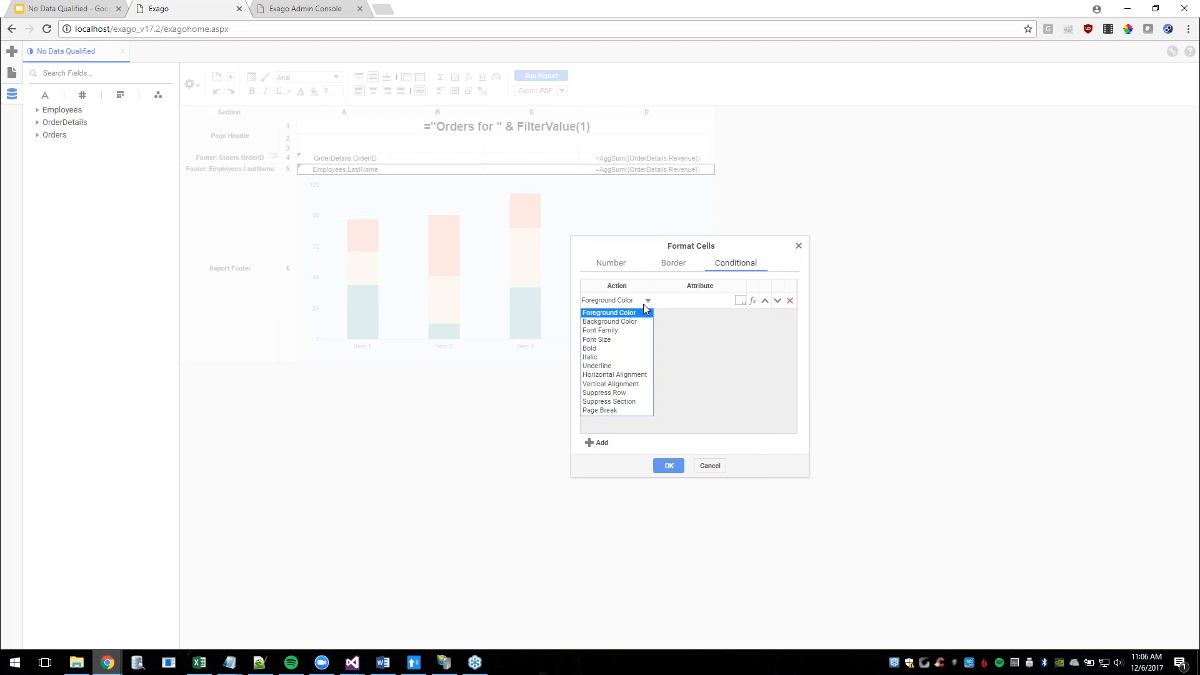
click(639, 394)
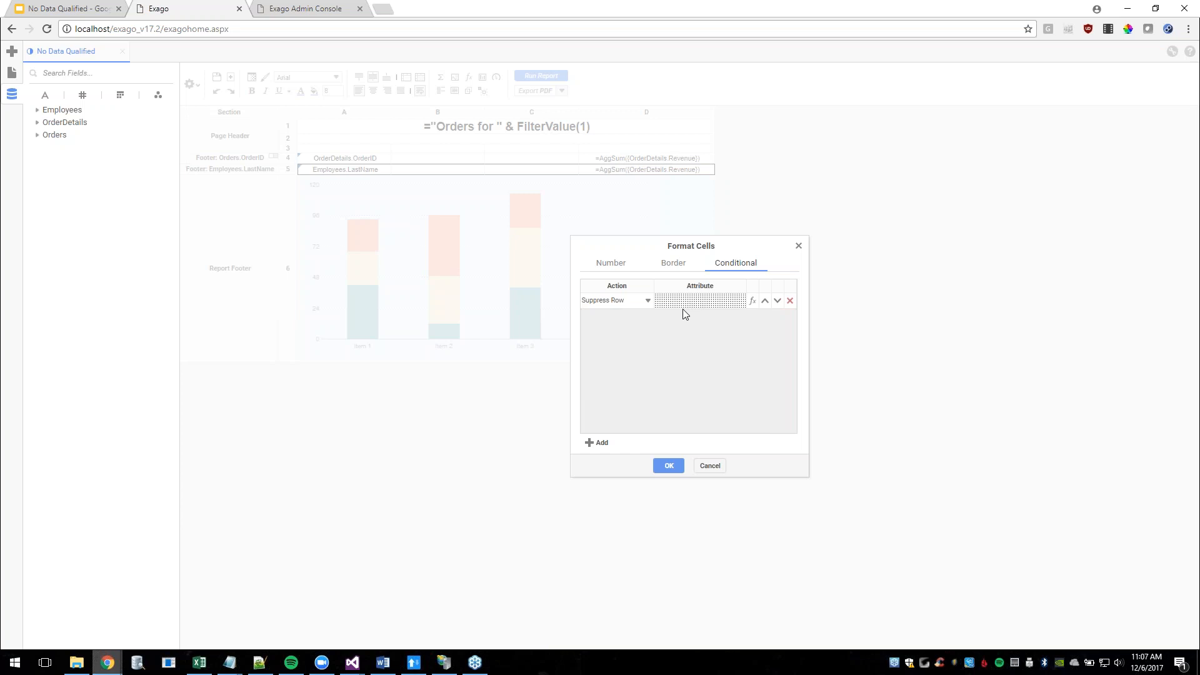
click(647, 301)
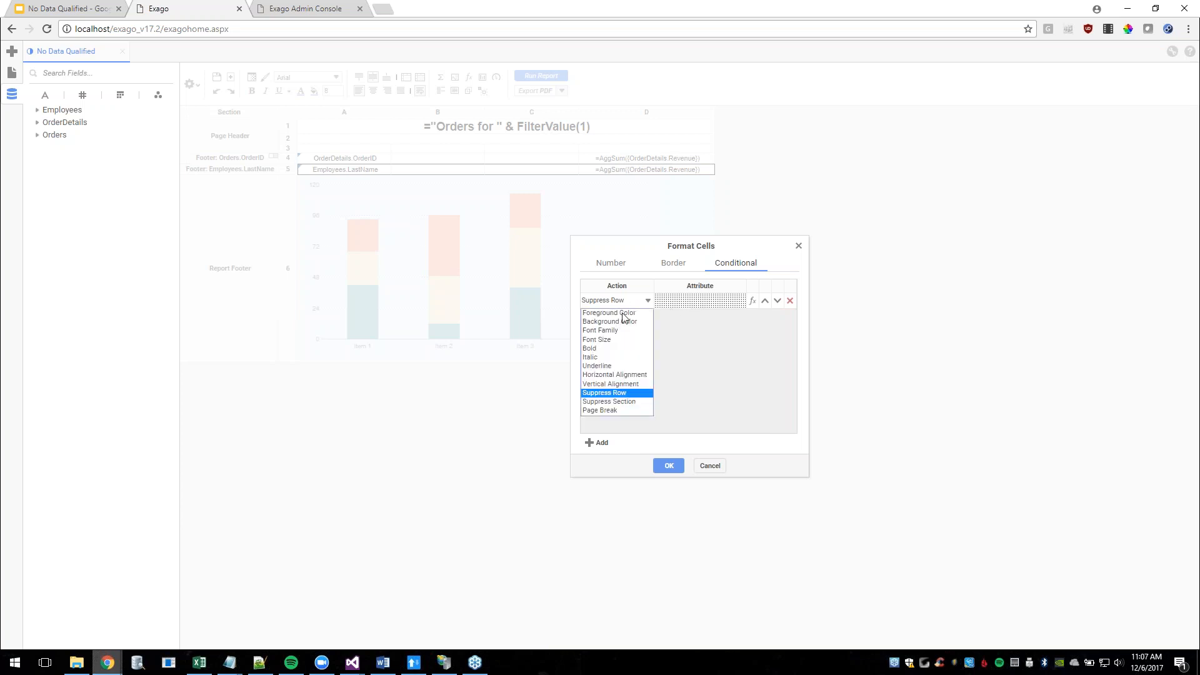
click(650, 316)
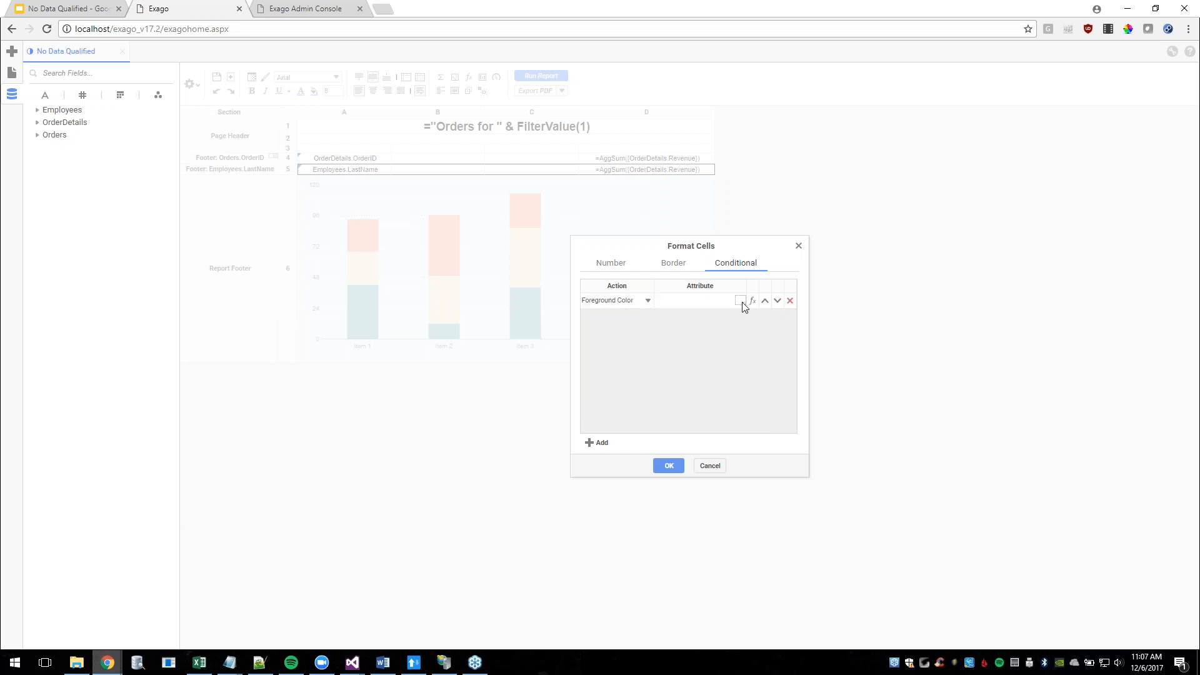
click(646, 302)
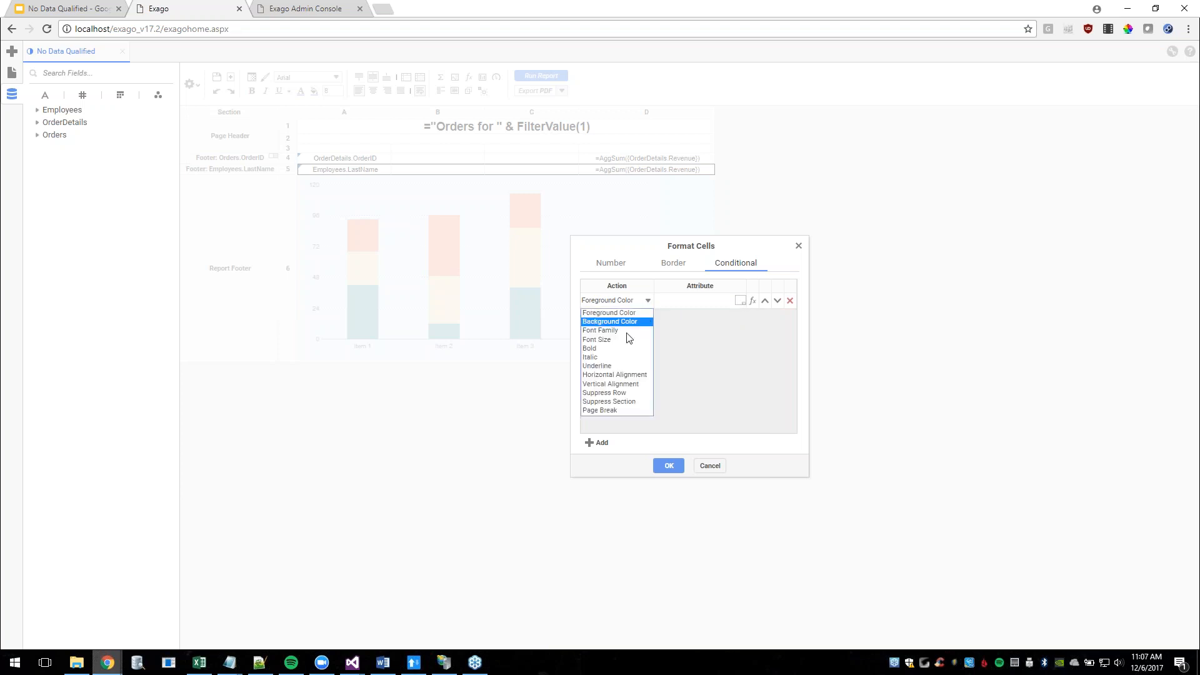
click(625, 393)
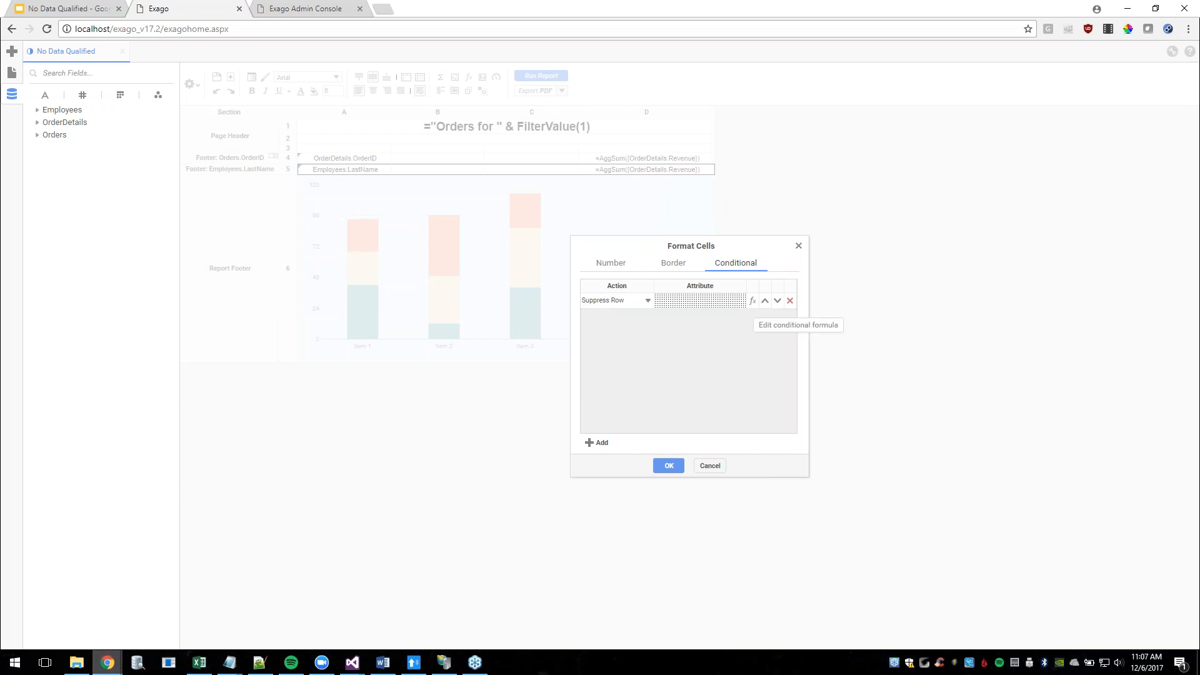
Open the conditional formula and look up IsNoDataQualified under Database and Data Type and by searching the functions for "isno".
click(752, 301)
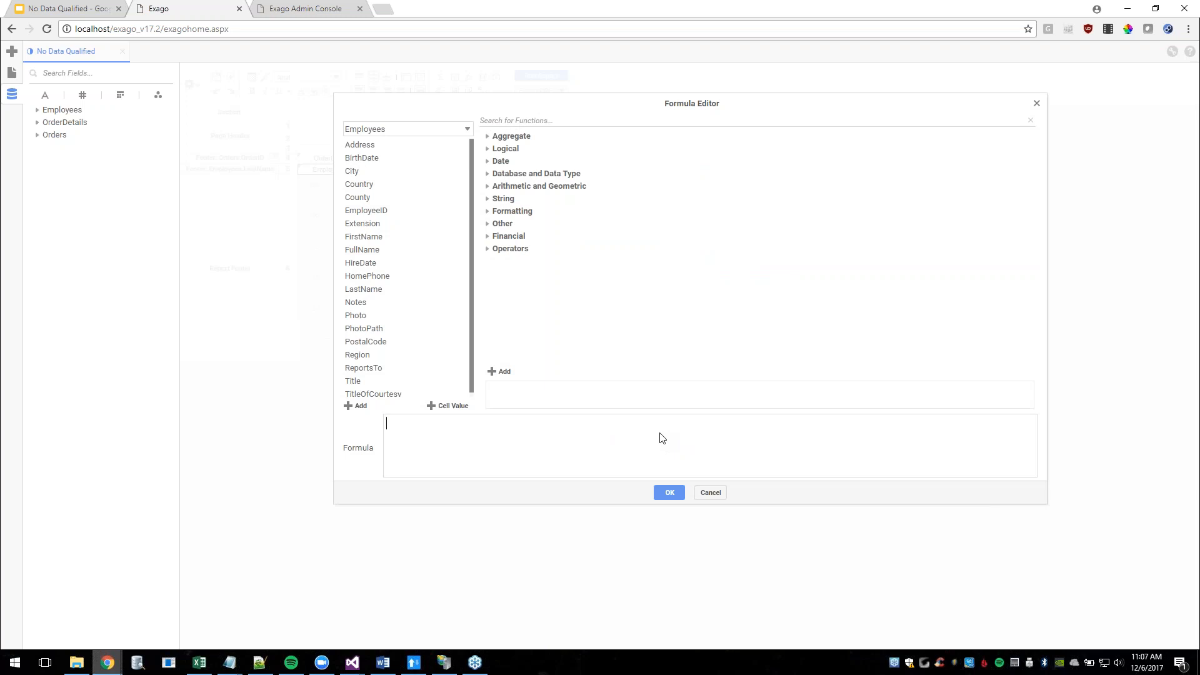
click(488, 178)
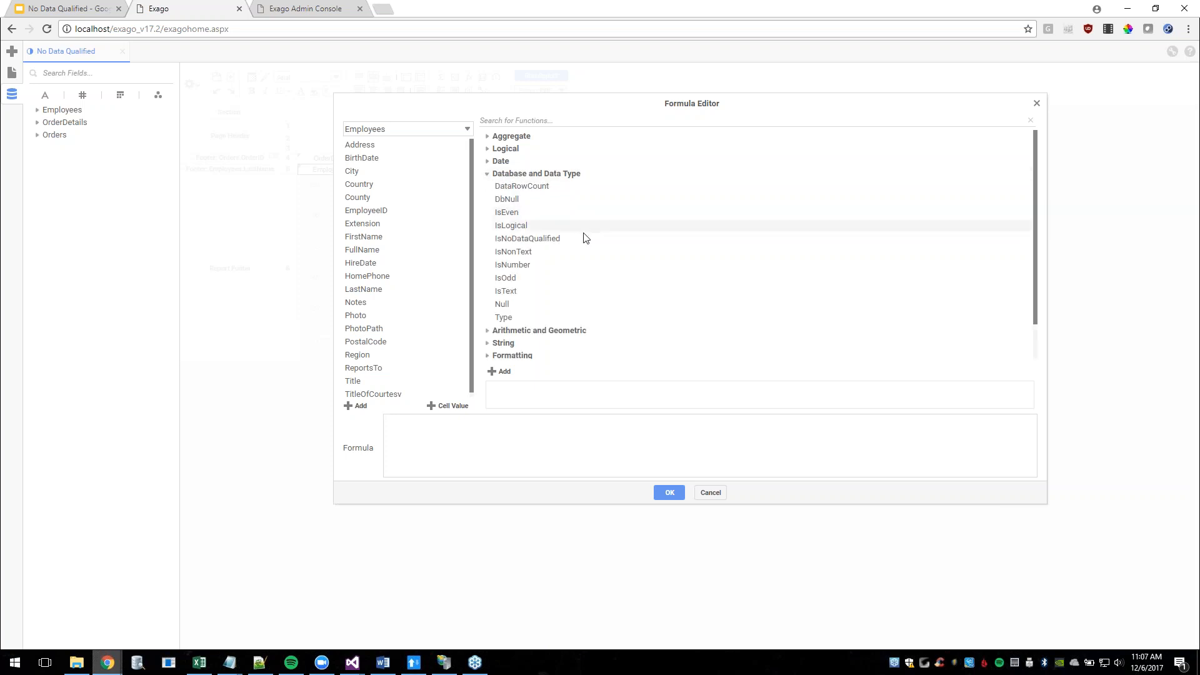
click(557, 242)
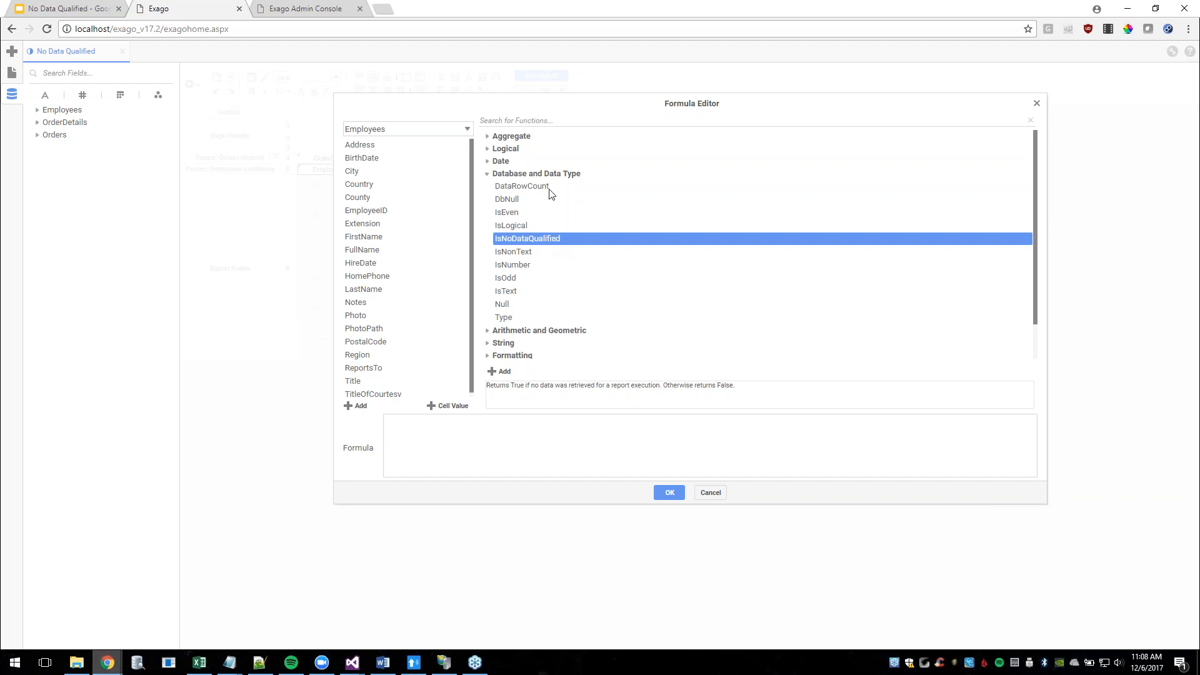
click(563, 123)
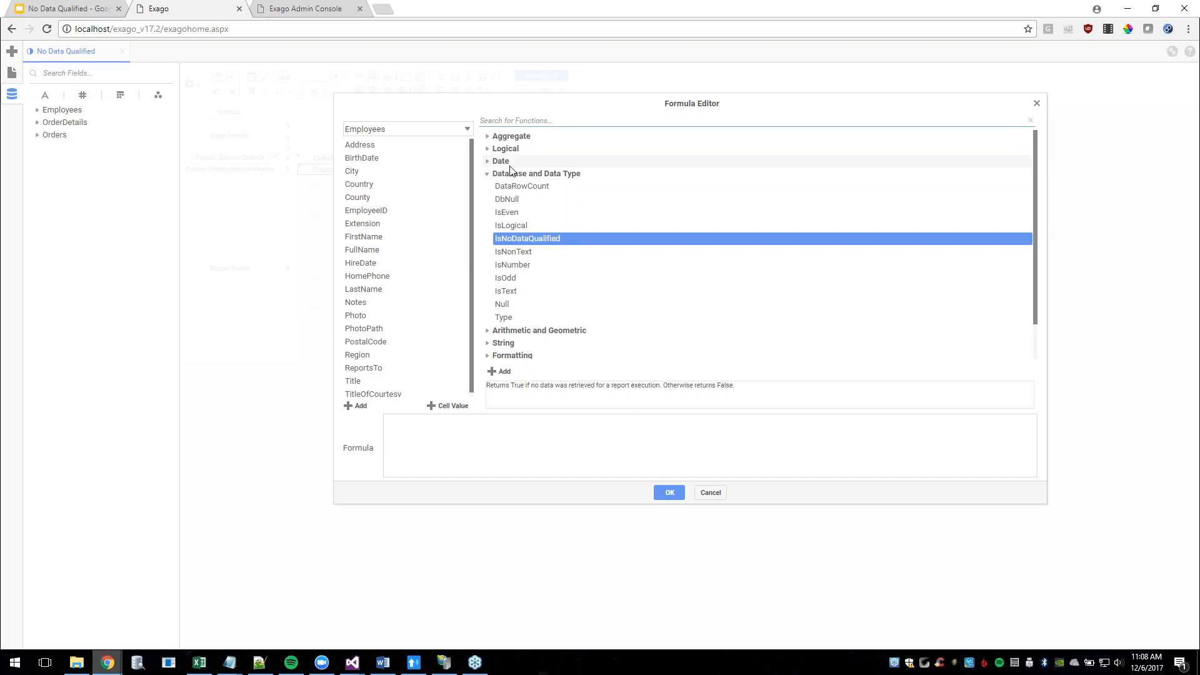
click(486, 176)
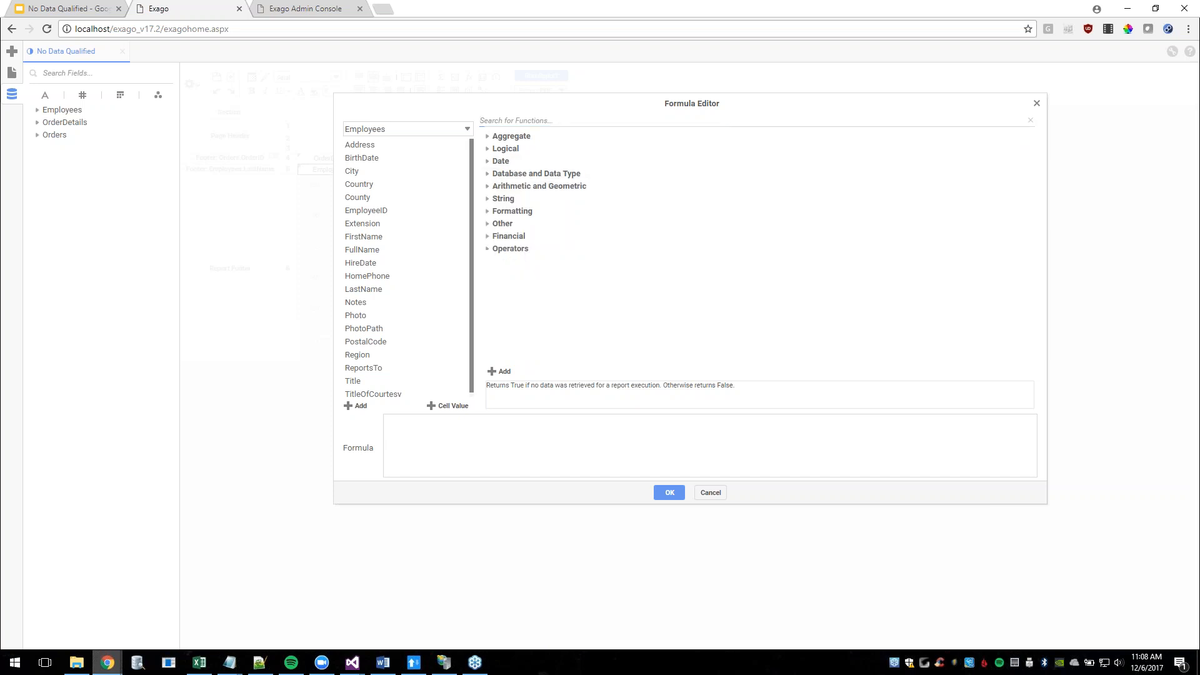
click(565, 119)
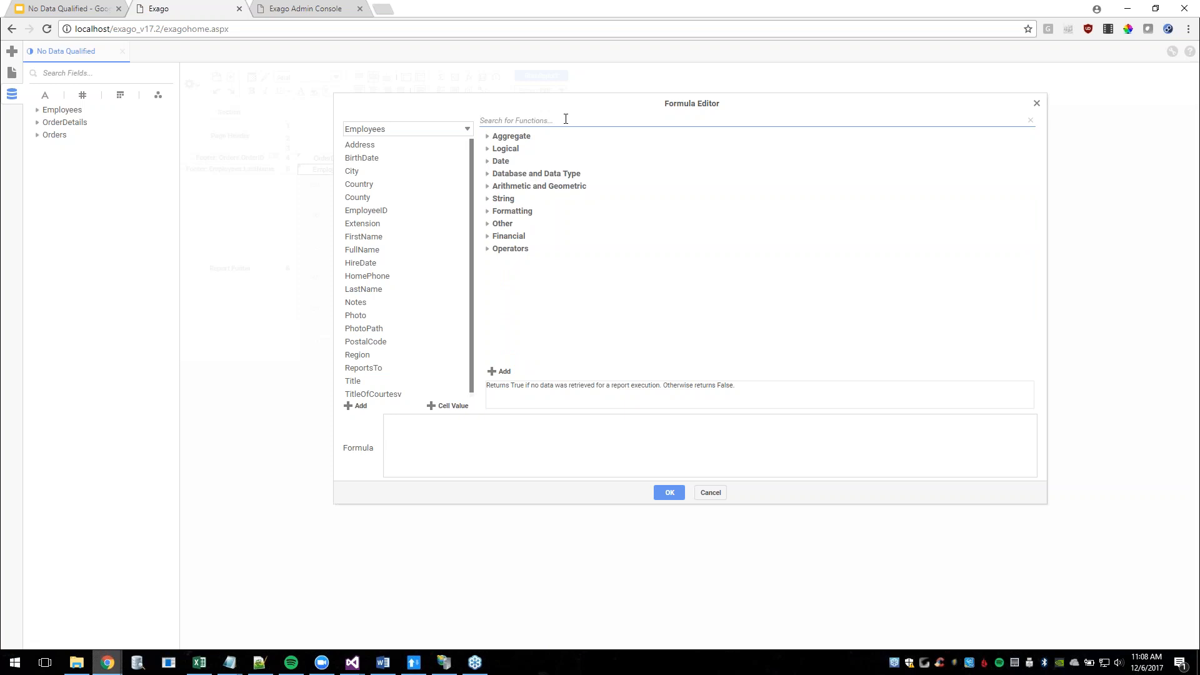
text(isno)
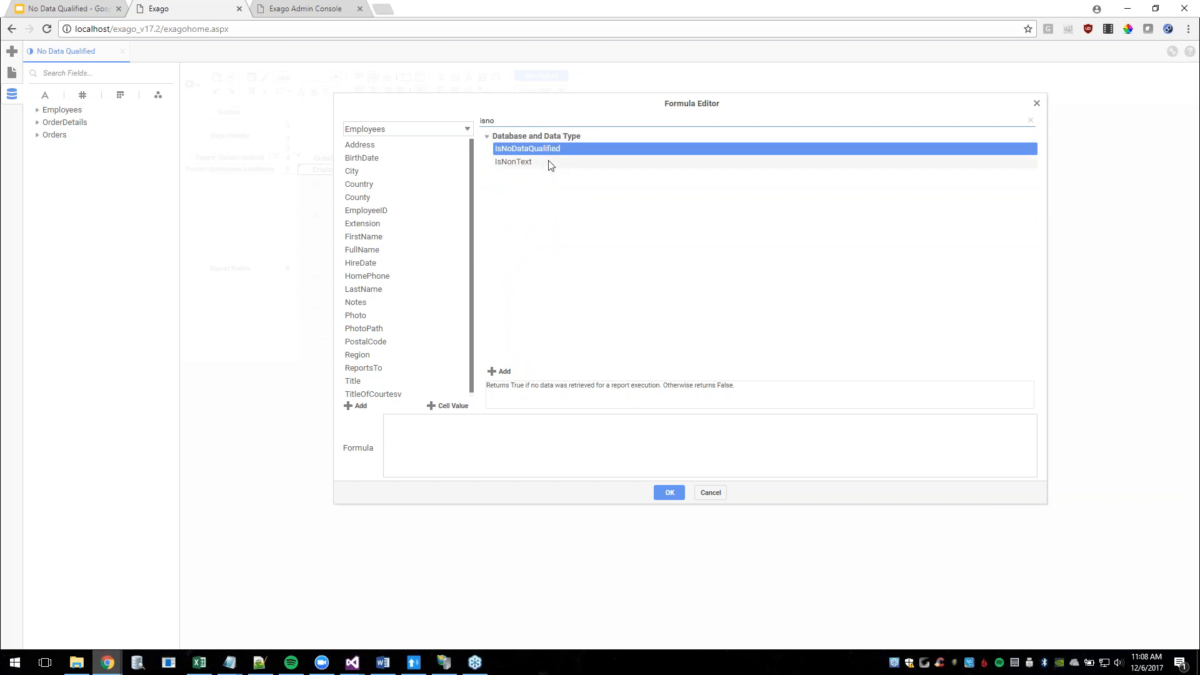
key(BackSpace)
key(BackSpace)
key(BackSpace)
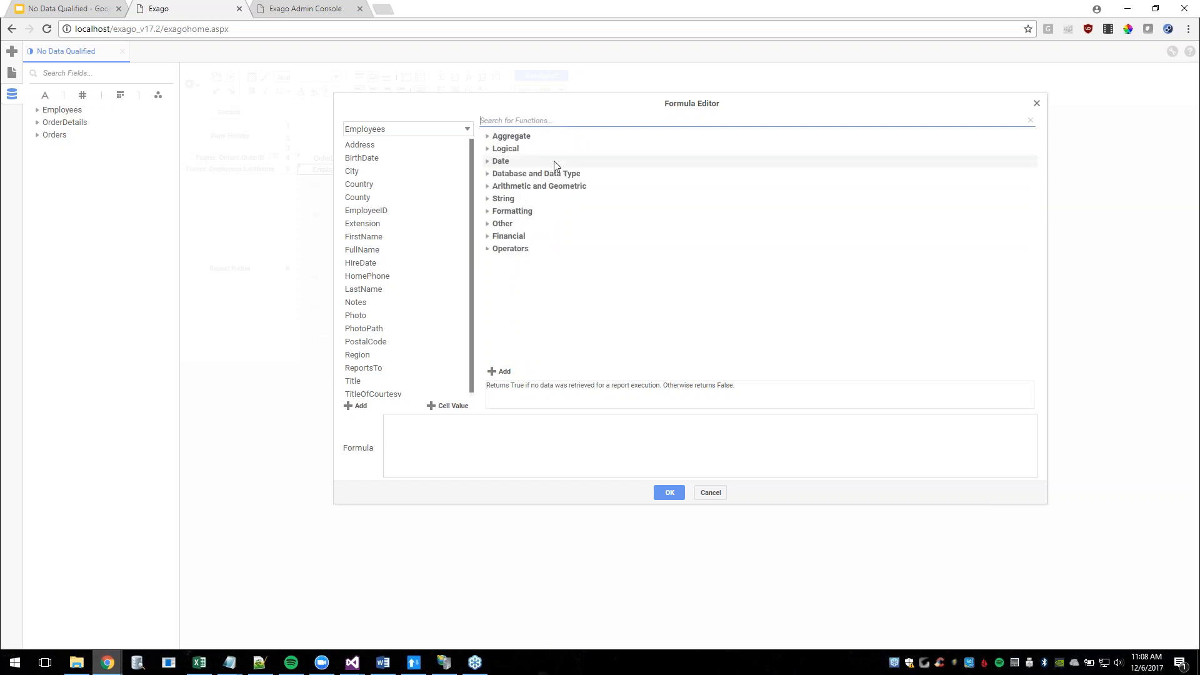
Set the Suppress Row condition's formula to IsNoDataQualified() and apply the cell formatting.
click(510, 468)
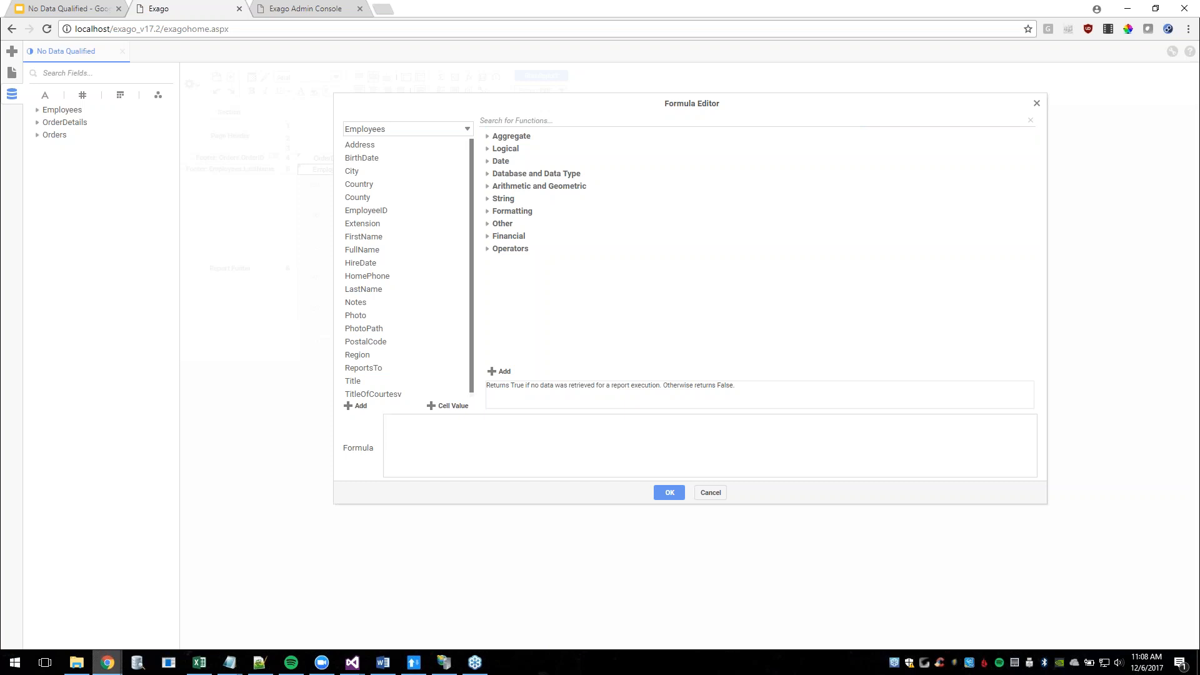
text(isno)
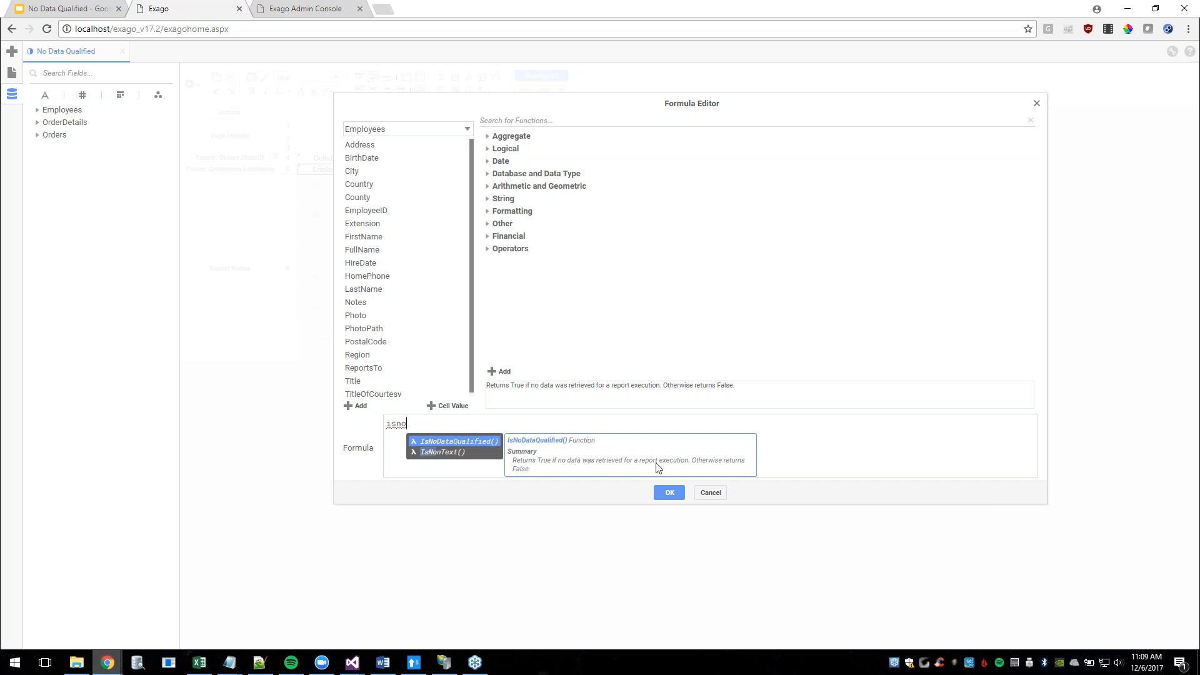
click(456, 443)
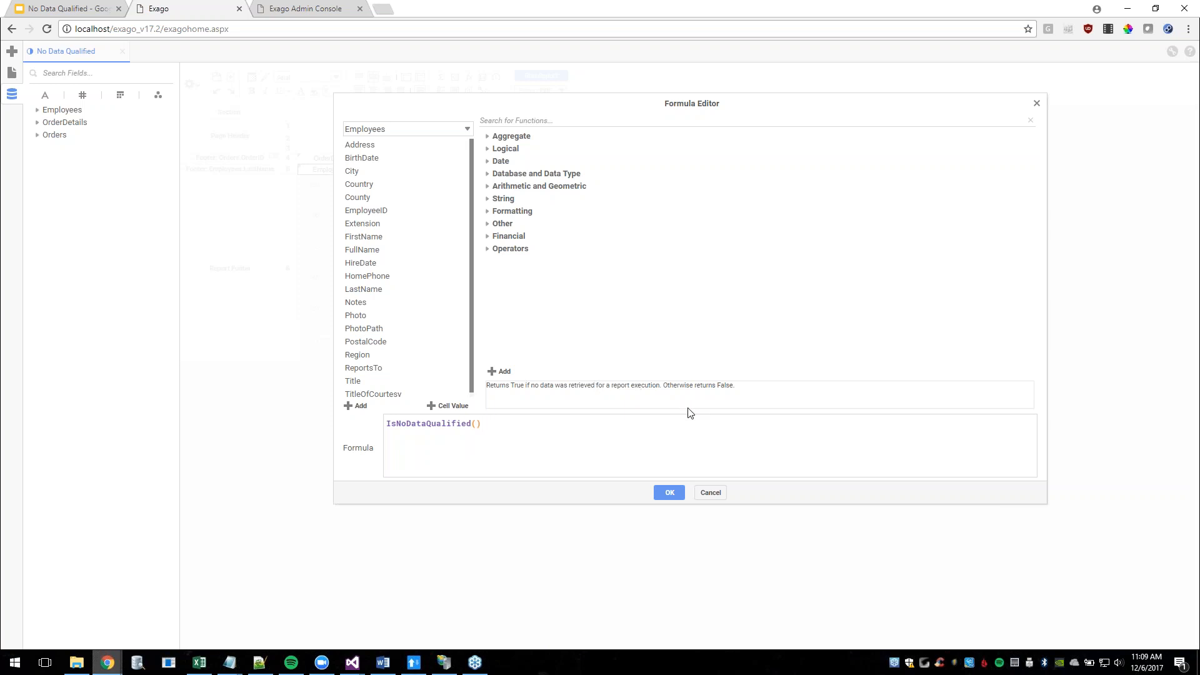
click(669, 493)
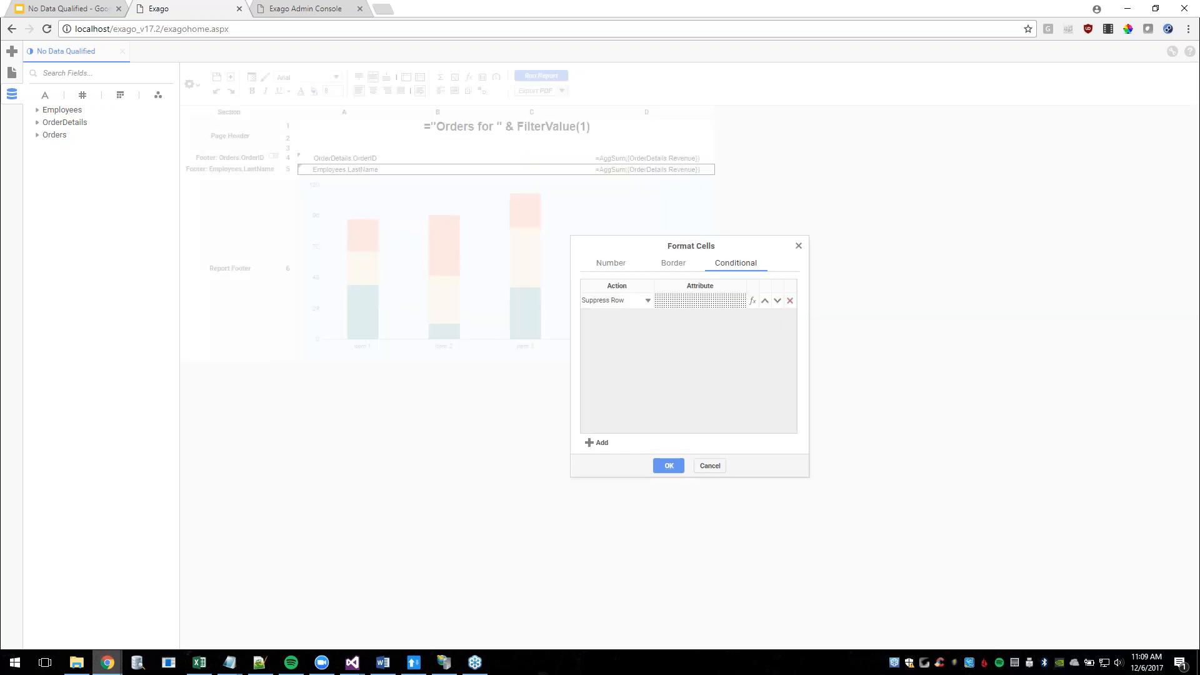
click(670, 467)
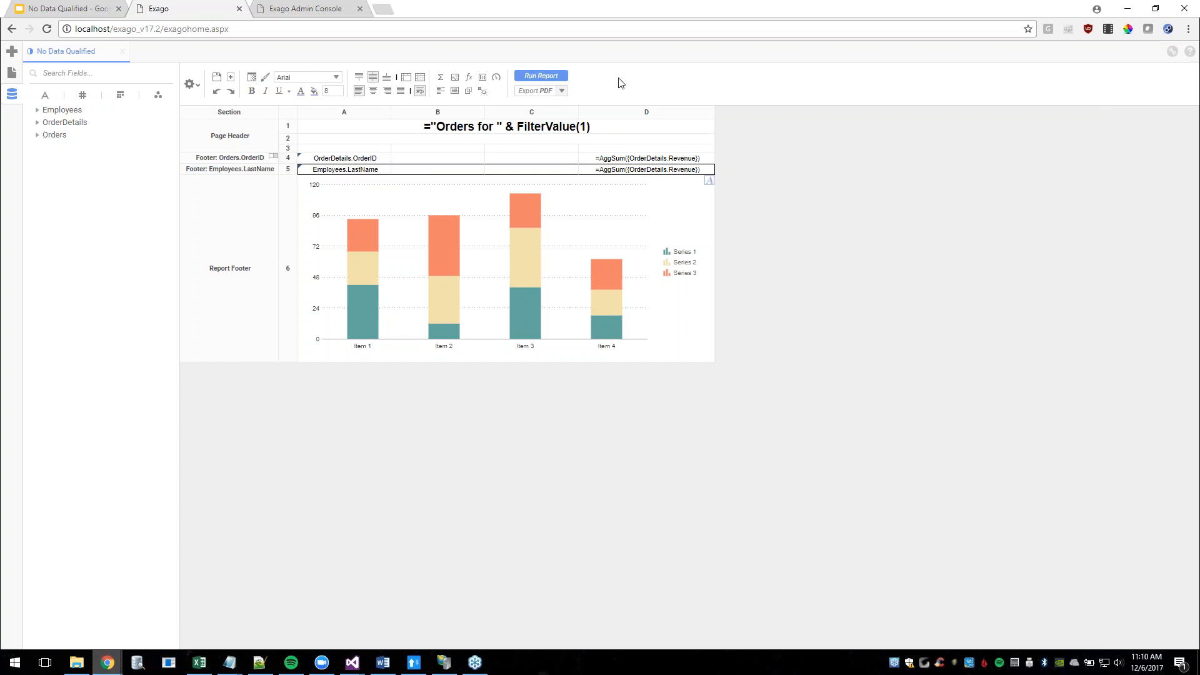
Run the report with Employees.LastName equal to Skywalker, check the output without the chart and close it.
click(541, 76)
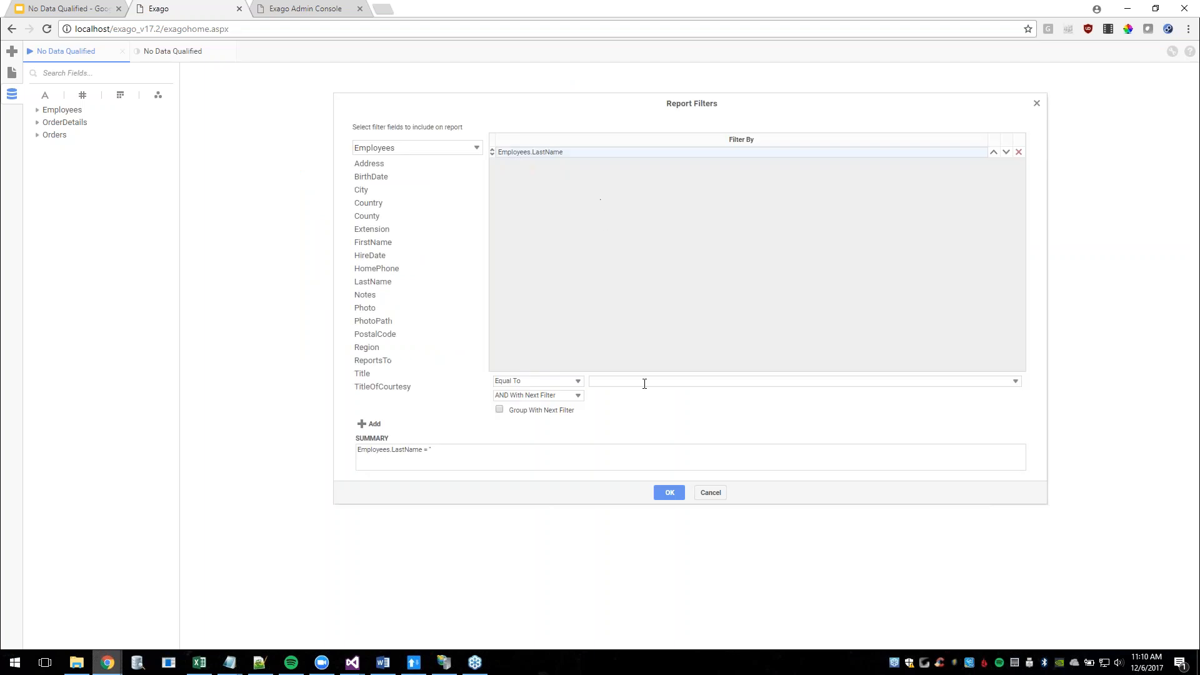
text(Skywalker)
click(670, 492)
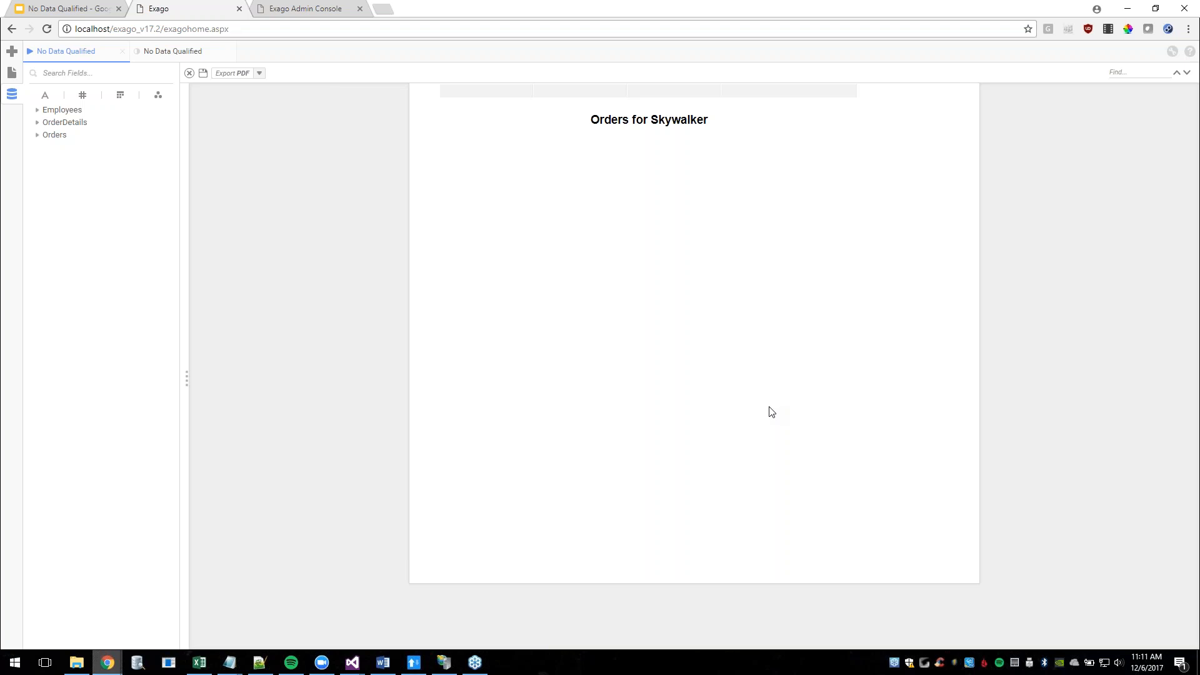
click(177, 55)
click(122, 51)
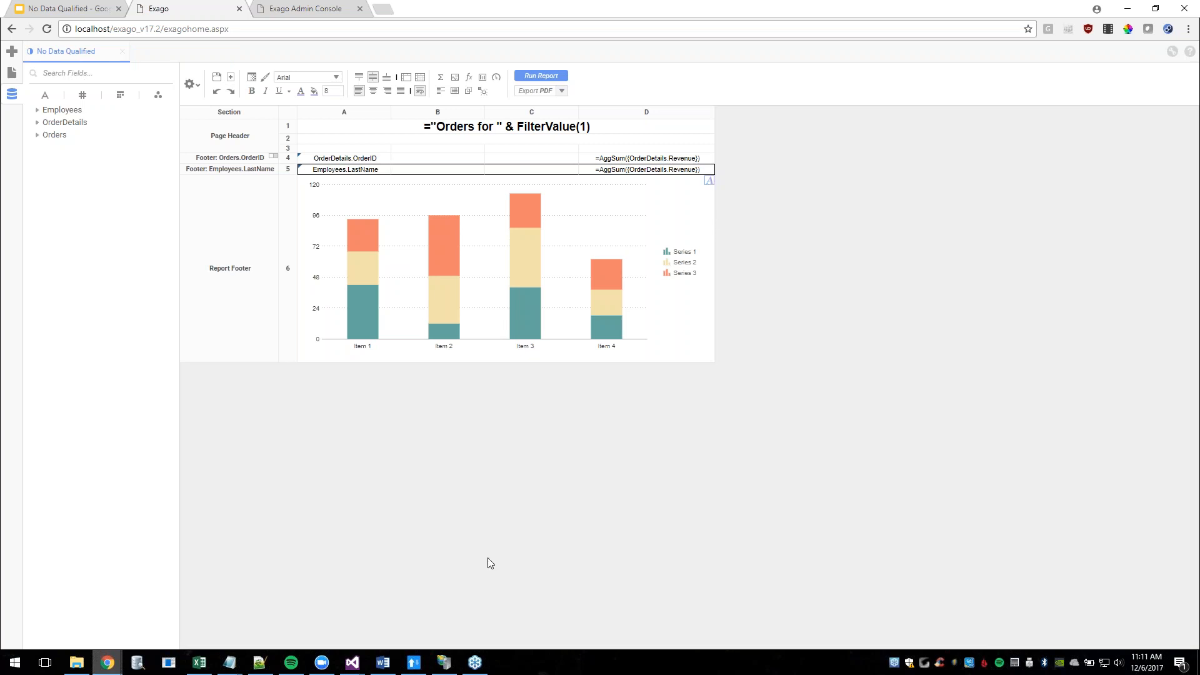
Insert a row after the chart row in the report footer and set its height to 300 px.
right_click(290, 298)
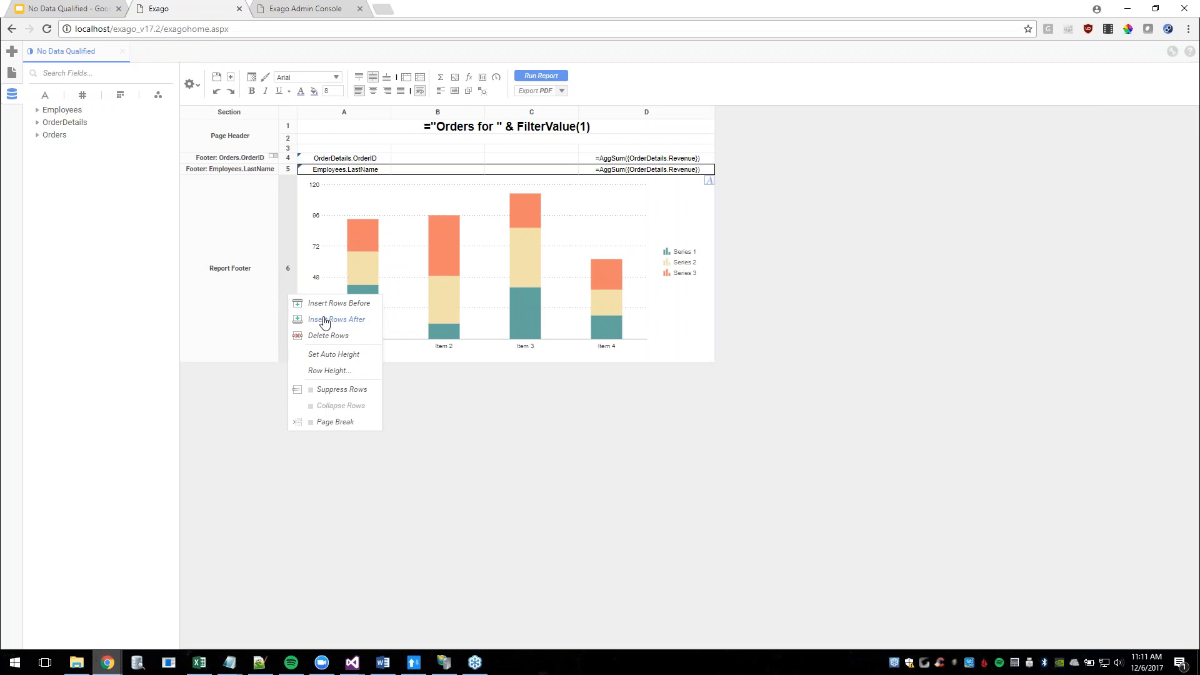
click(324, 320)
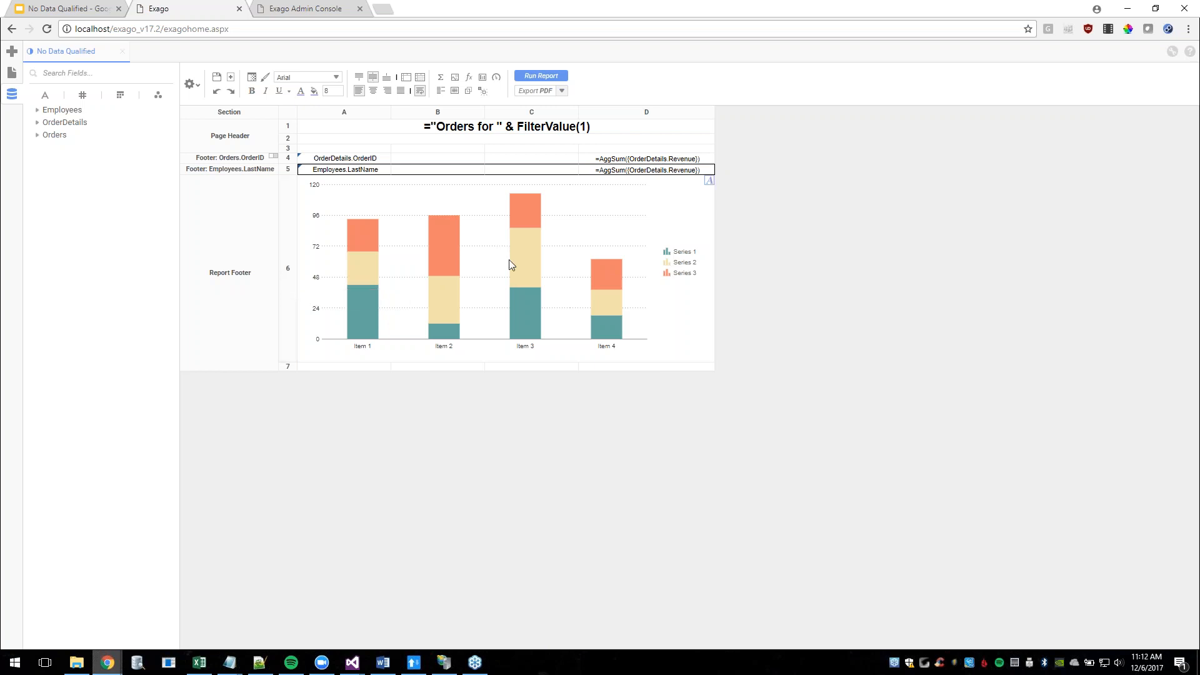
right_click(288, 367)
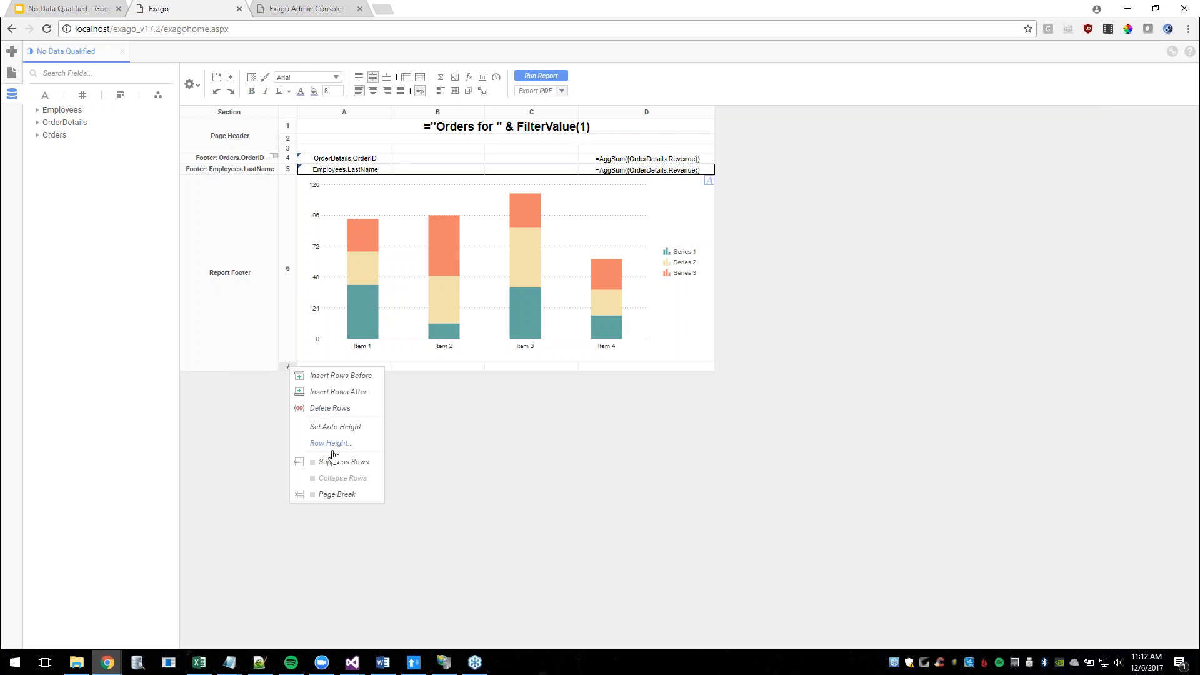
click(333, 442)
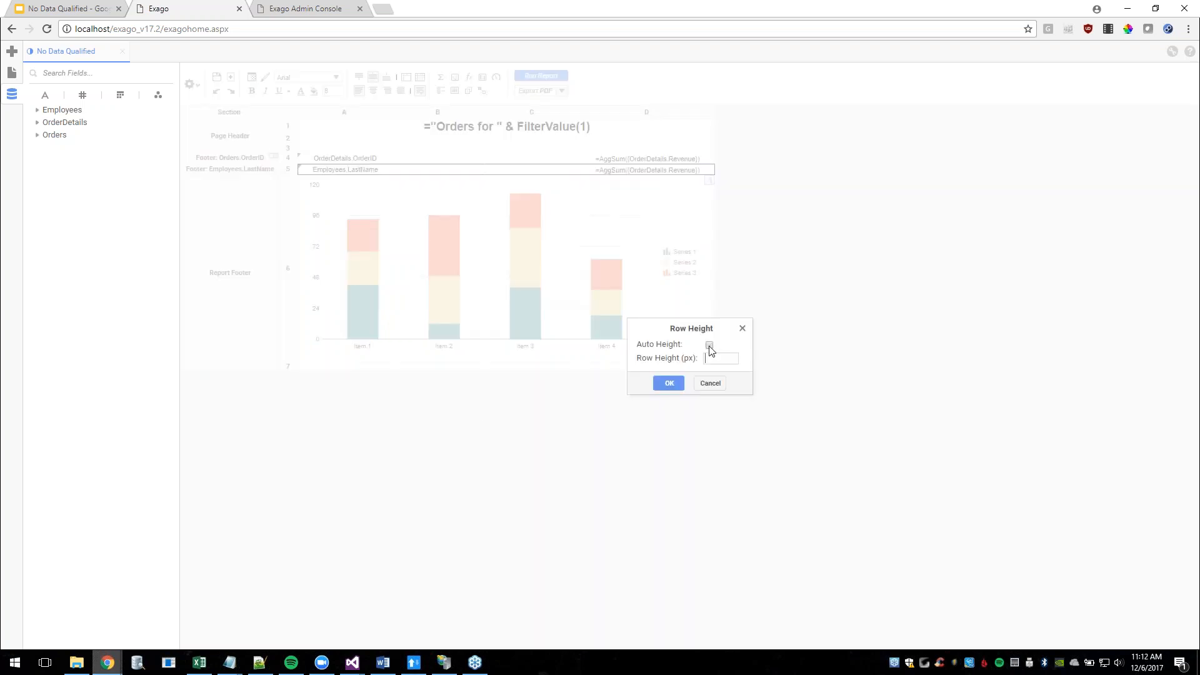
text(300)
click(669, 384)
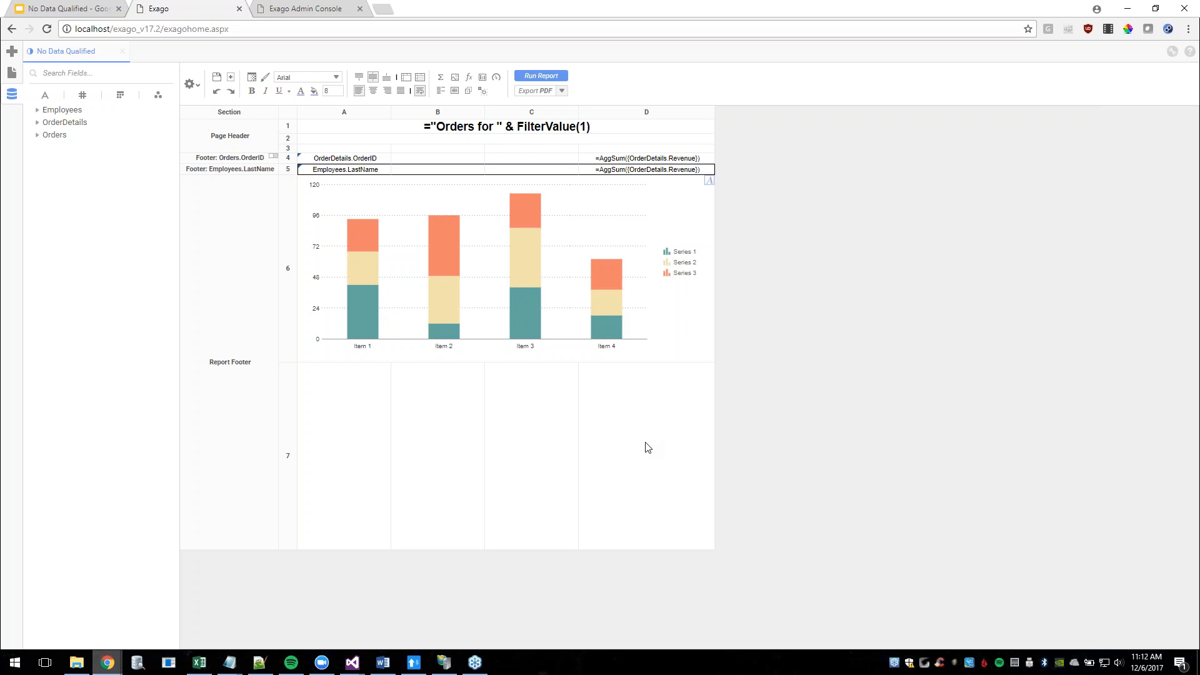
Merge the cells of row 7 across columns A to D.
click(364, 439)
shift+click(652, 432)
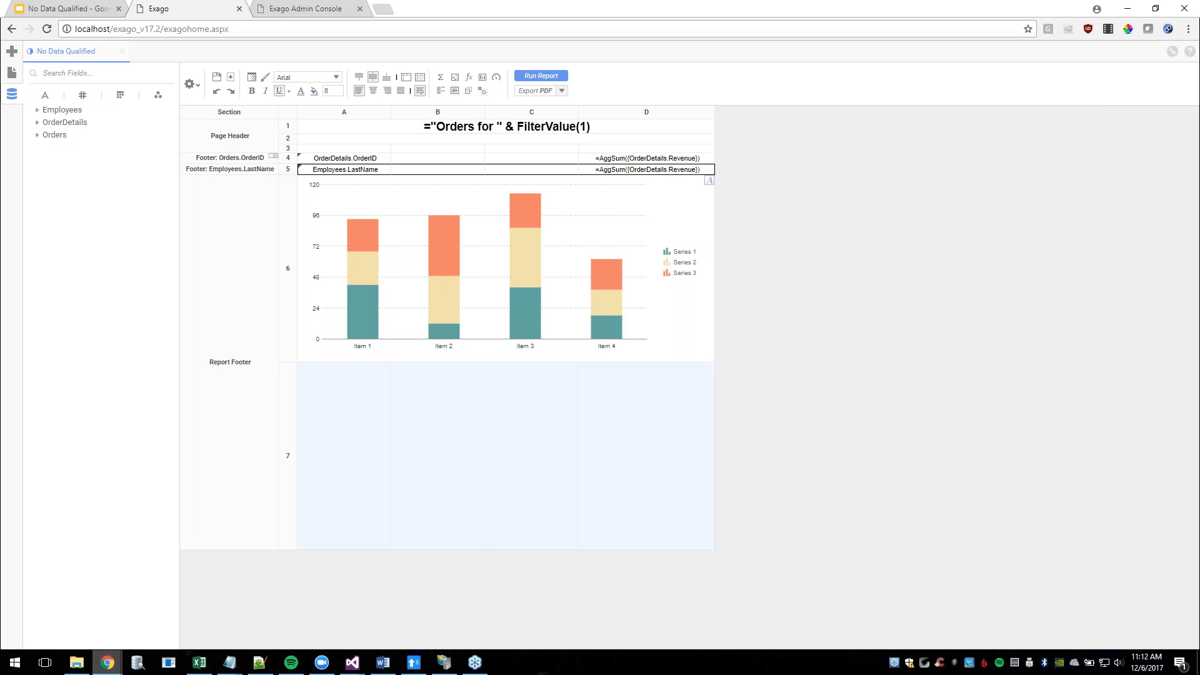
click(406, 77)
Enter the formula "No Orders for " & FilterValue(1) in the merged cell of row 7.
click(437, 434)
click(470, 77)
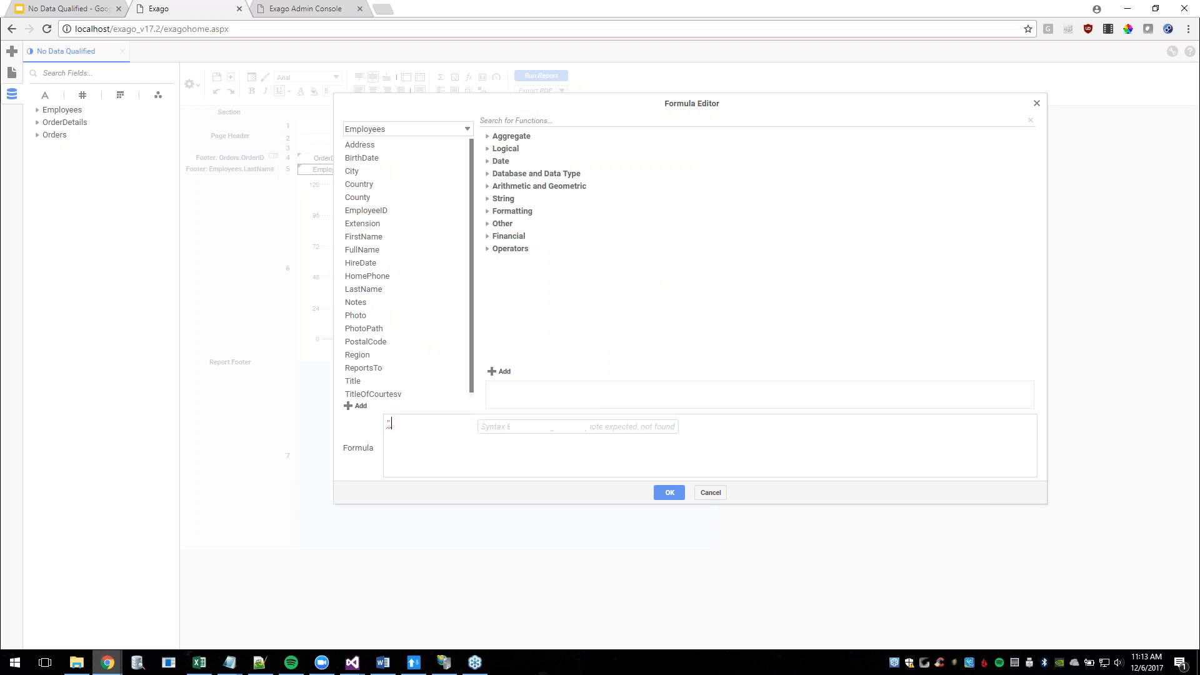
text("No Orders for )
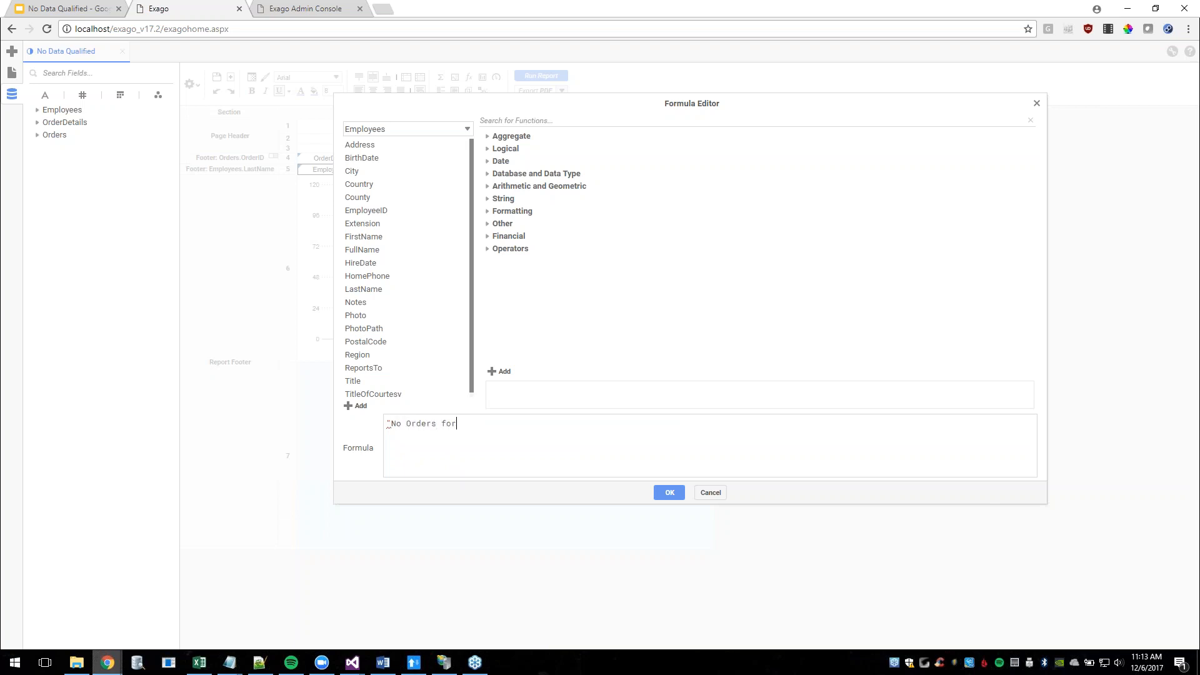
text(" &)
text(filt)
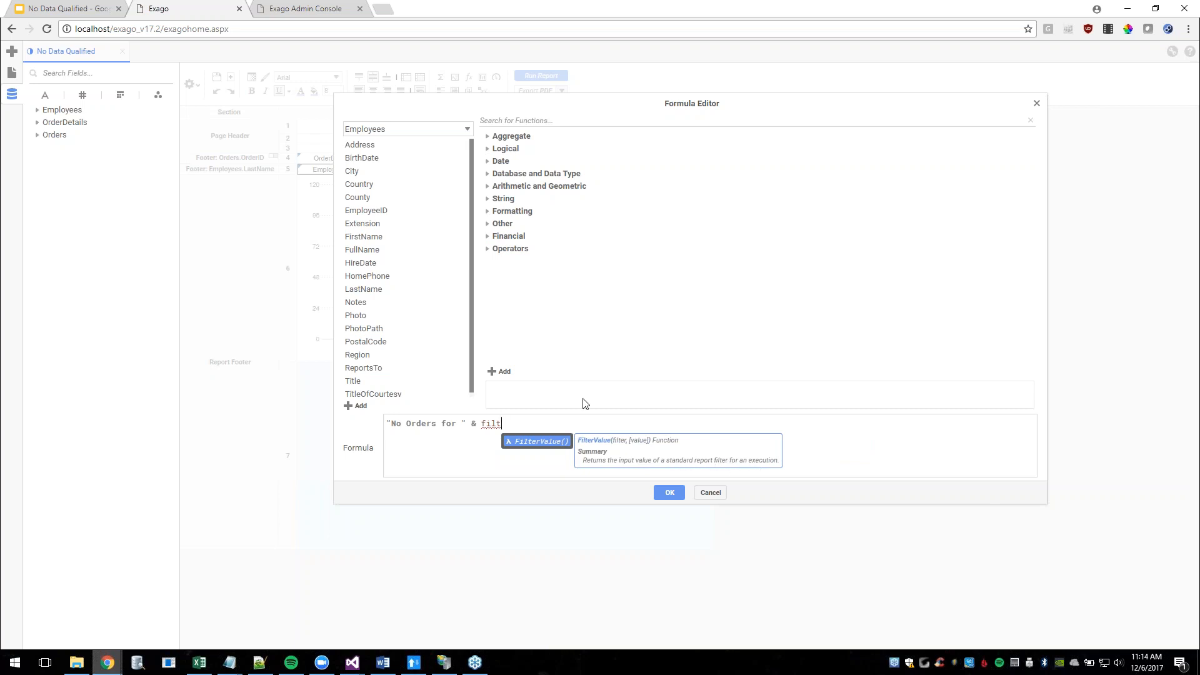
key(Return)
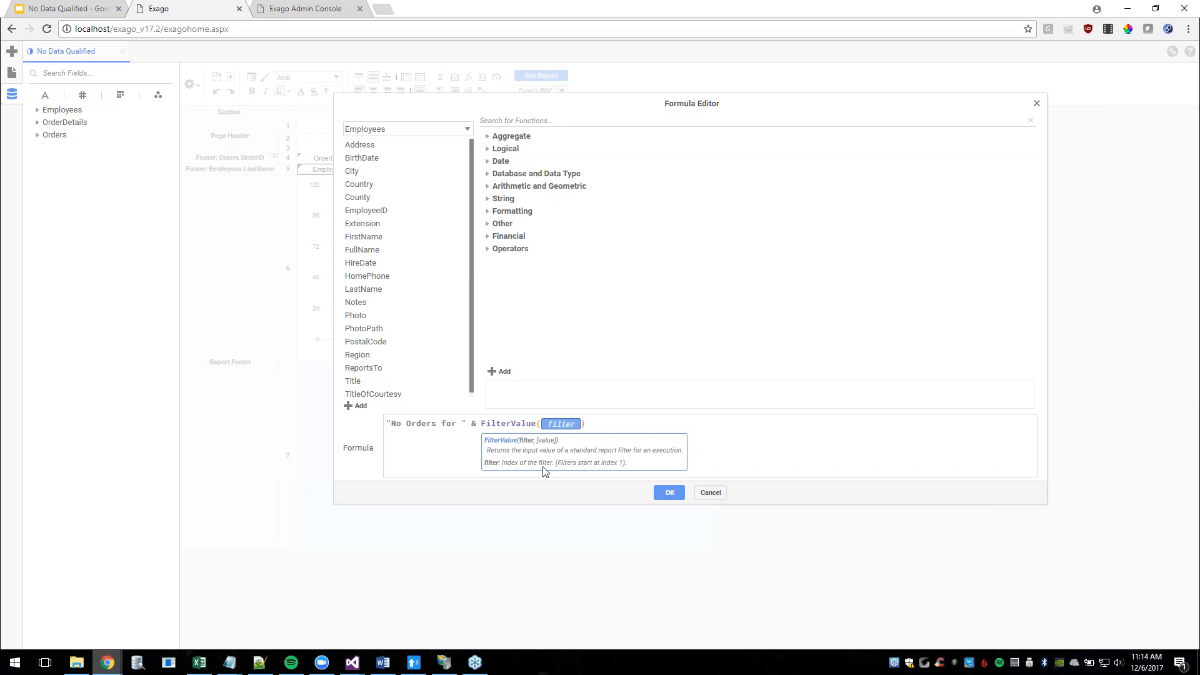
text(1)
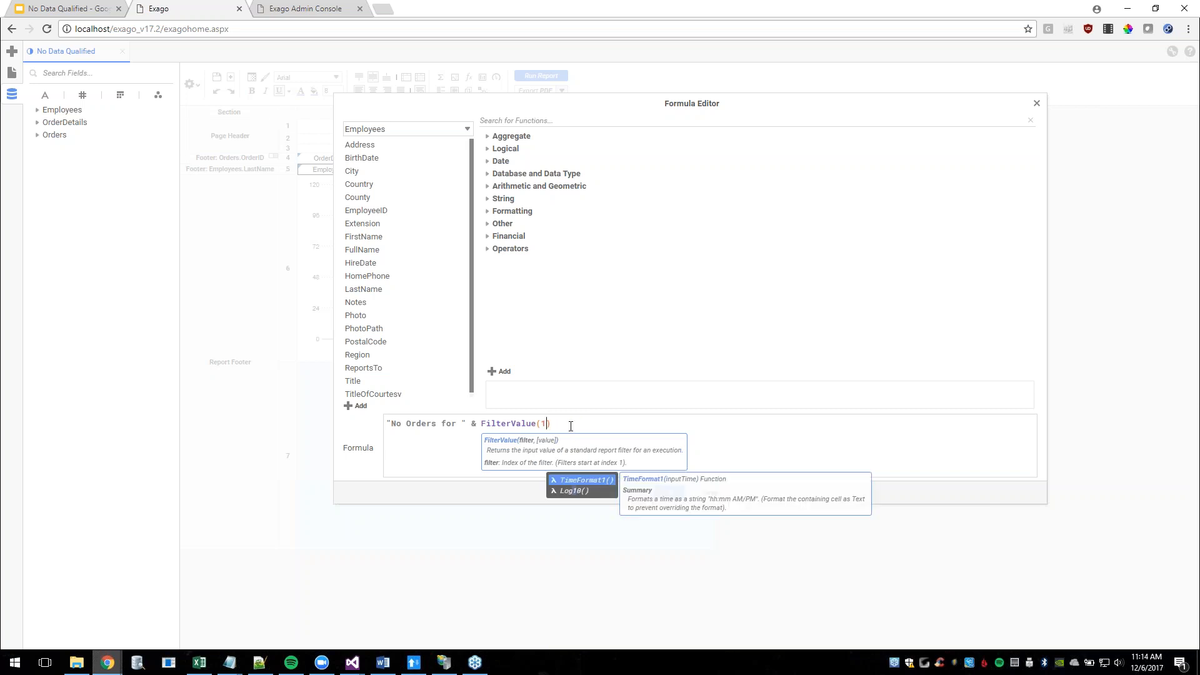
click(570, 426)
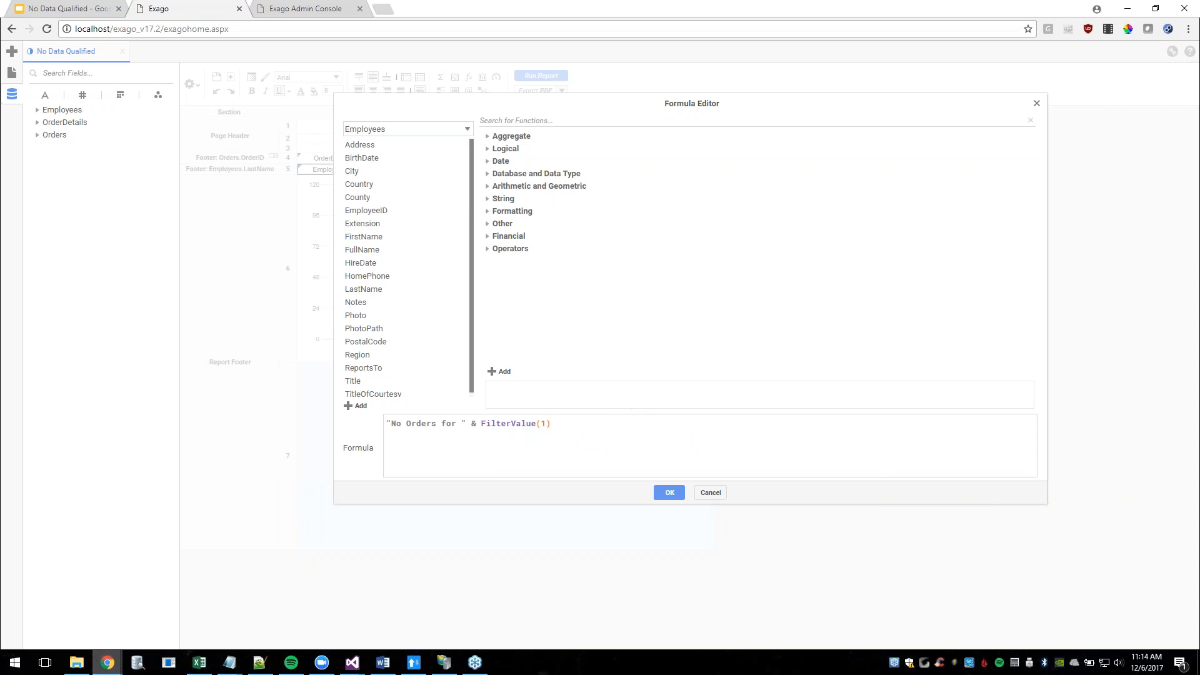
click(670, 493)
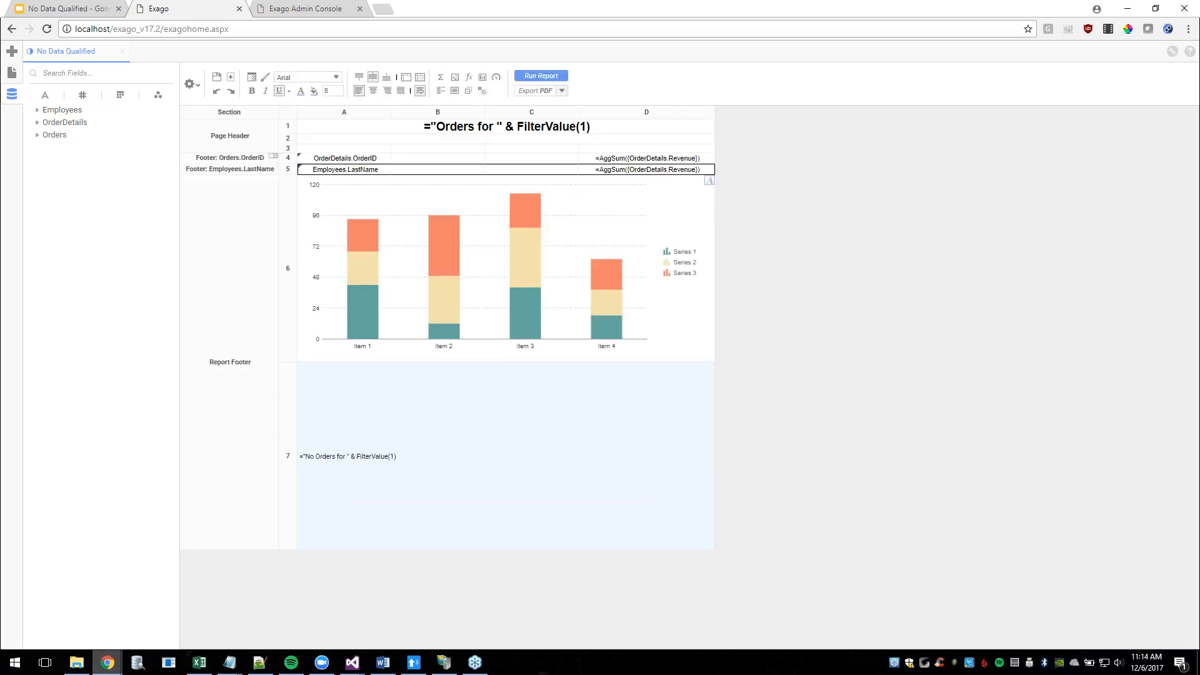
Center the "No Orders for" text in row 7, make it bold and set its font size to 12.
click(373, 90)
click(251, 91)
click(340, 92)
click(340, 92)
click(340, 91)
click(341, 91)
click(797, 420)
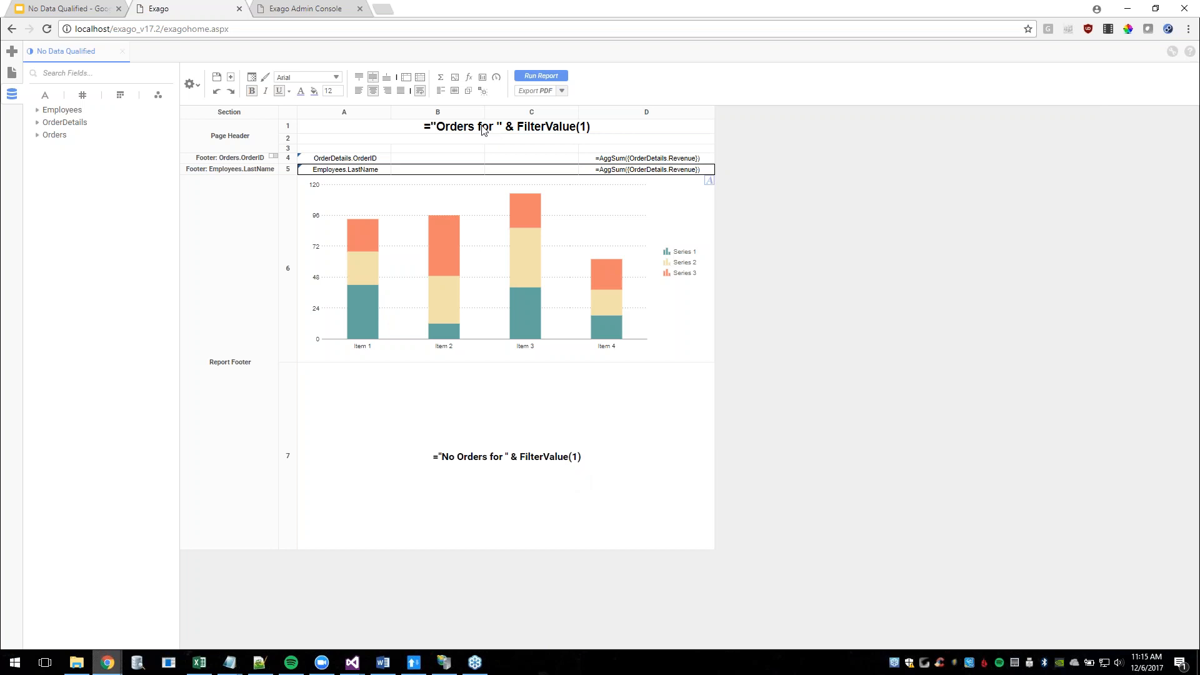
Add a Suppress Row conditional format to the "Orders for" title cell in row 1 of the page header.
click(582, 130)
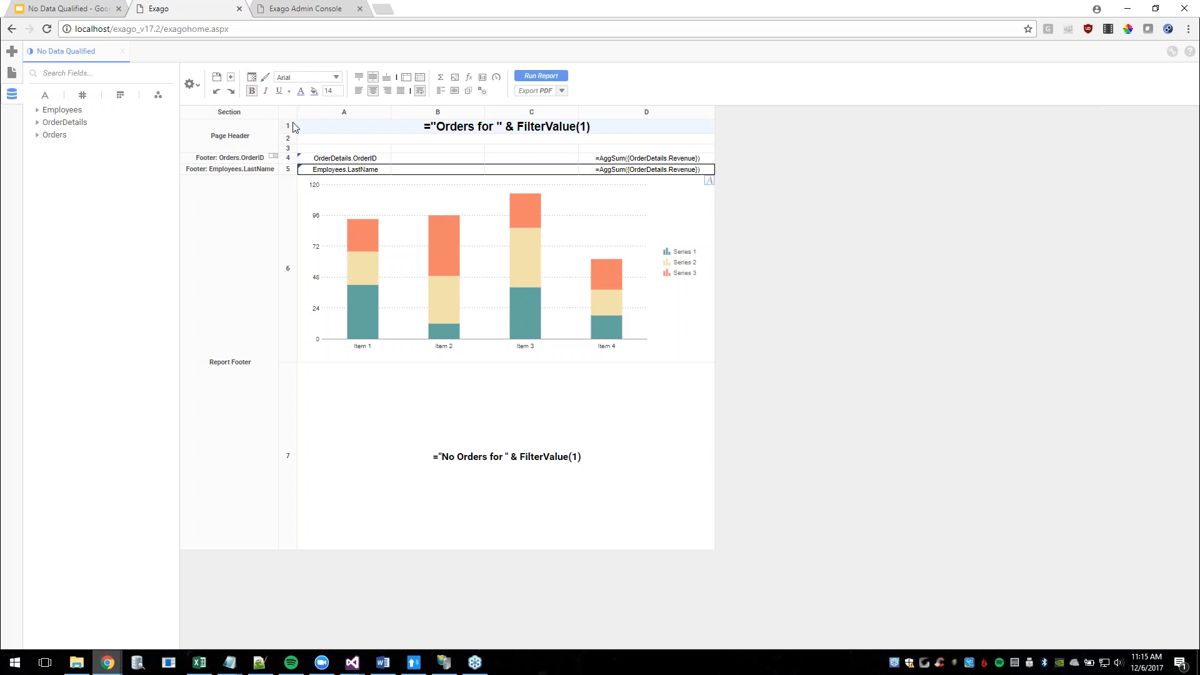
click(252, 77)
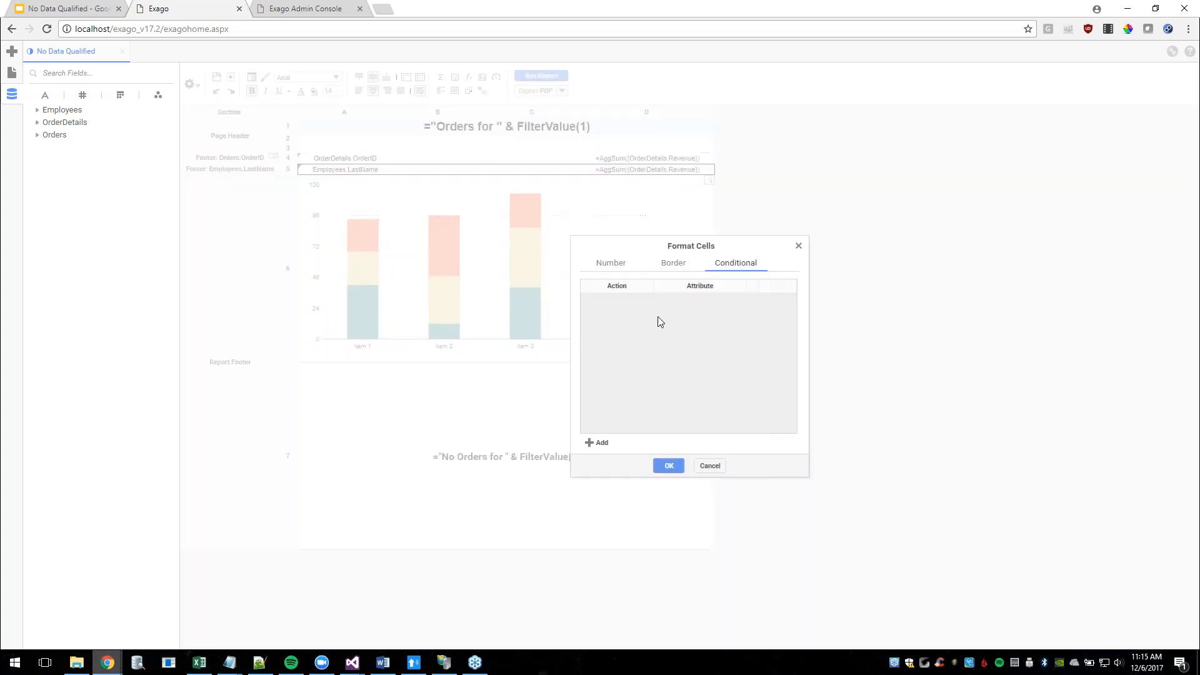
click(597, 442)
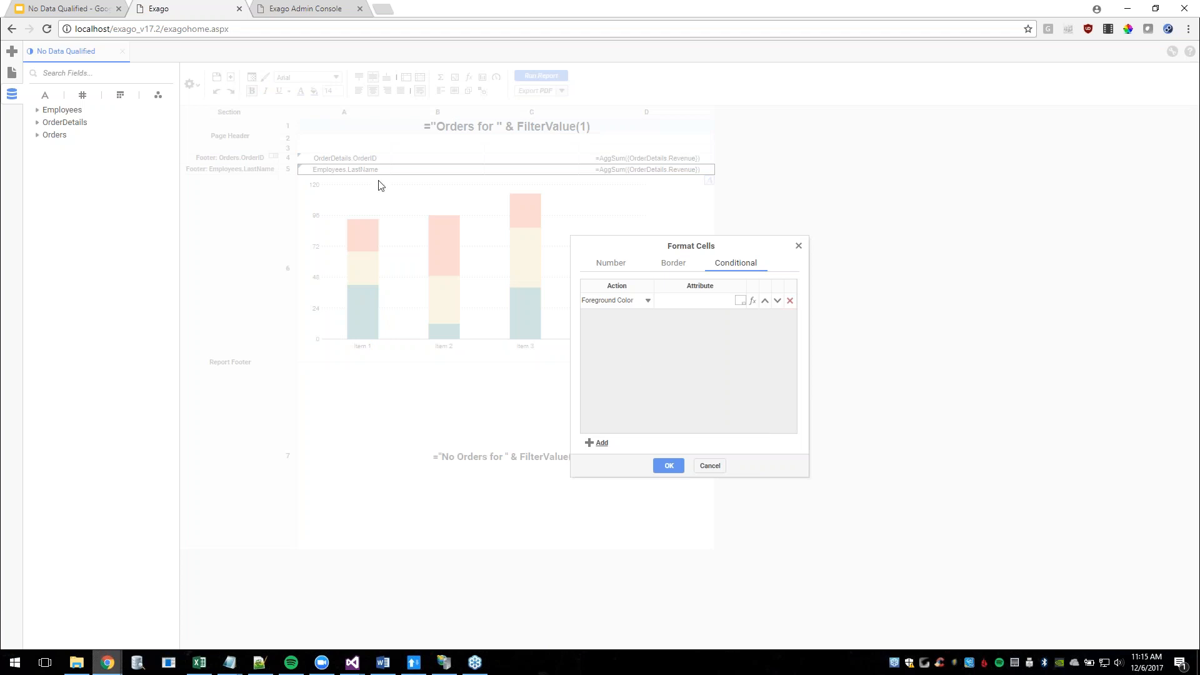
click(636, 300)
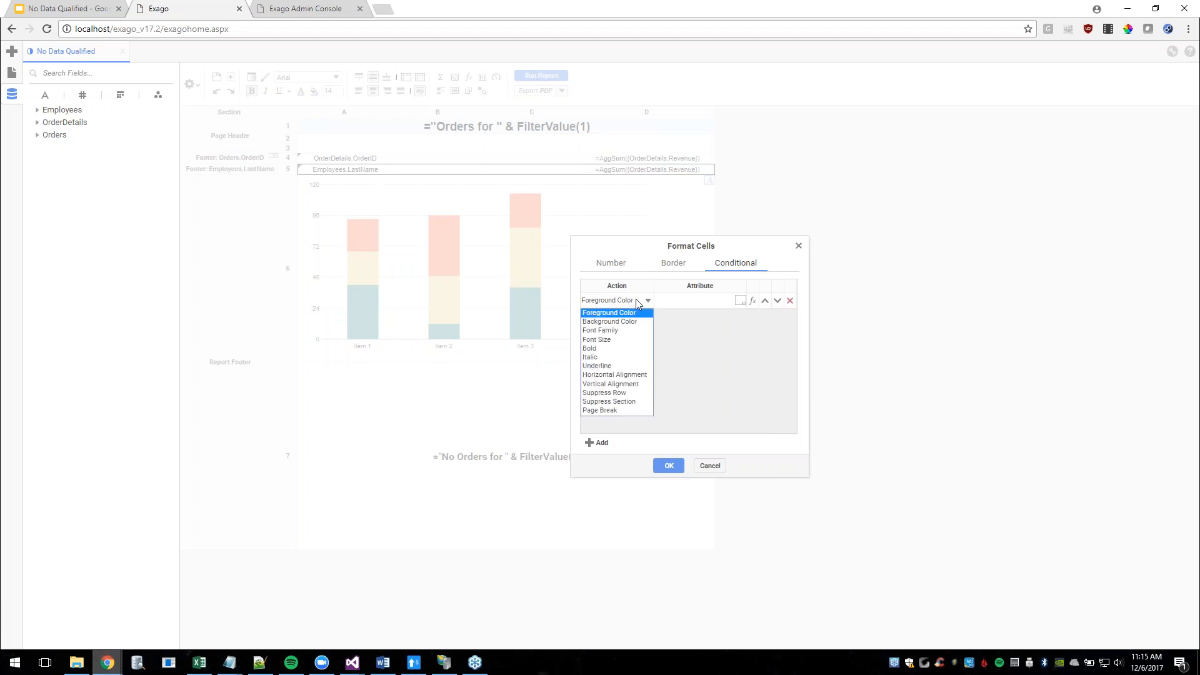
Set the title row's suppress condition to the formula IsNoDataQualified() and apply the cell format.
click(752, 302)
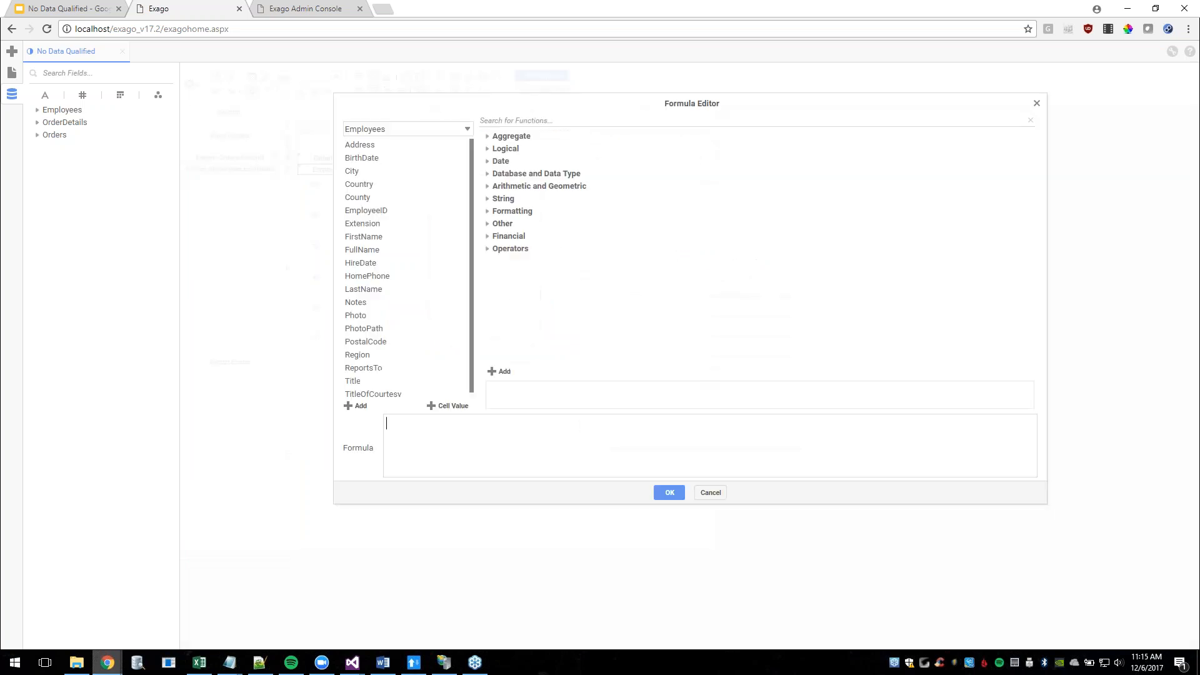
text(is)
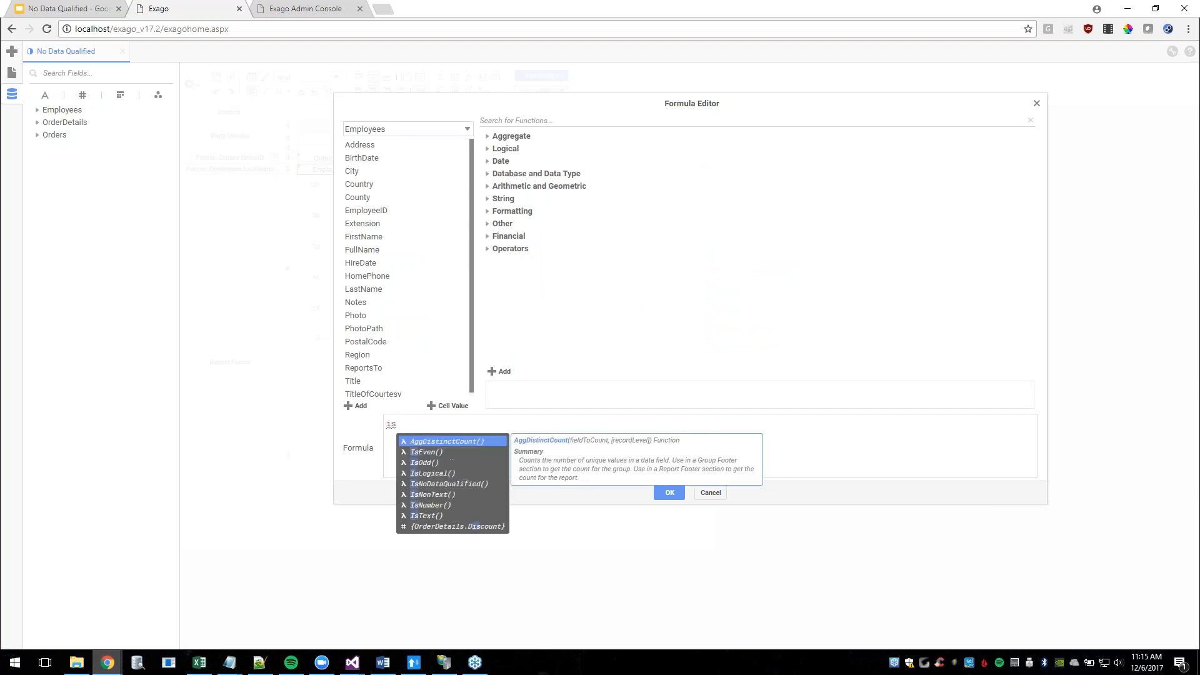
text(no)
key(Return)
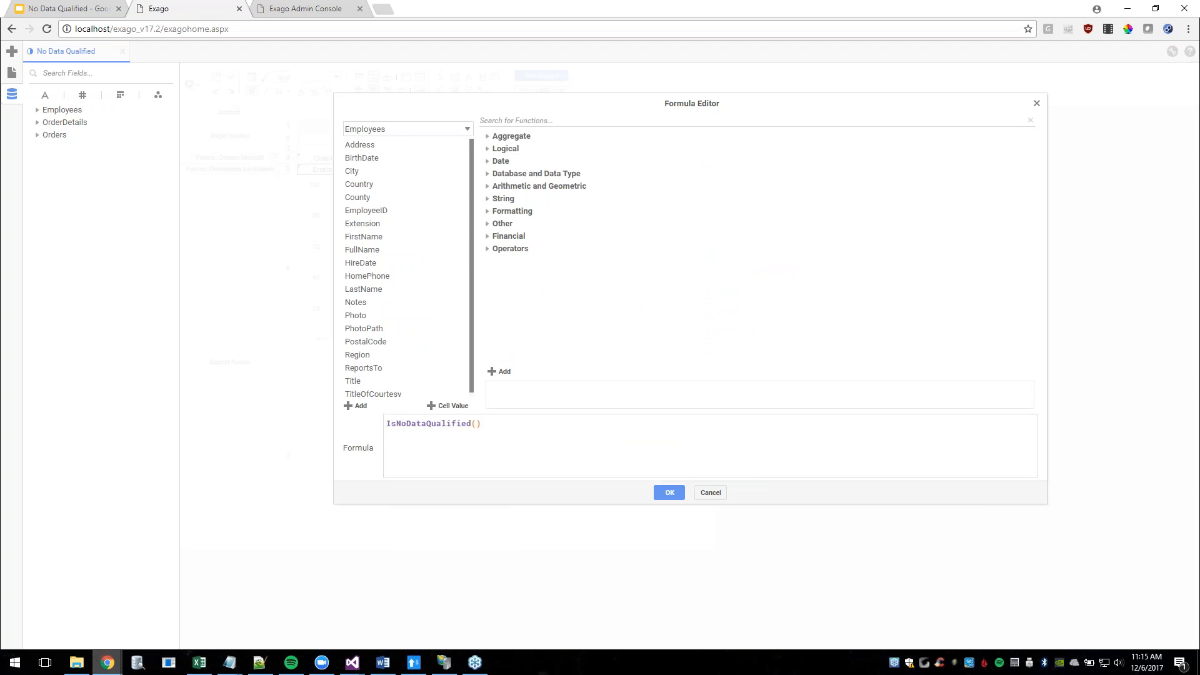
click(670, 494)
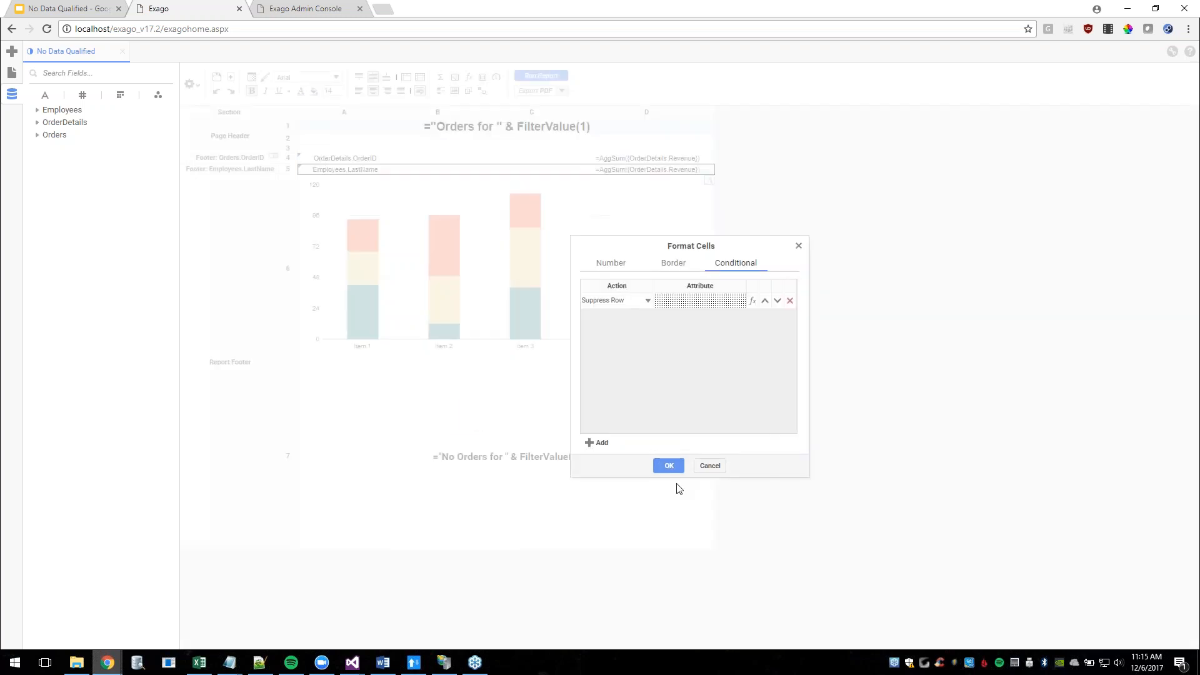
click(668, 466)
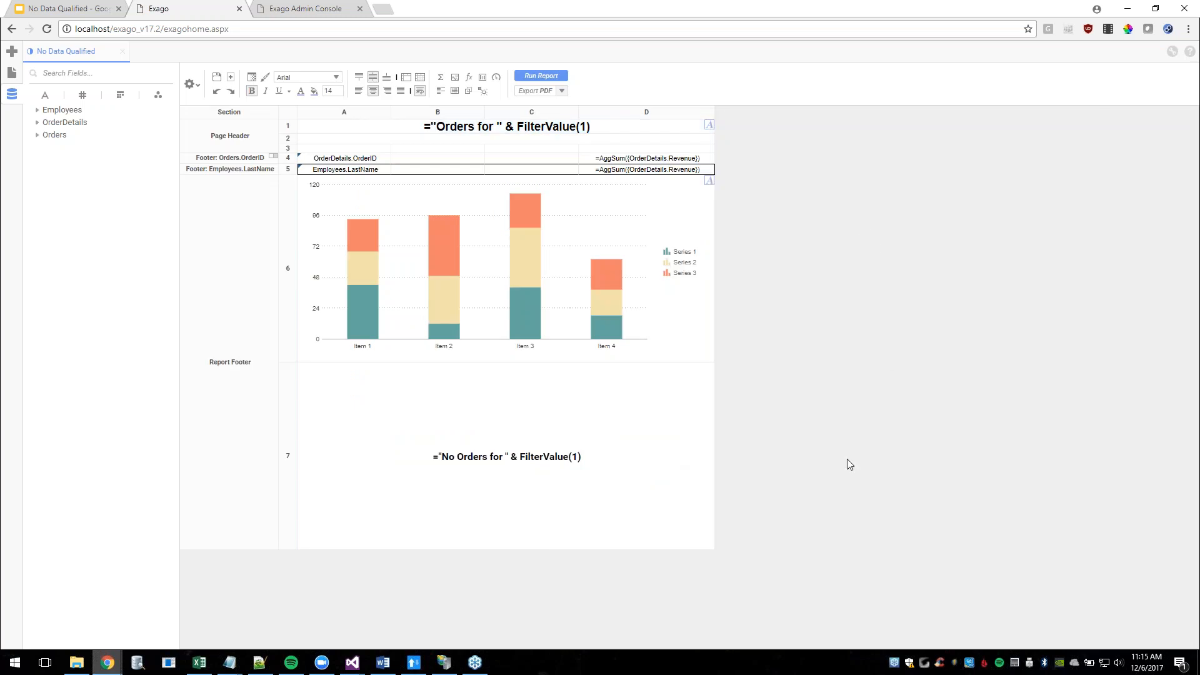
Run the report with Employees.LastName equal to a listed employee's last name, check the "No Orders for" text, and close the output.
click(556, 488)
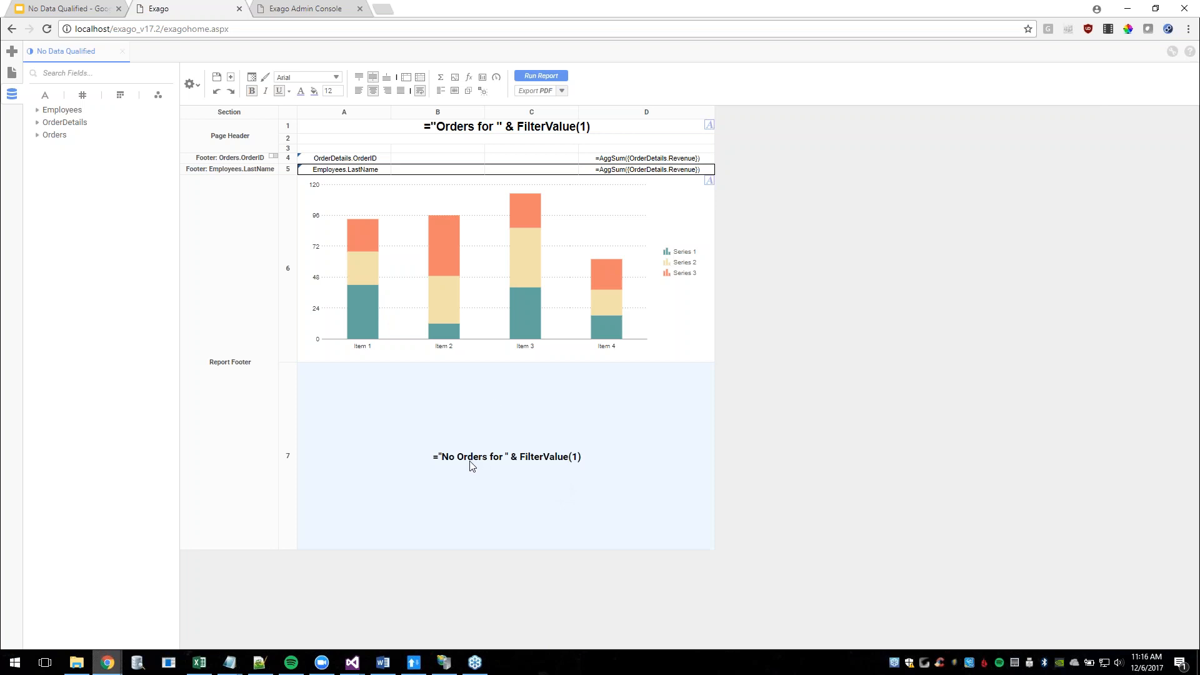
click(541, 75)
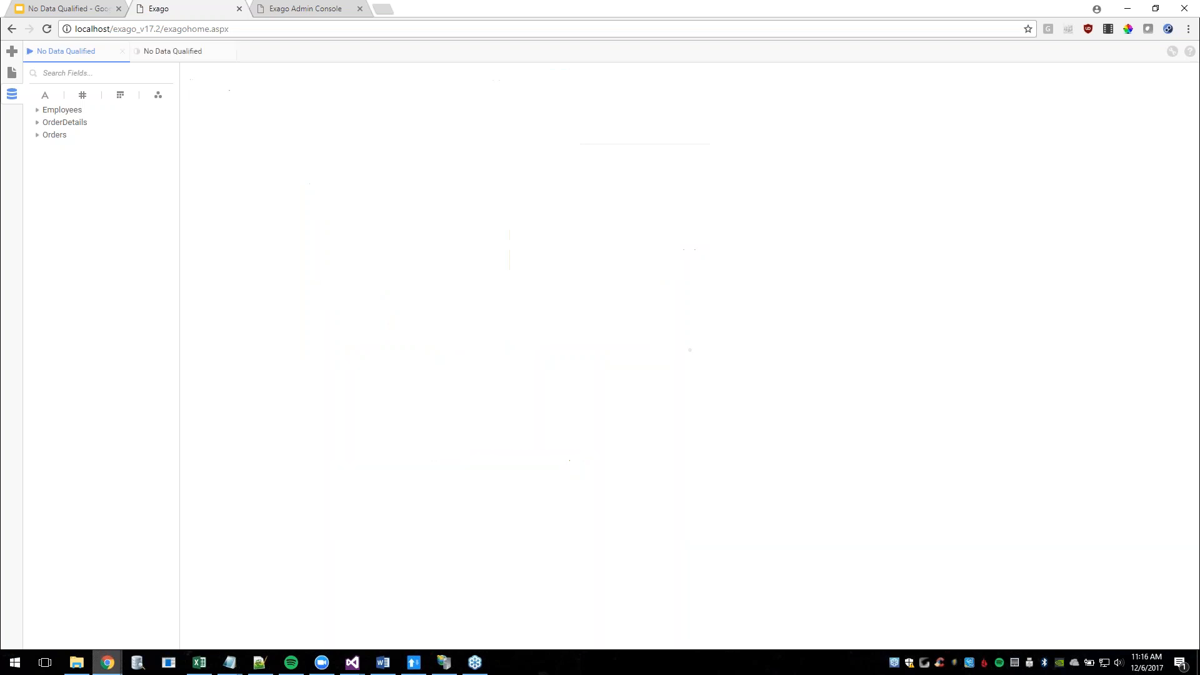
click(1014, 381)
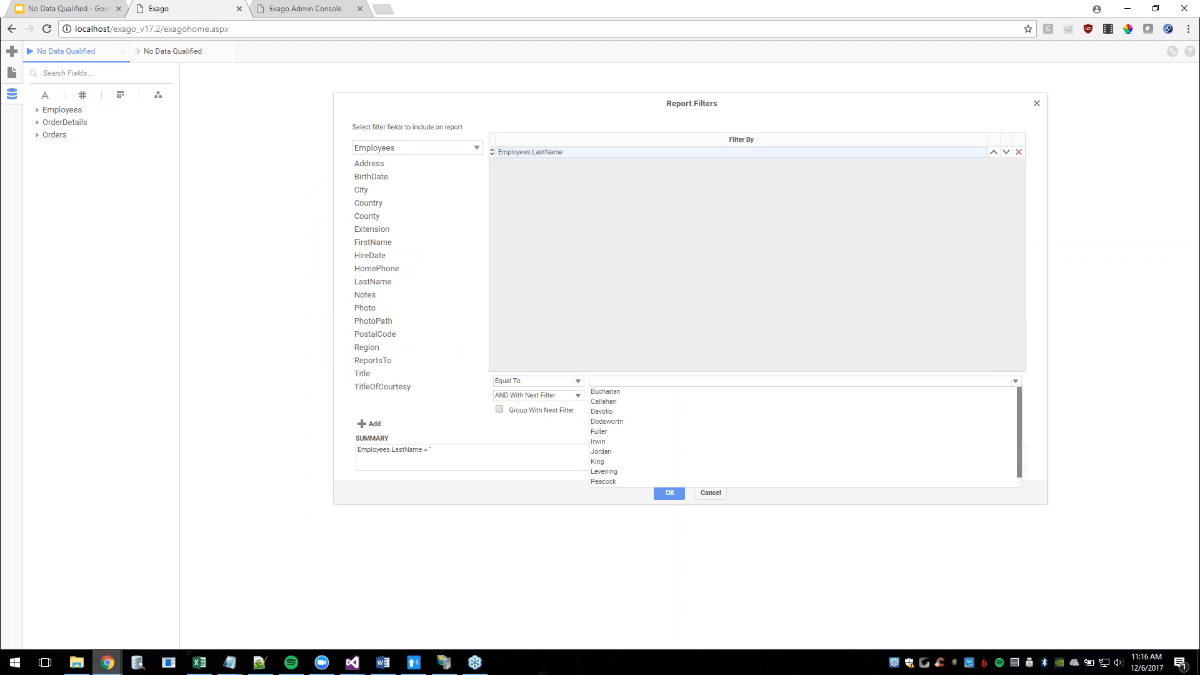
click(910, 421)
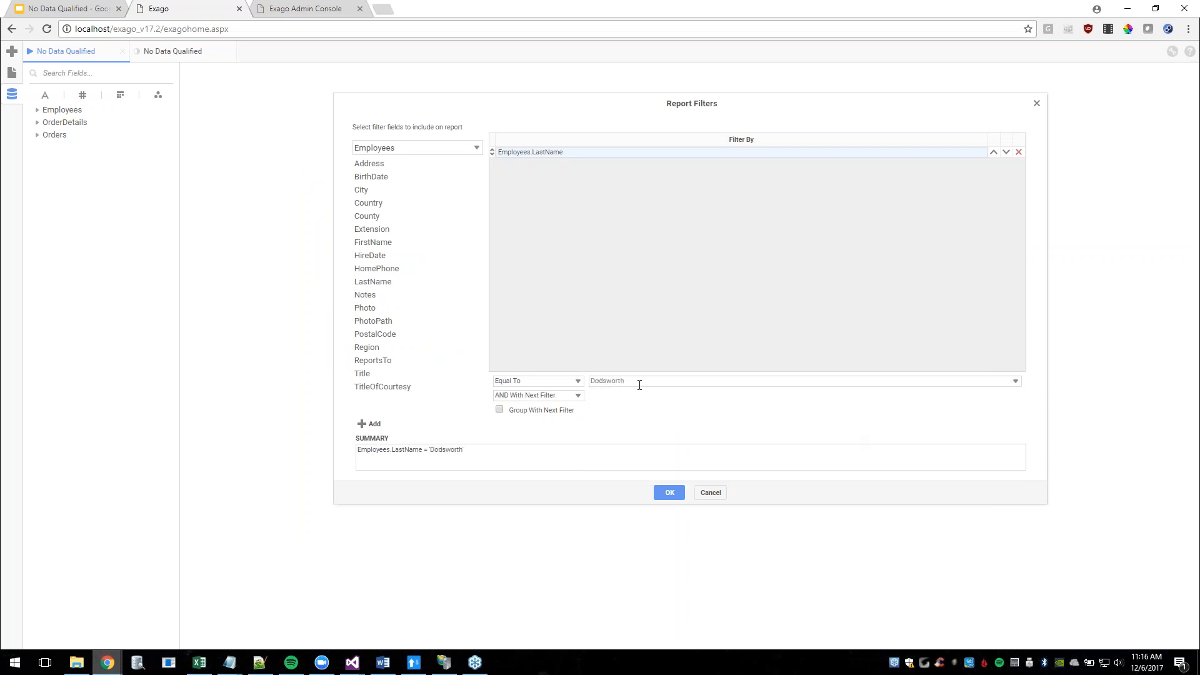
click(674, 493)
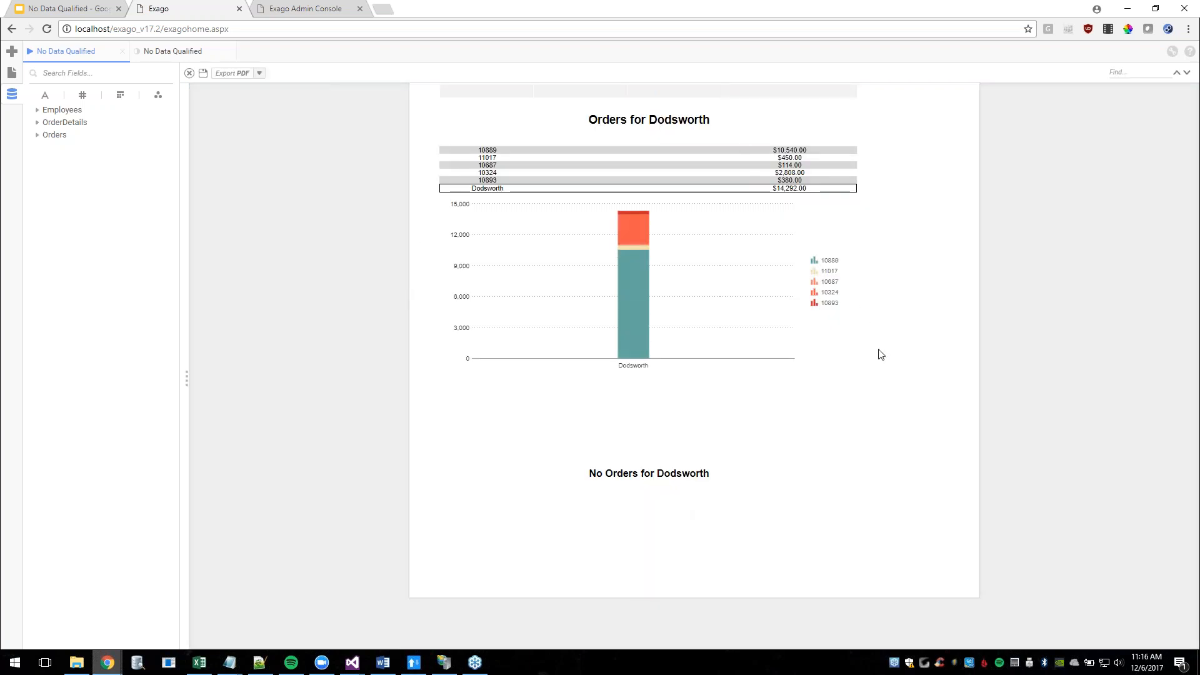
drag(587, 473, 719, 479)
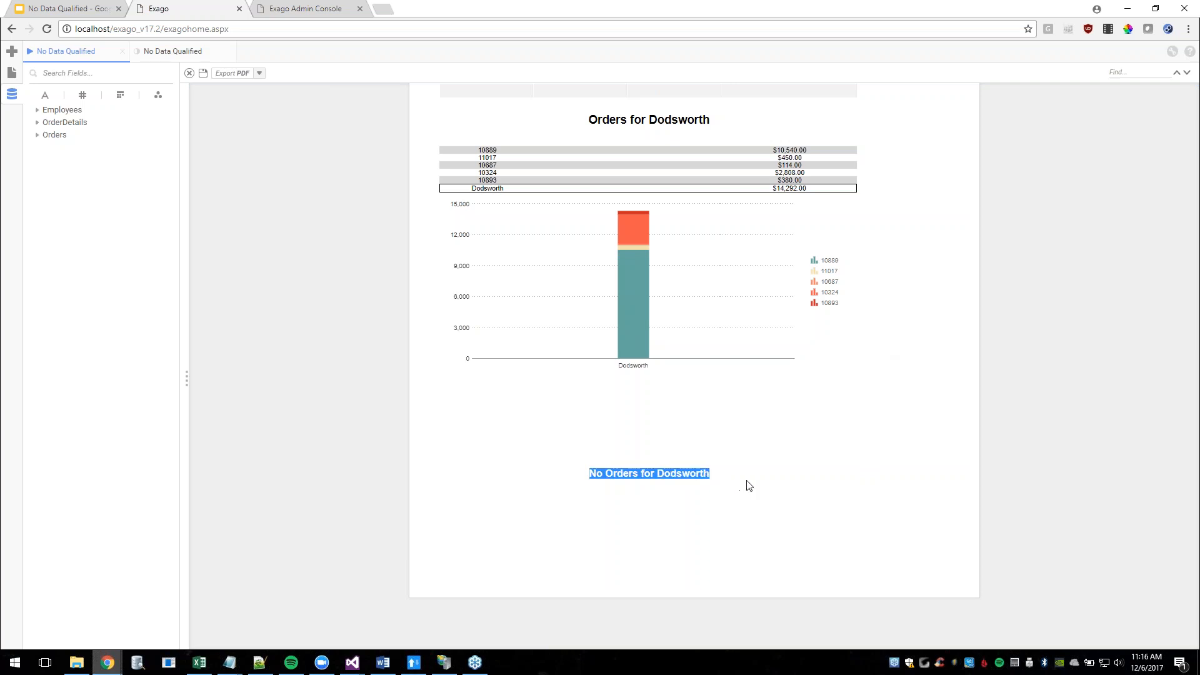
click(687, 480)
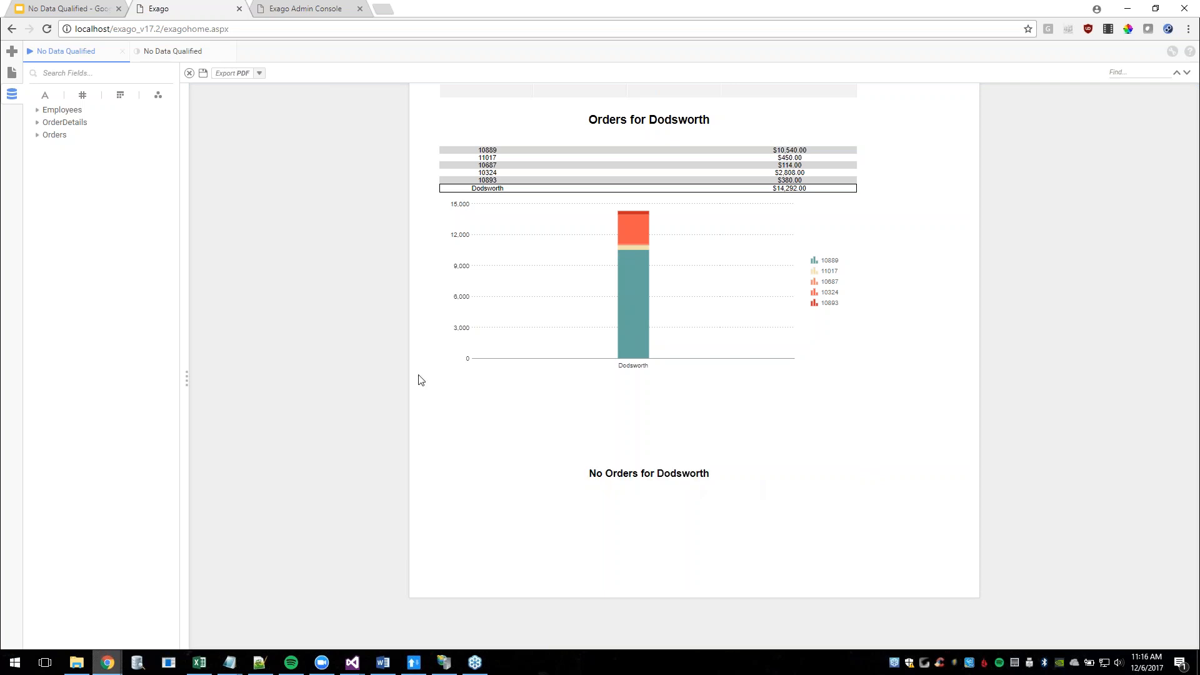
click(122, 51)
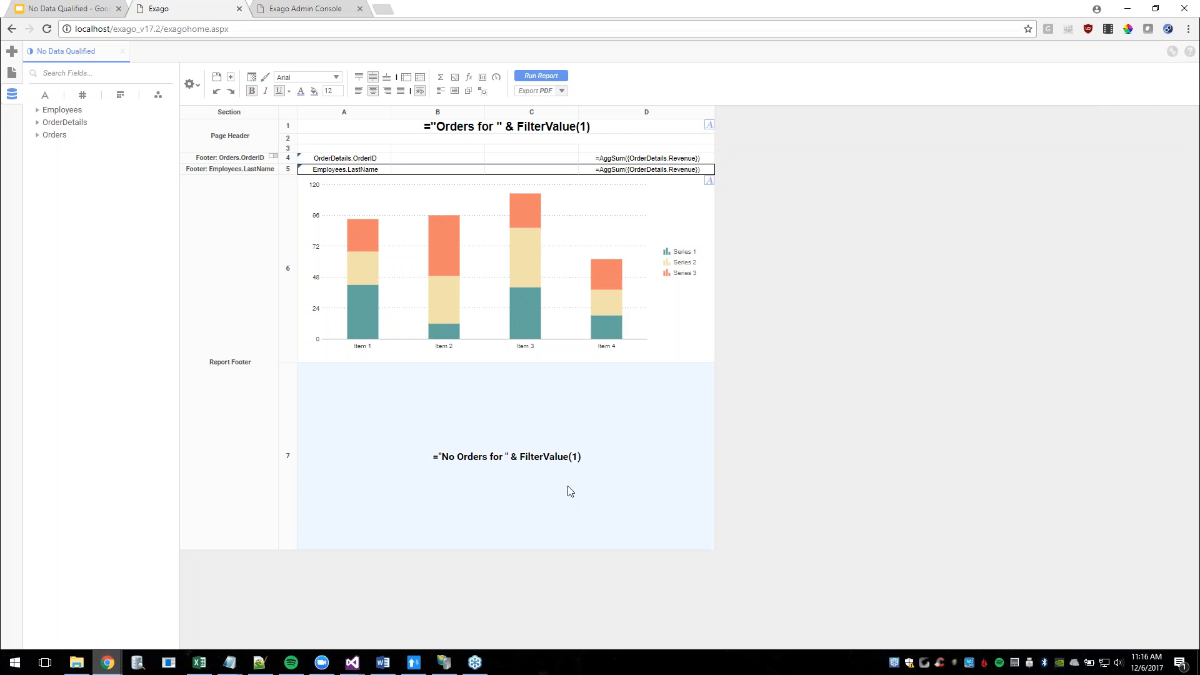
Add a Suppress Row conditional format to the "No Orders for" cell in row 7 of the report footer.
click(252, 78)
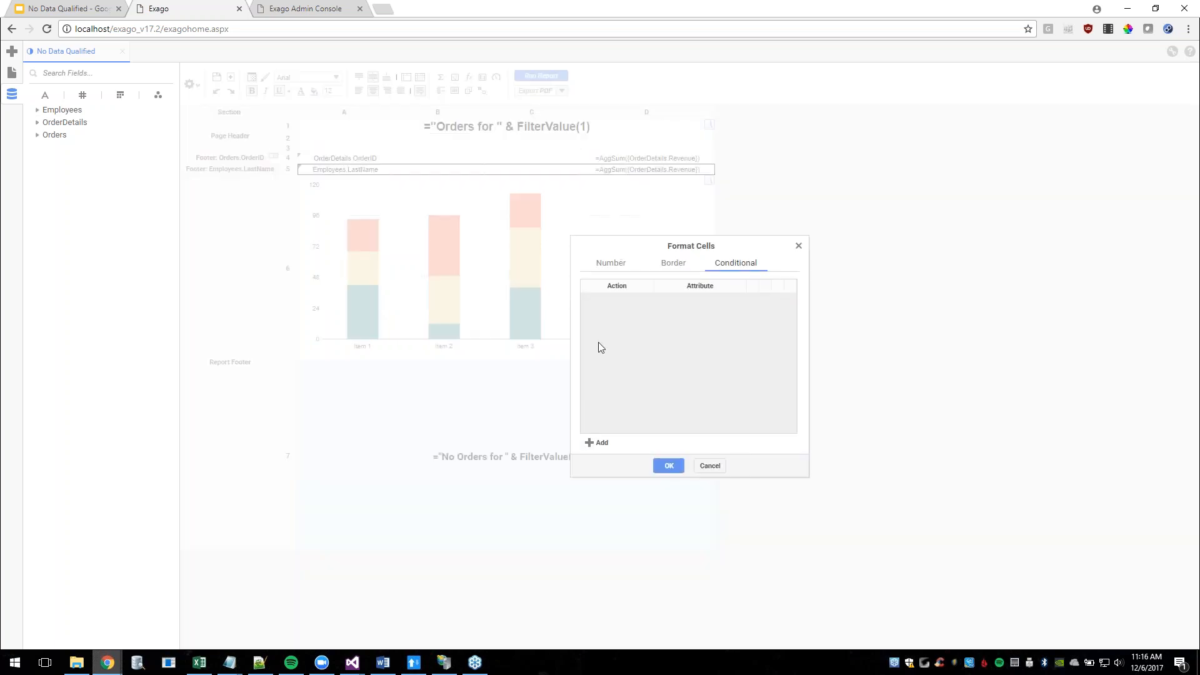
click(596, 442)
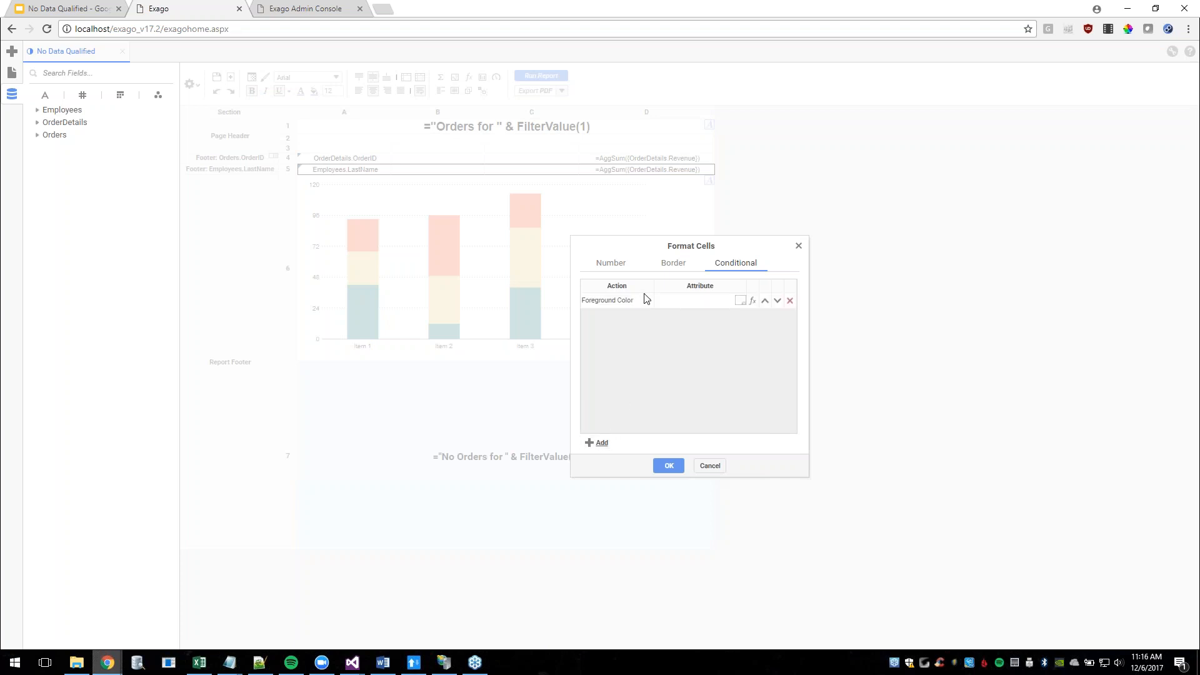
click(647, 303)
click(619, 392)
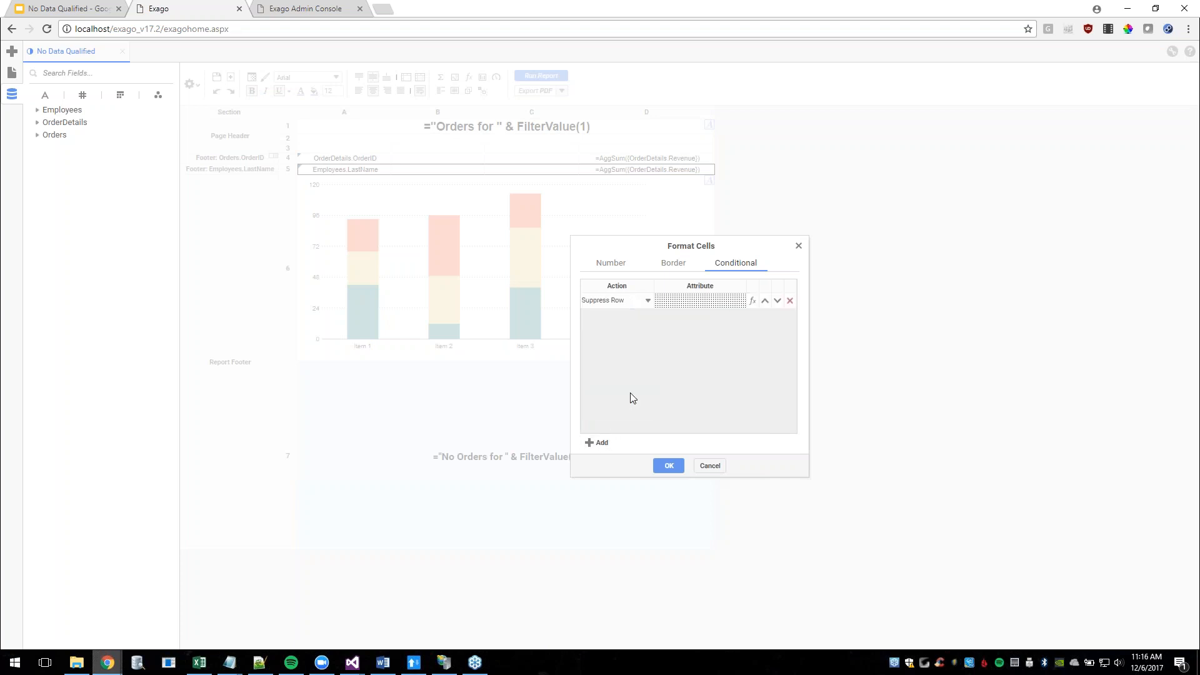
Set row 7's suppress condition to the formula Not(IsNoDataQualified()) and apply the cell format.
click(752, 301)
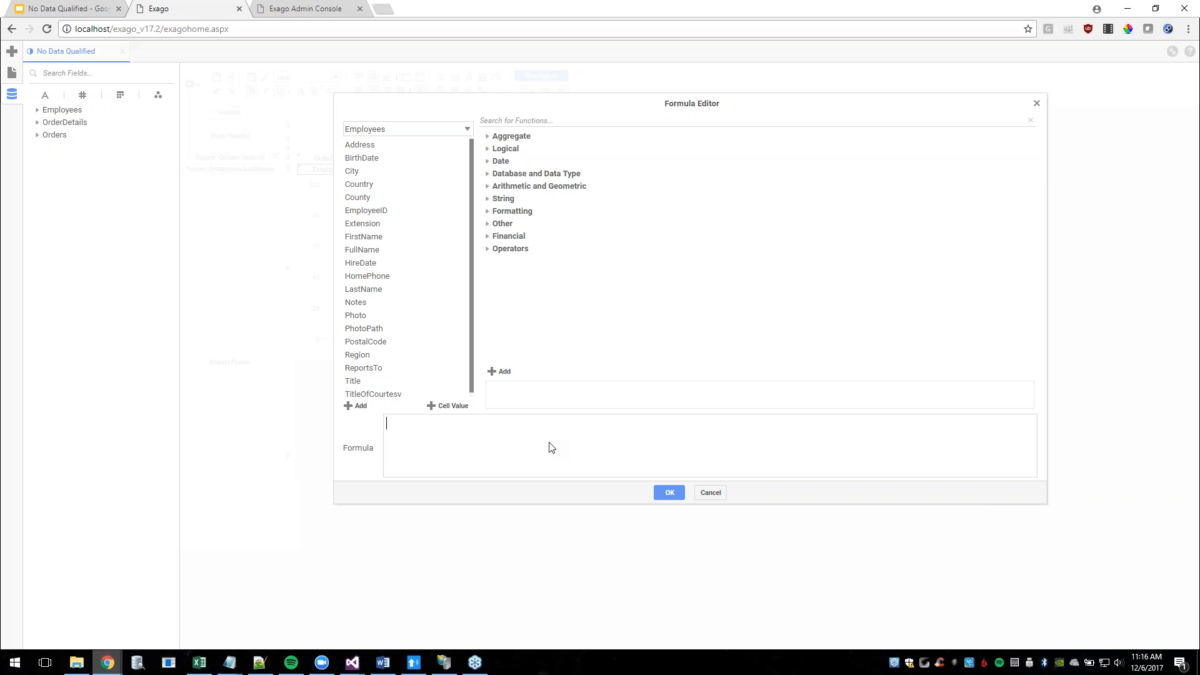
text(not)
key(Return)
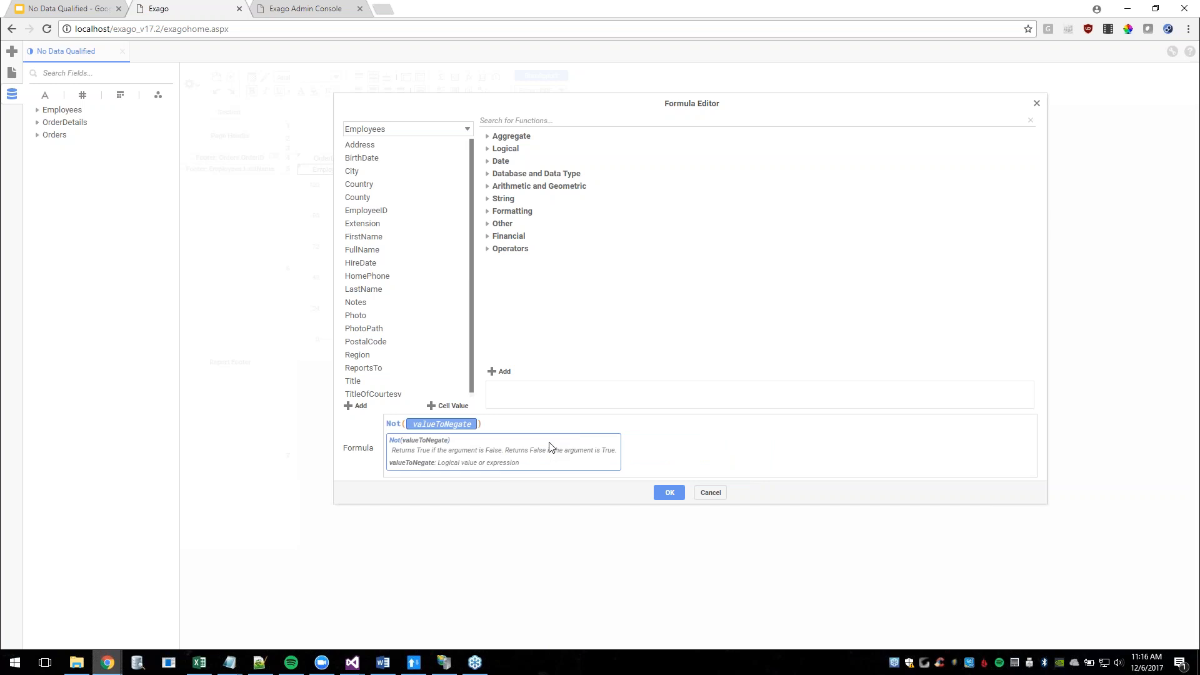
text(is)
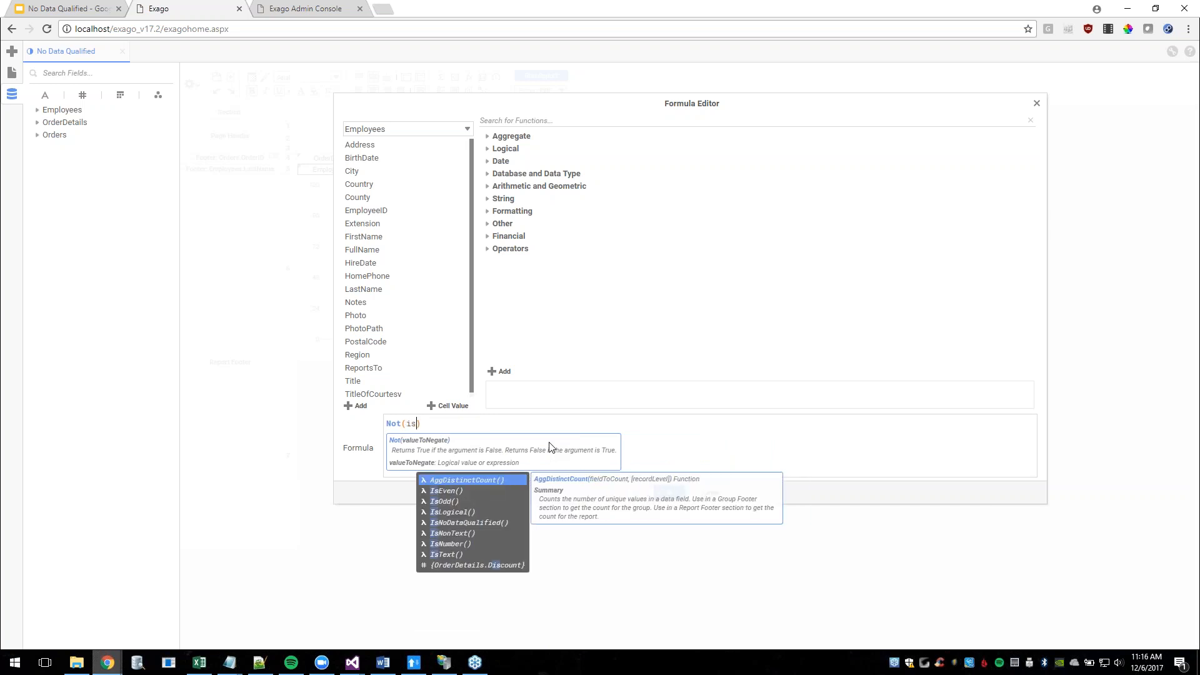
text(no)
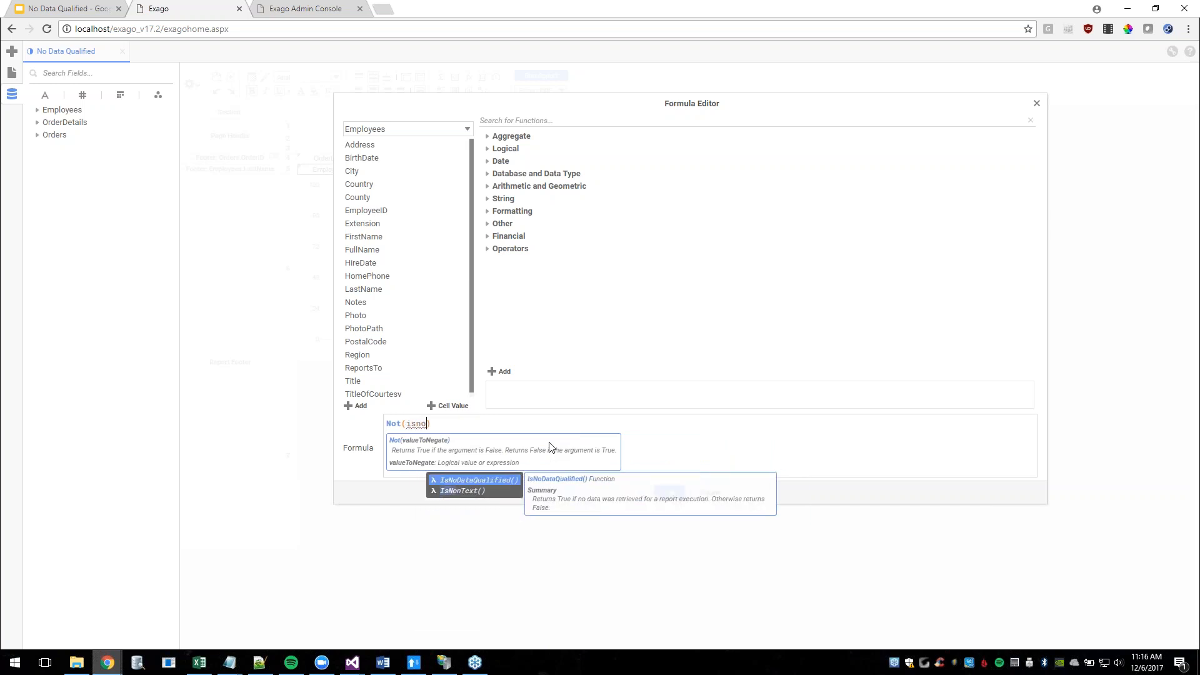
key(Return)
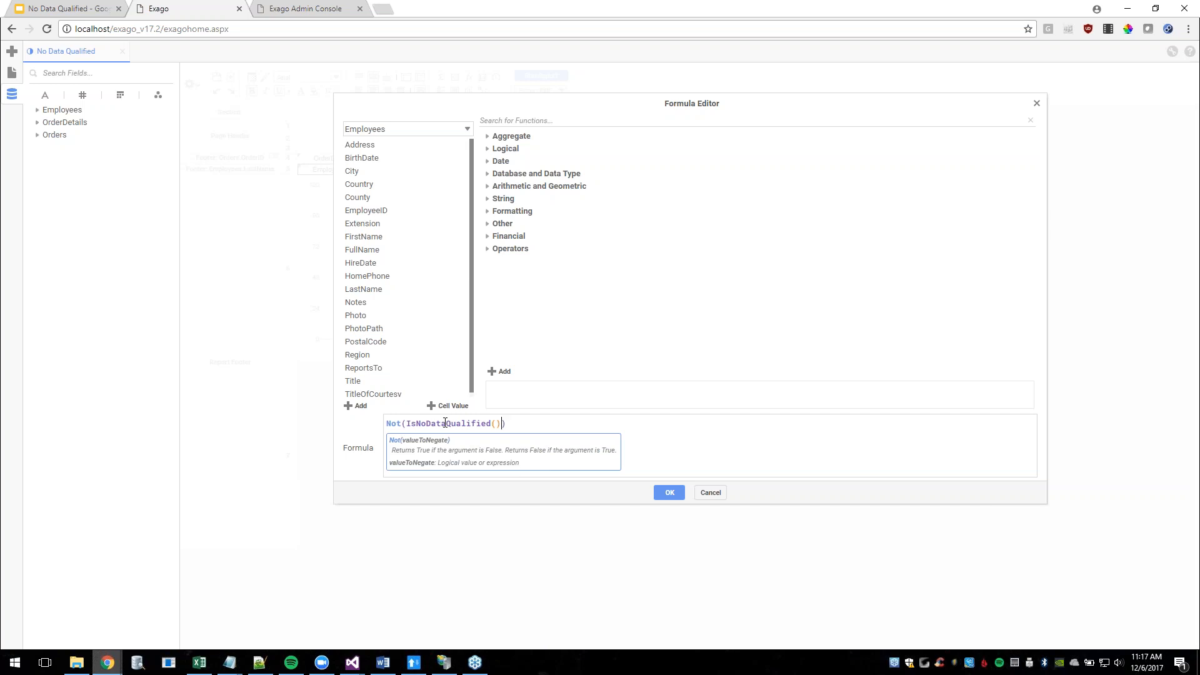
click(624, 428)
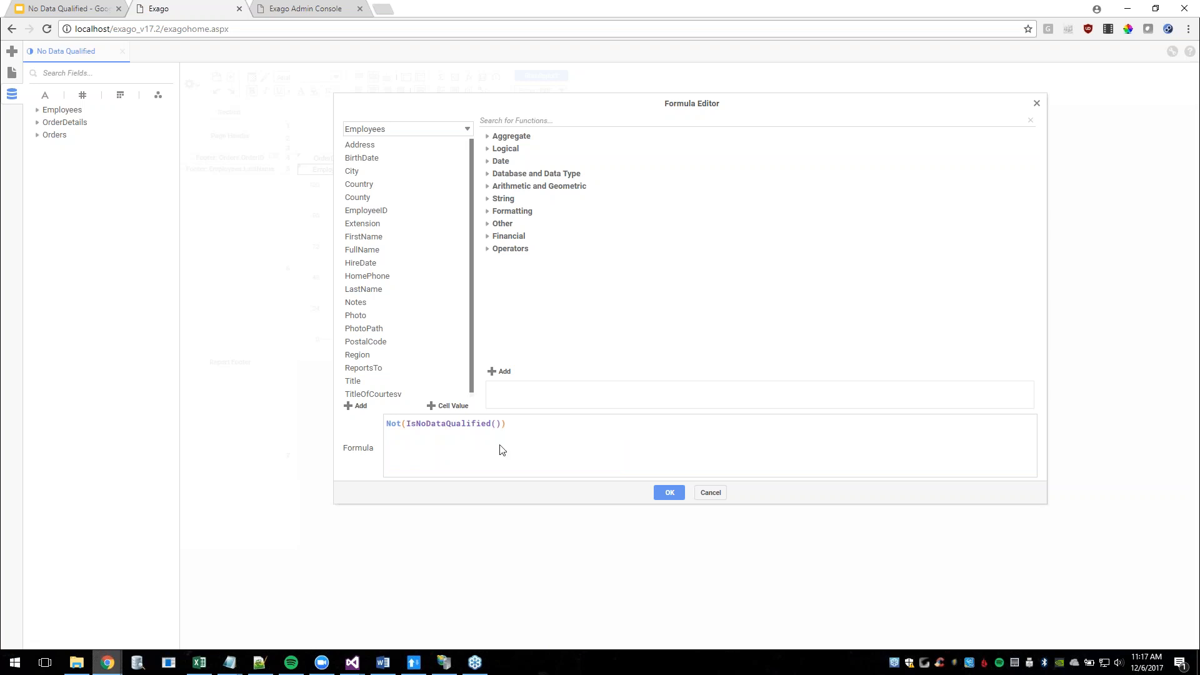
click(674, 494)
click(668, 466)
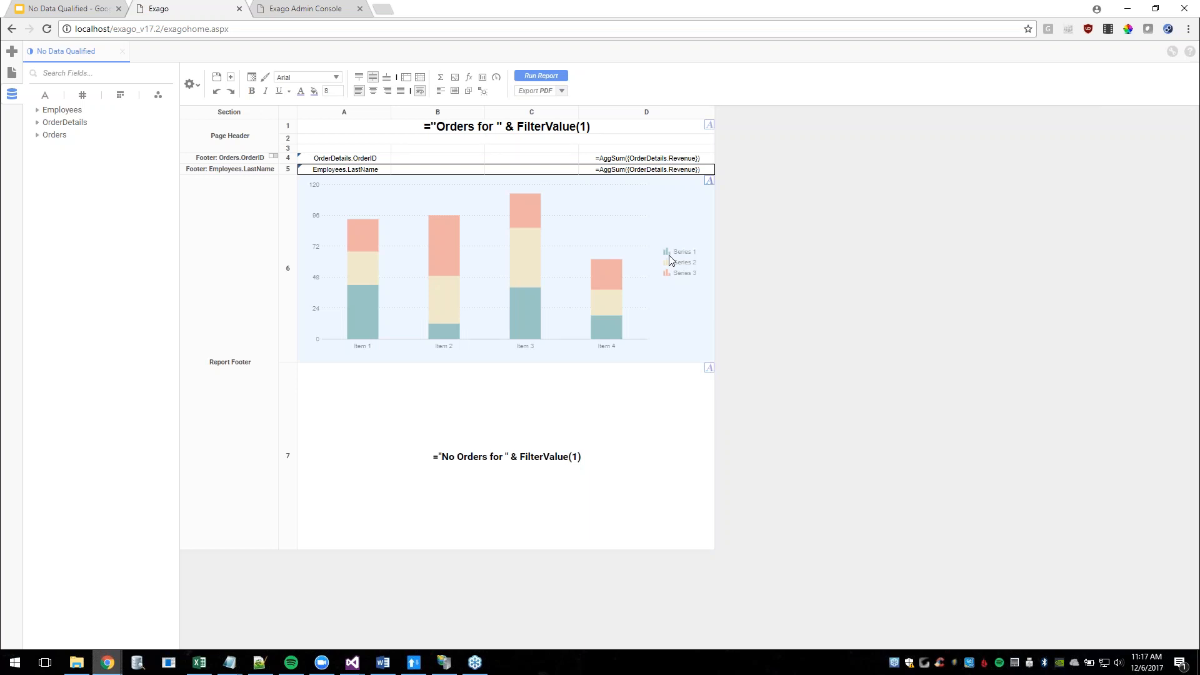
Rerun the report for the same listed employee's last name to check whether row 7 is suppressed.
click(675, 404)
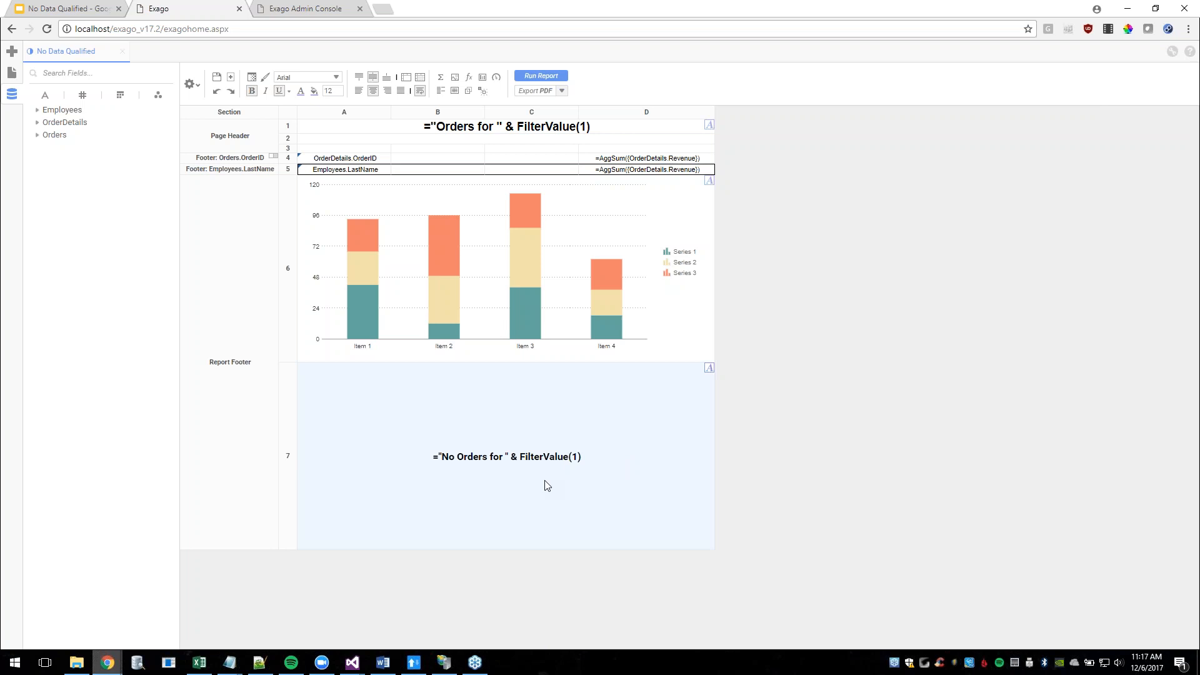
click(541, 75)
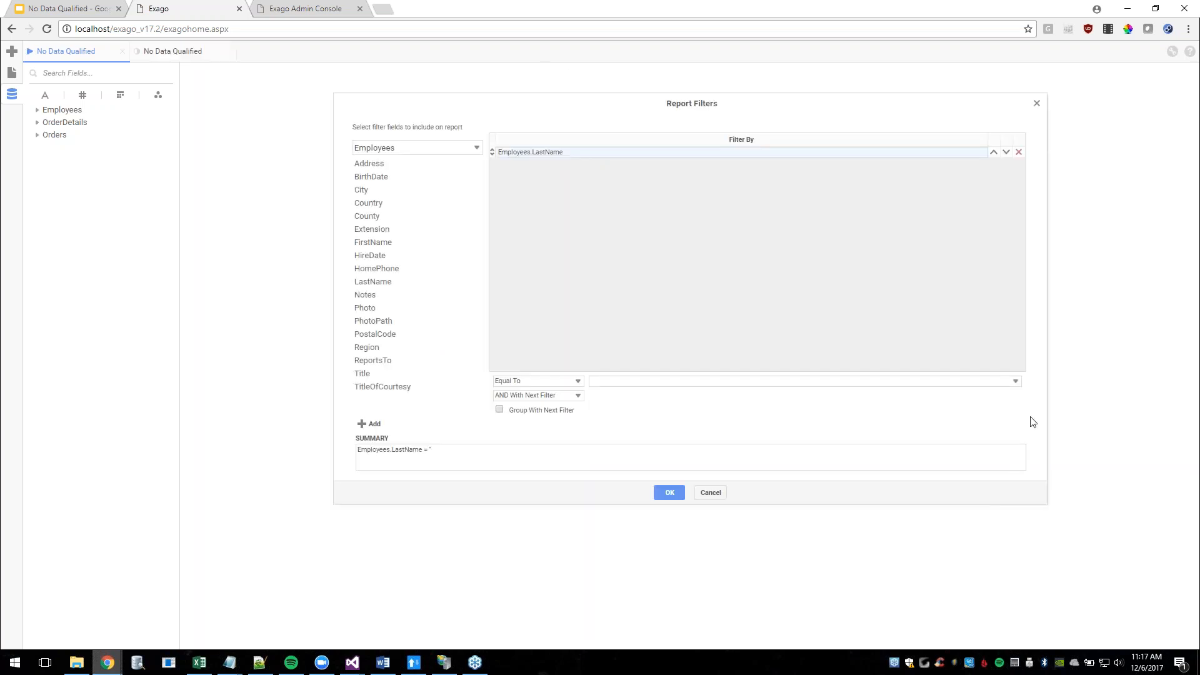
click(1015, 381)
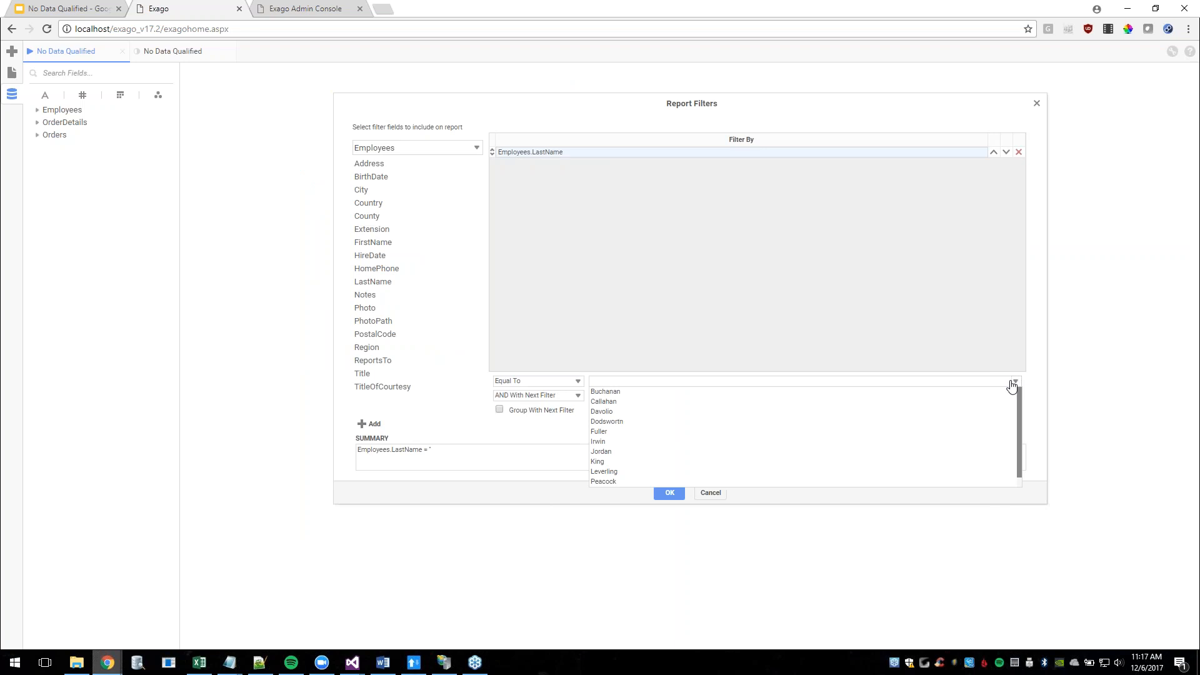
click(875, 421)
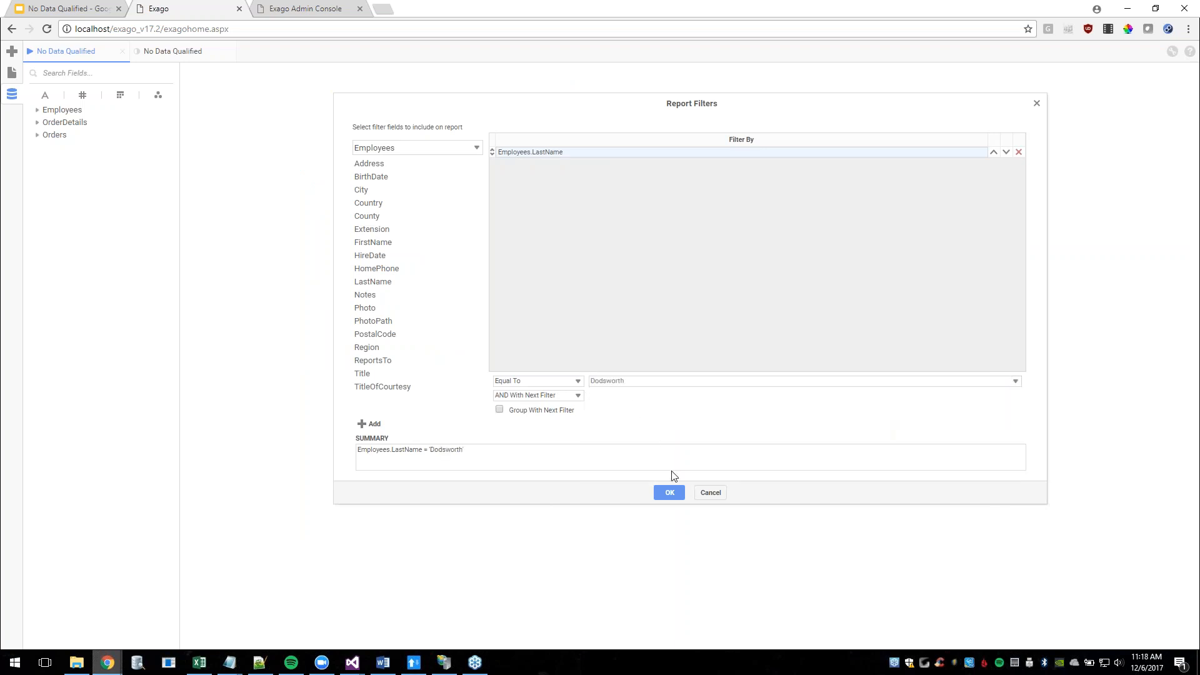
click(670, 493)
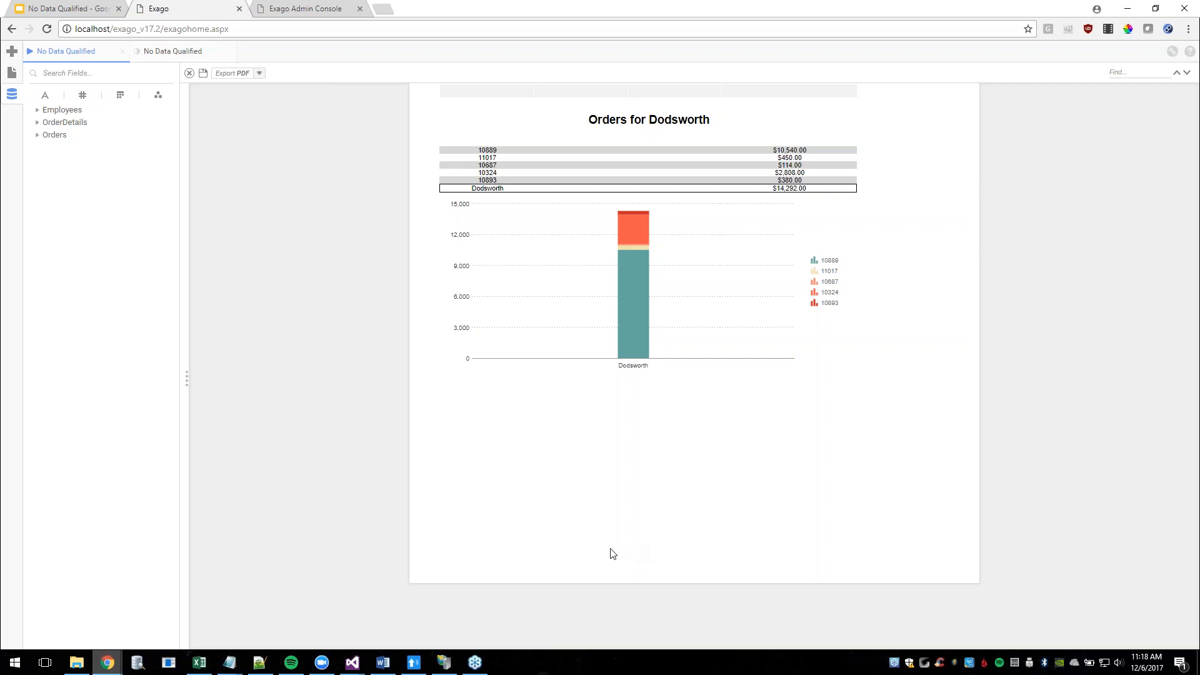
Return to the report design and run it with an unlisted last name as the Employees.LastName filter value to test the no-data case.
click(168, 51)
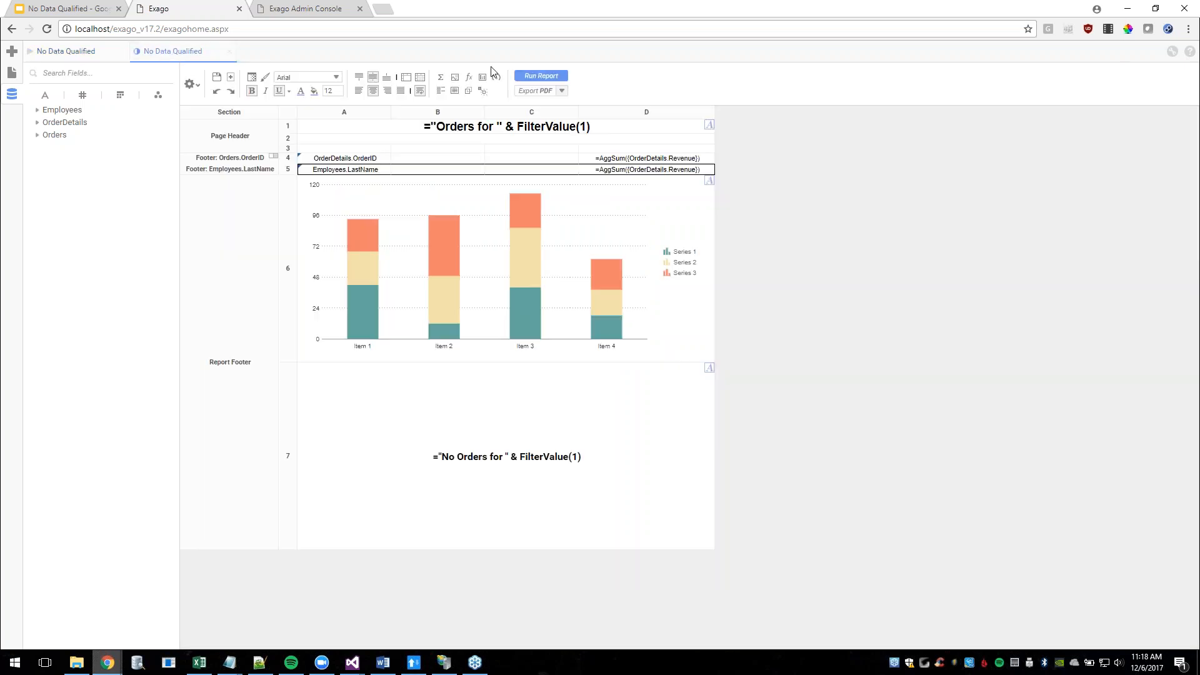
click(540, 75)
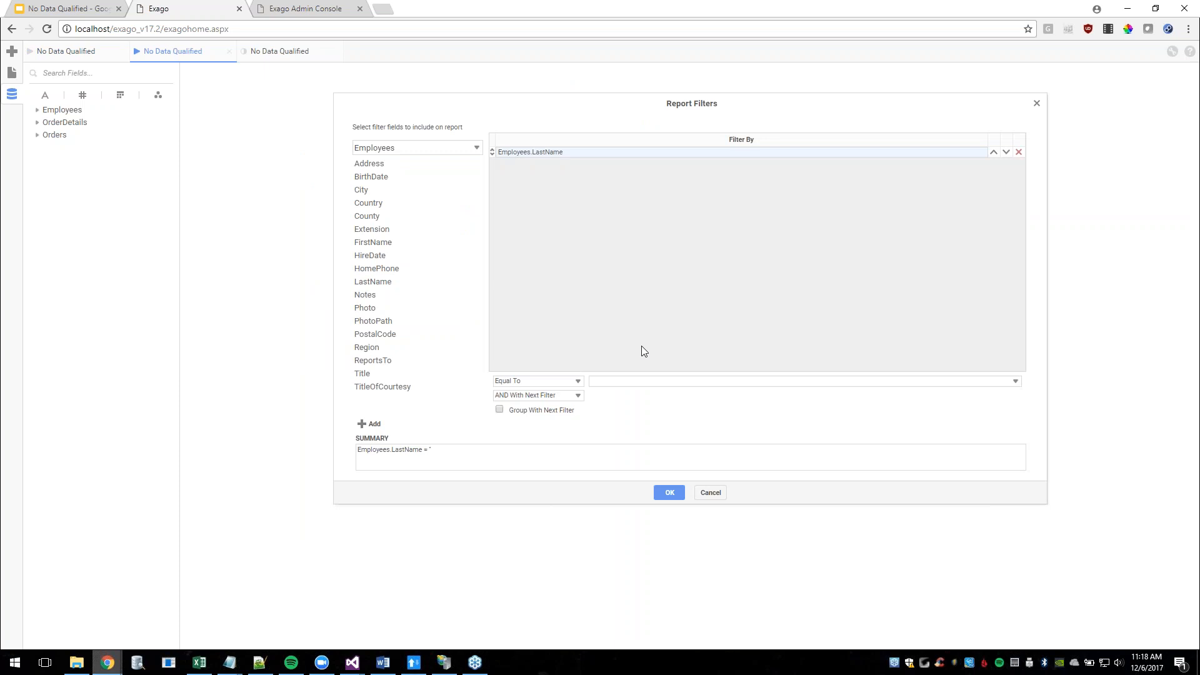
text(Skywalker)
click(670, 492)
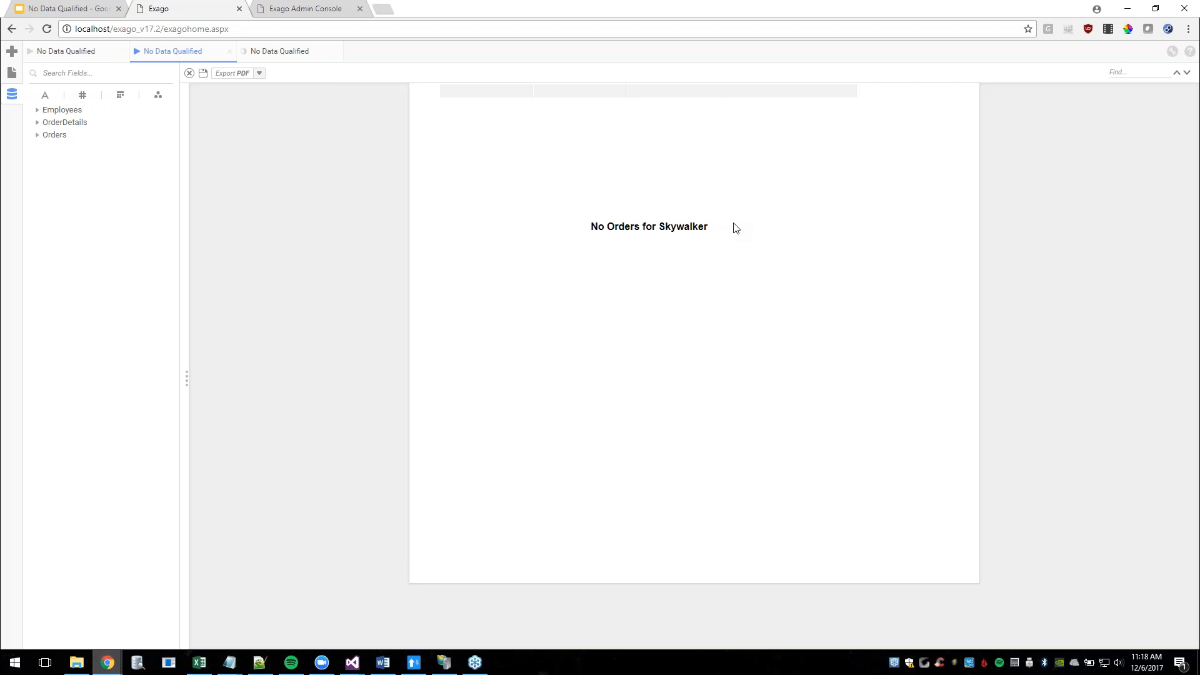
Switch to the Exago Admin Console and examine the description and options of the Allow Filter Dependencies filter setting.
click(312, 9)
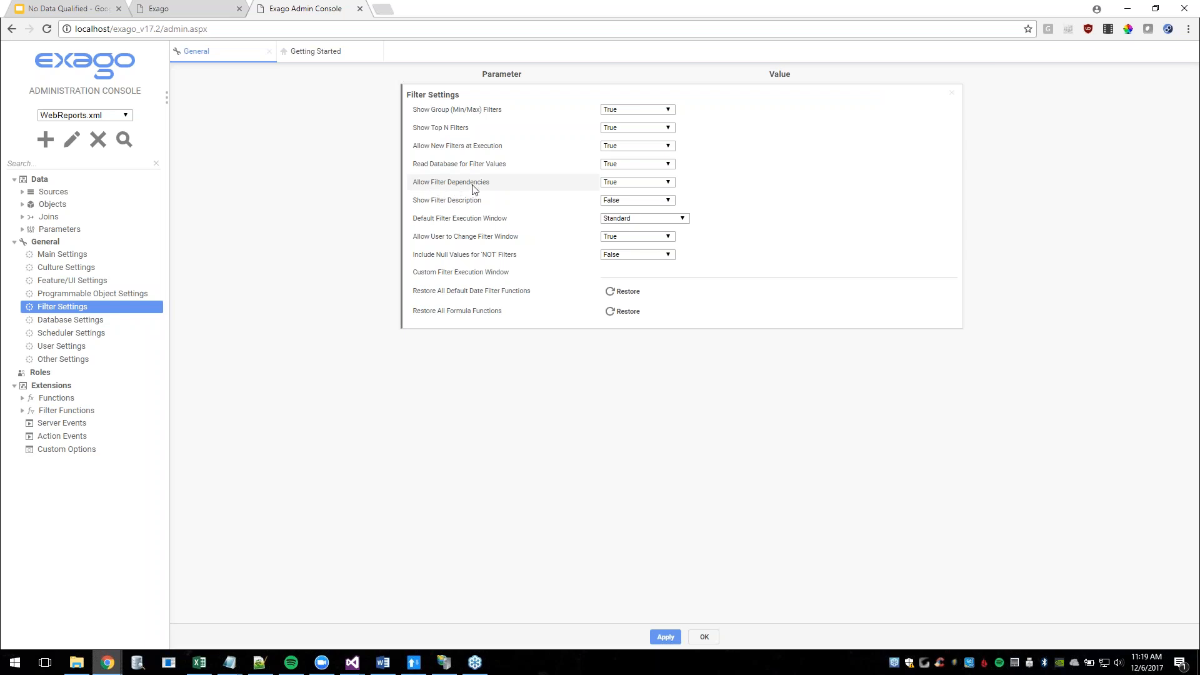
mouse_move(477, 185)
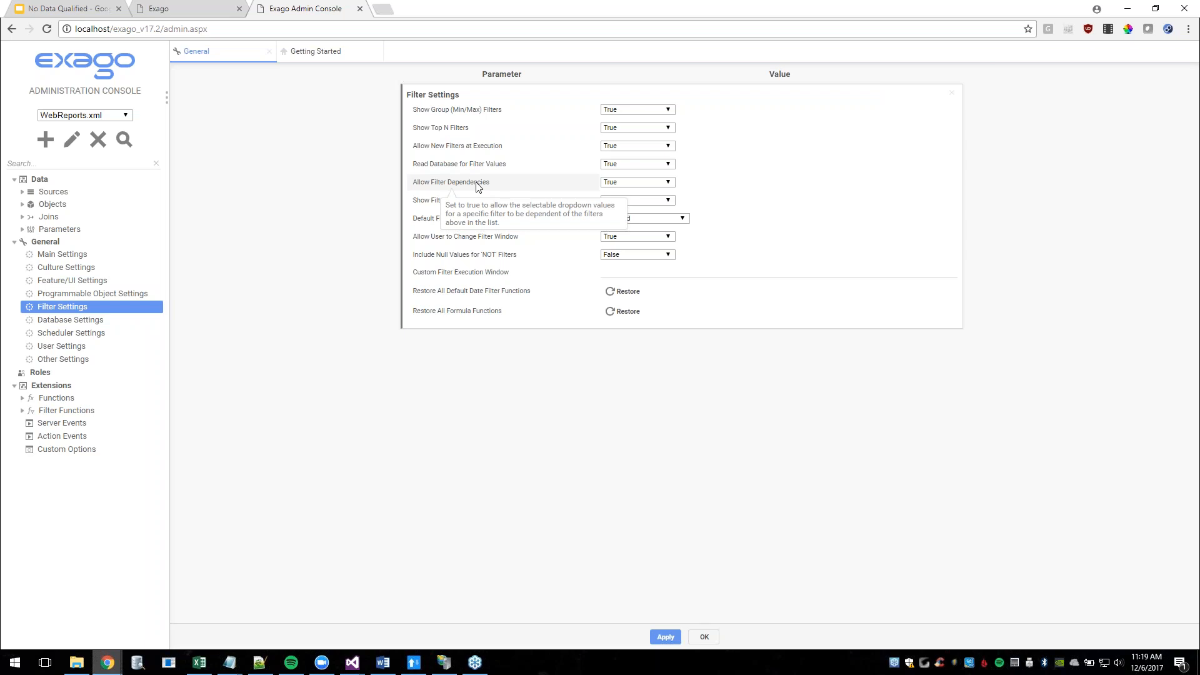
click(656, 182)
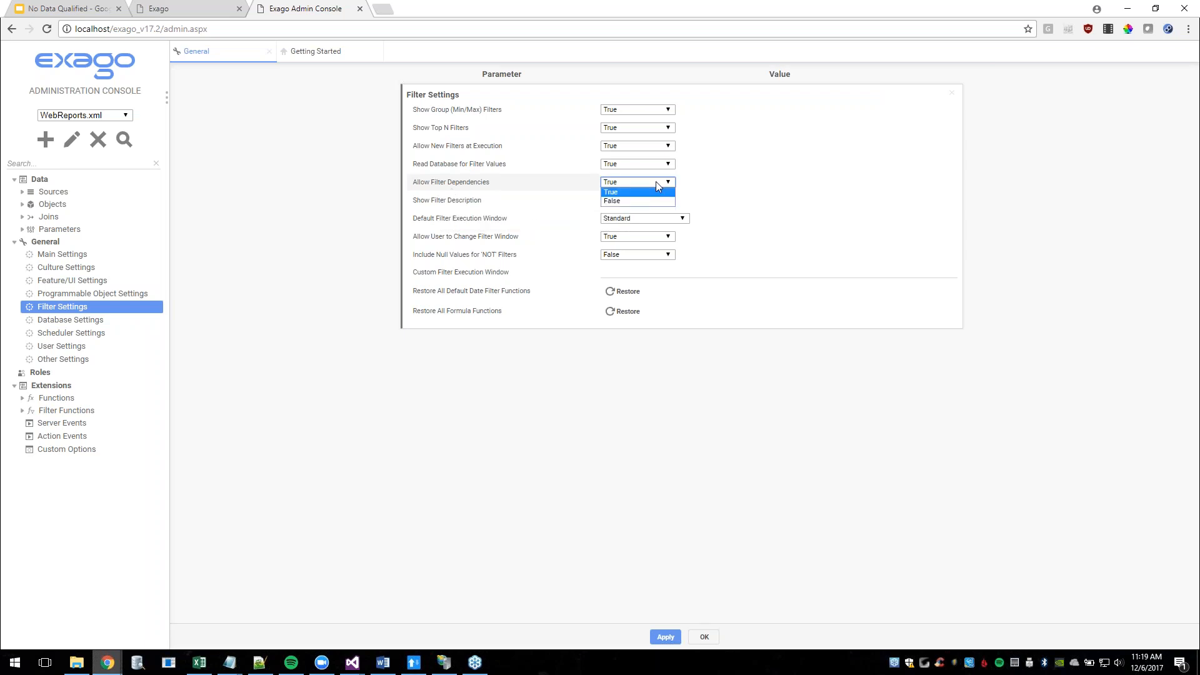
click(656, 182)
click(321, 180)
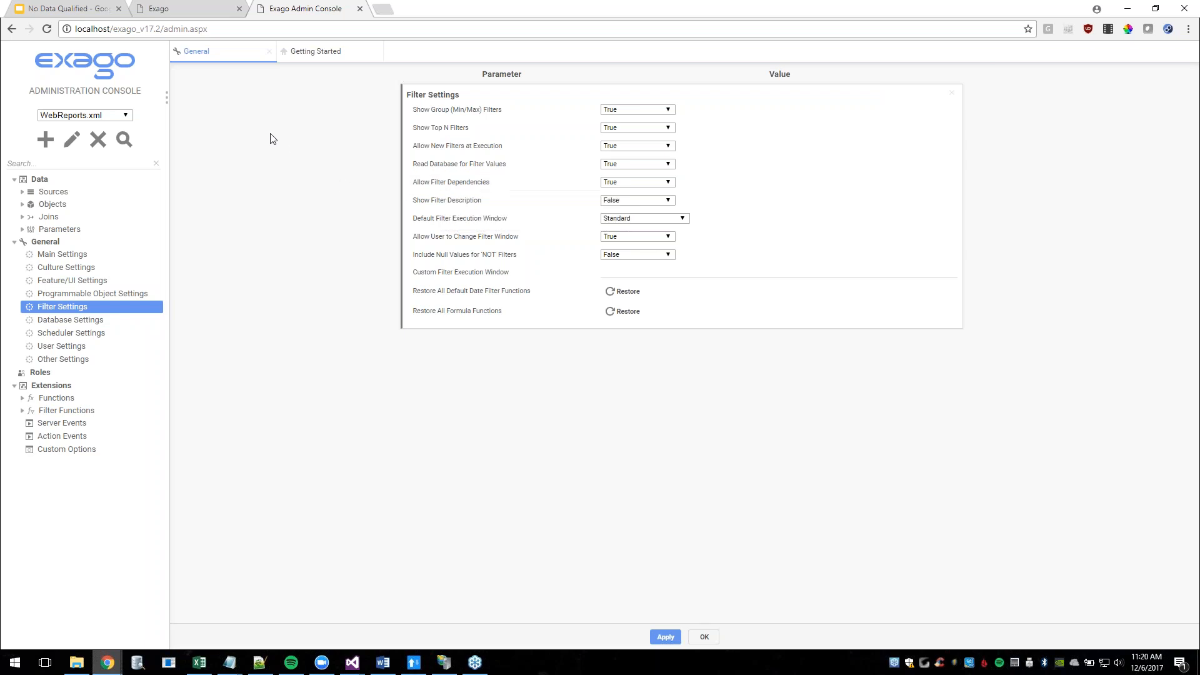
Return to the No Data Qualified report design, open its report filters and add an Orders.ShipCountry filter.
click(191, 11)
click(288, 55)
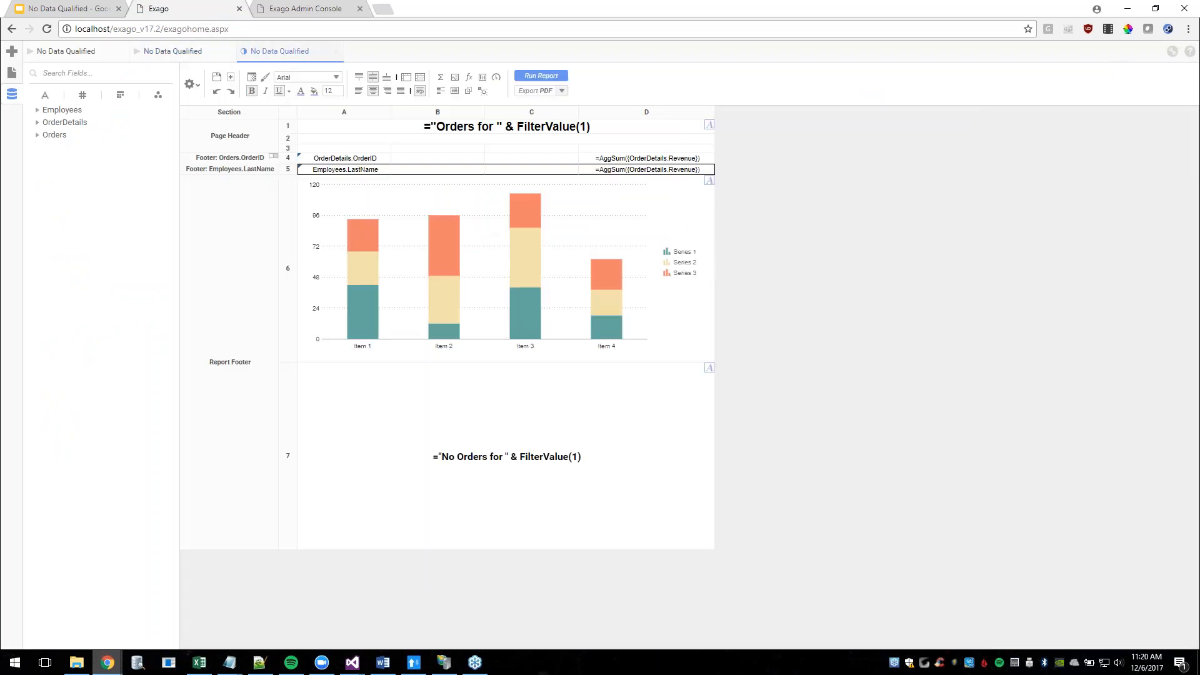
click(191, 84)
click(214, 165)
drag(700, 102, 600, 102)
click(362, 166)
click(336, 199)
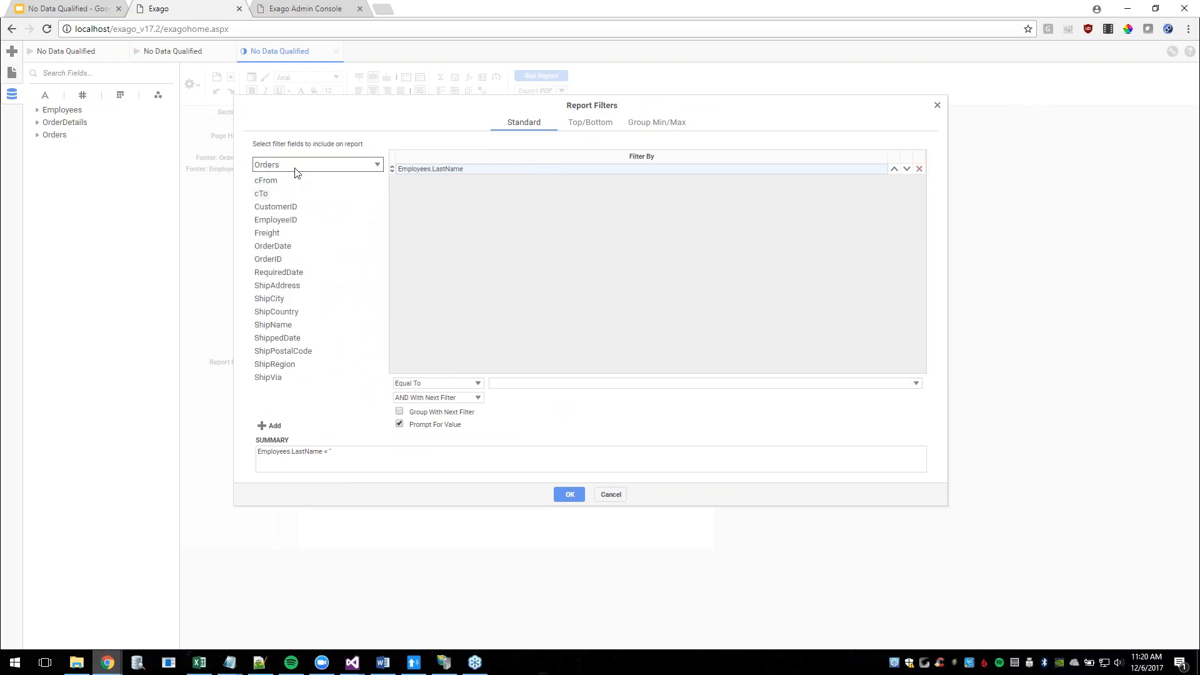
click(281, 313)
drag(284, 311, 542, 270)
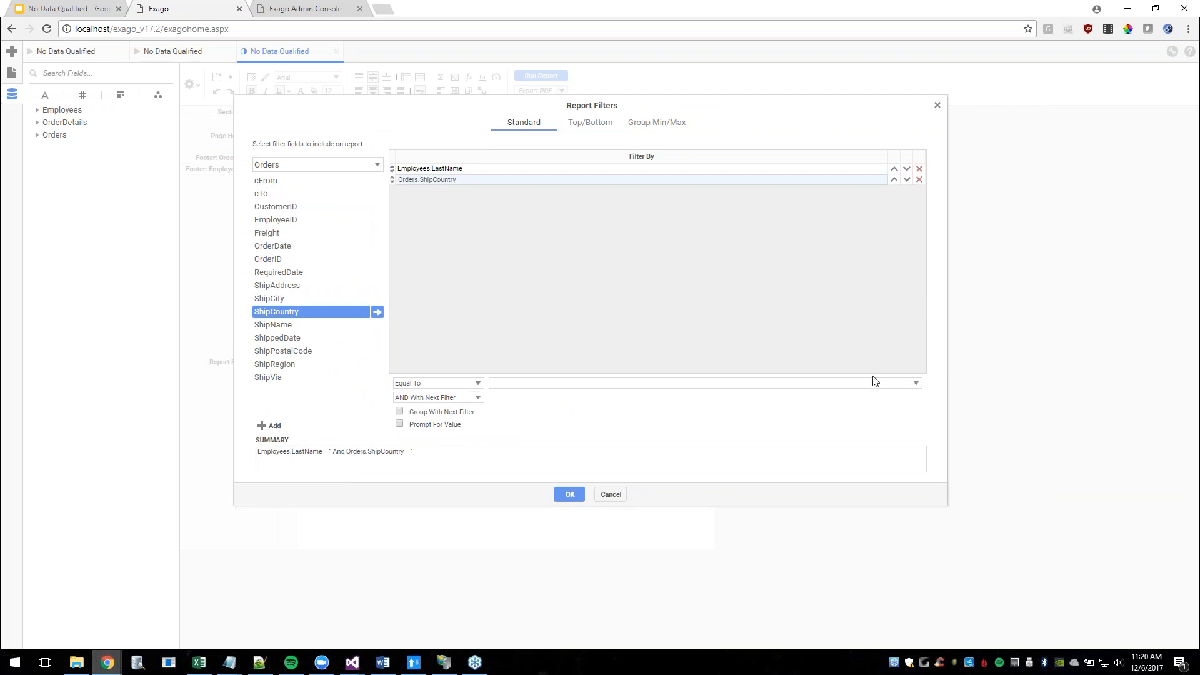
Check the value list of the Orders.ShipCountry filter and set the Employees.LastName filter to a listed employee's last name.
click(915, 385)
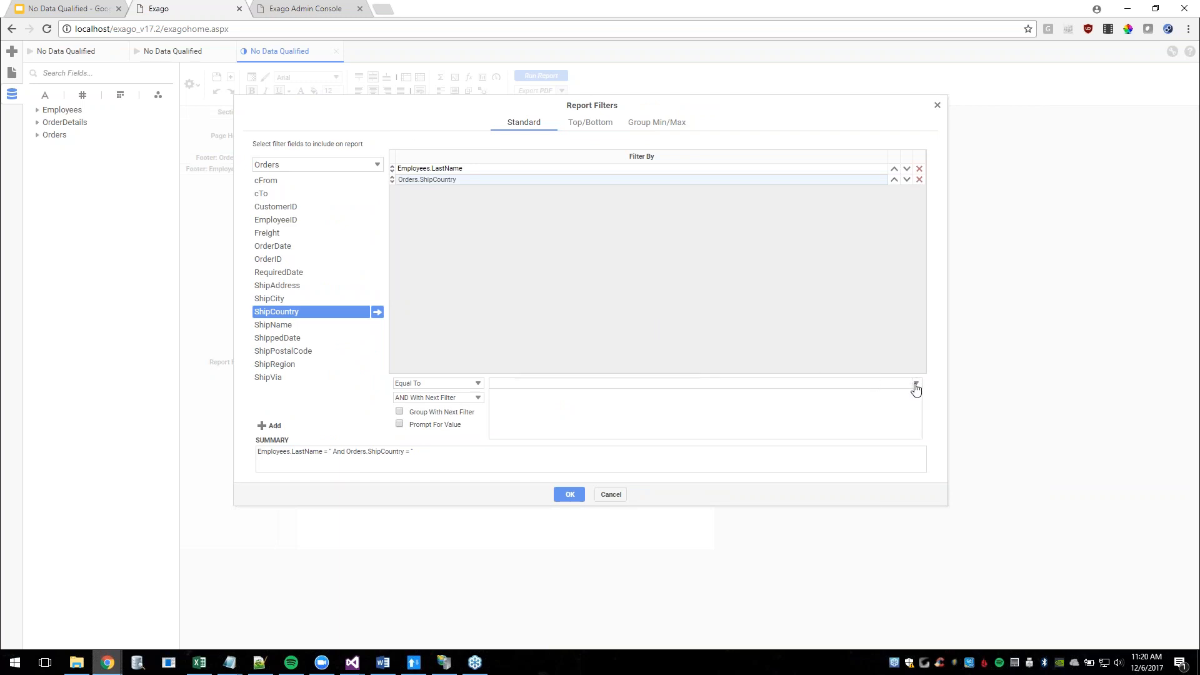
click(821, 317)
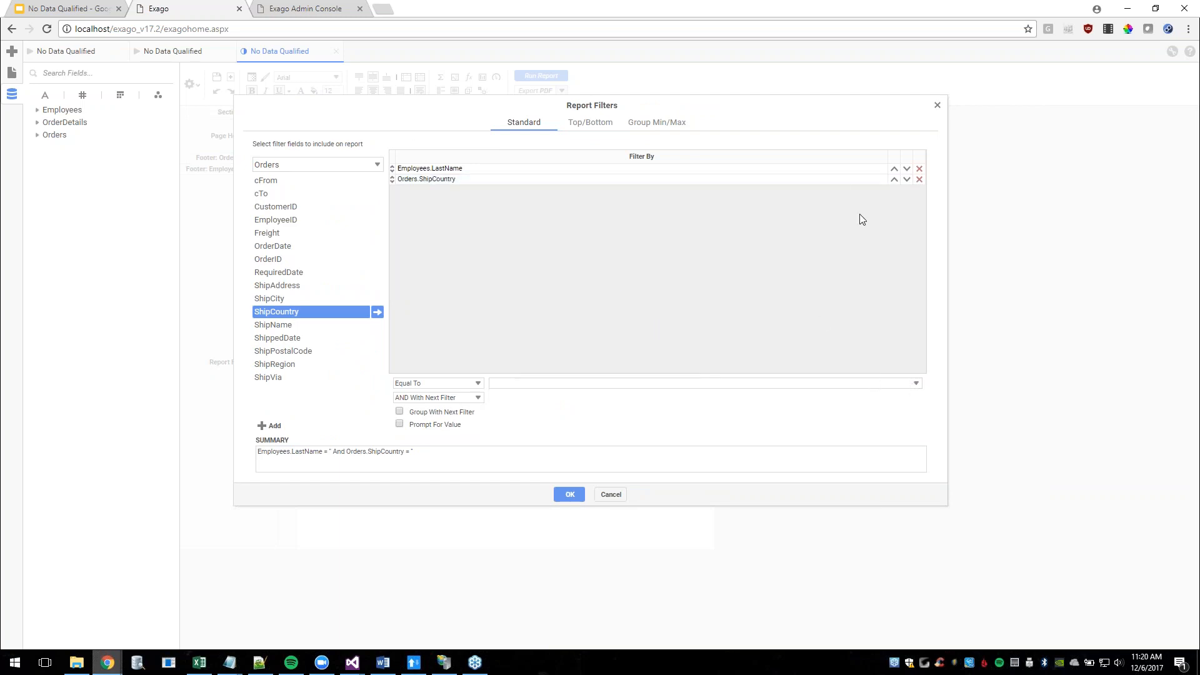
click(917, 385)
click(729, 171)
click(916, 384)
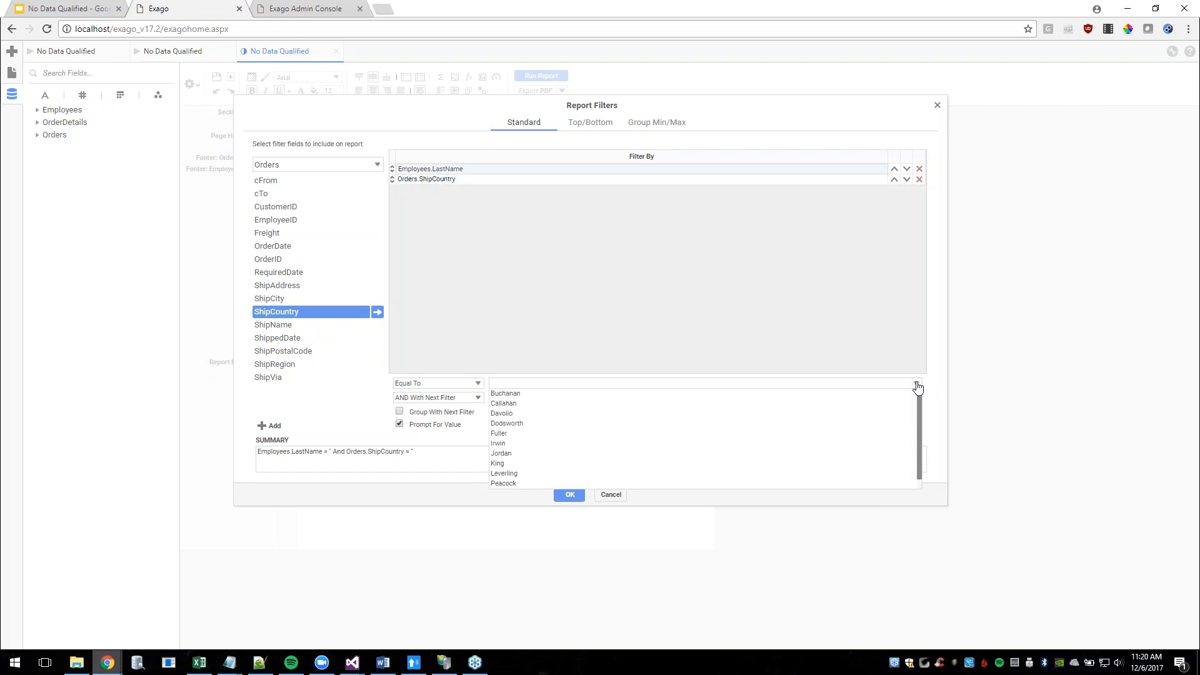
click(757, 423)
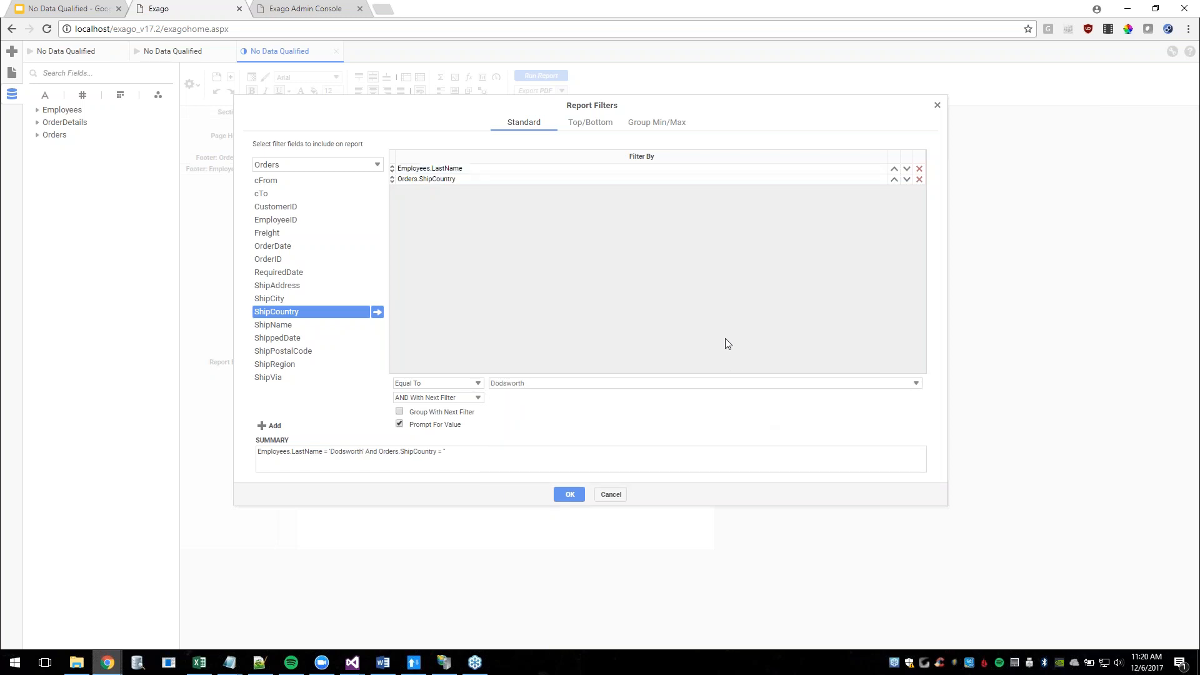
Set the Orders.ShipCountry filter equal to USA and add an Orders.ShipCity filter below it.
click(569, 180)
click(916, 384)
scroll(752, 420, down, 3)
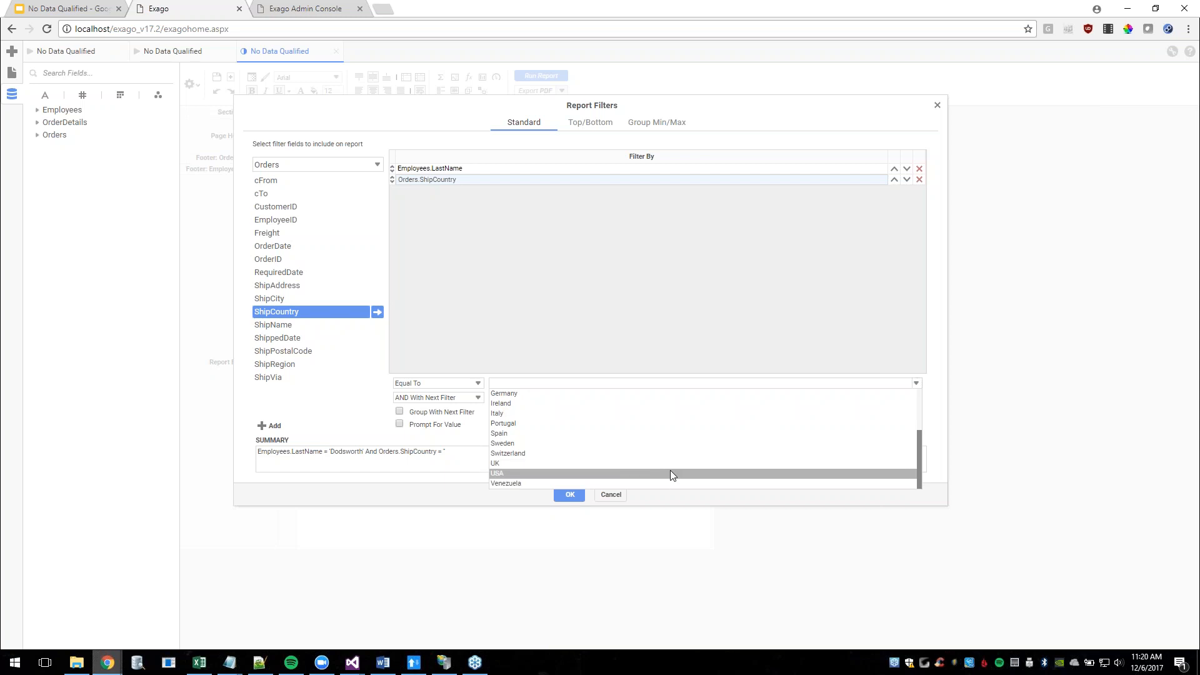
click(670, 471)
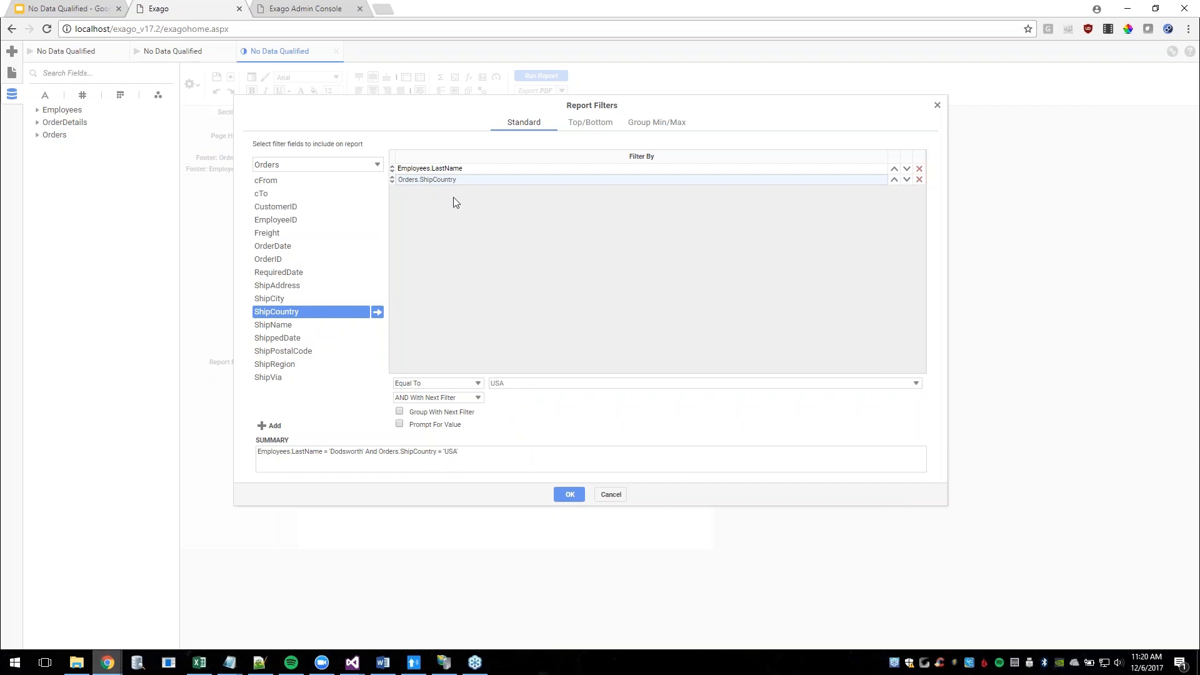
click(283, 299)
drag(284, 302, 487, 274)
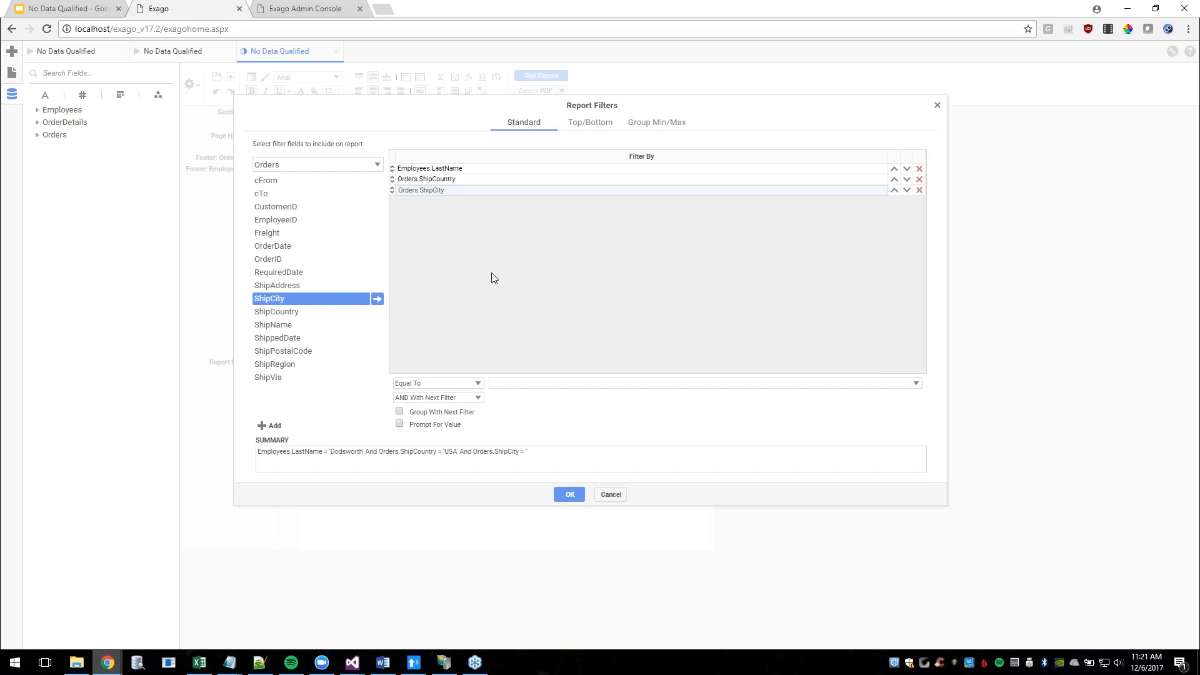
Review the values of the filters above Orders.ShipCity and examine which cities its value list offers.
click(506, 180)
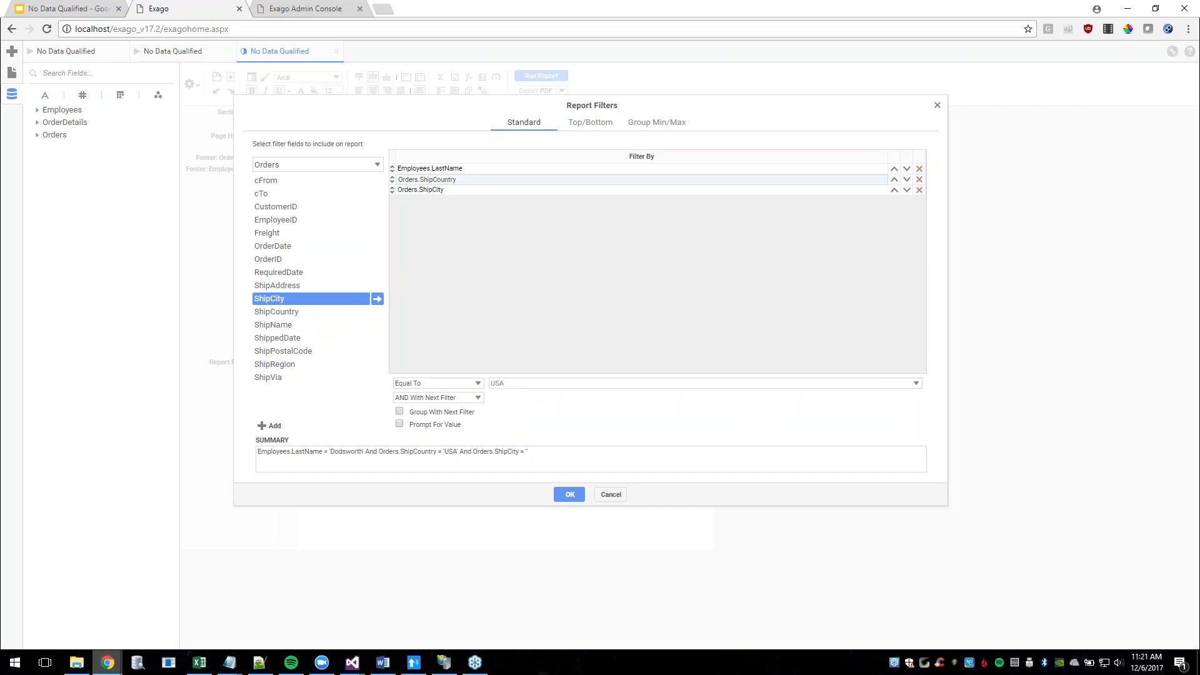
click(504, 191)
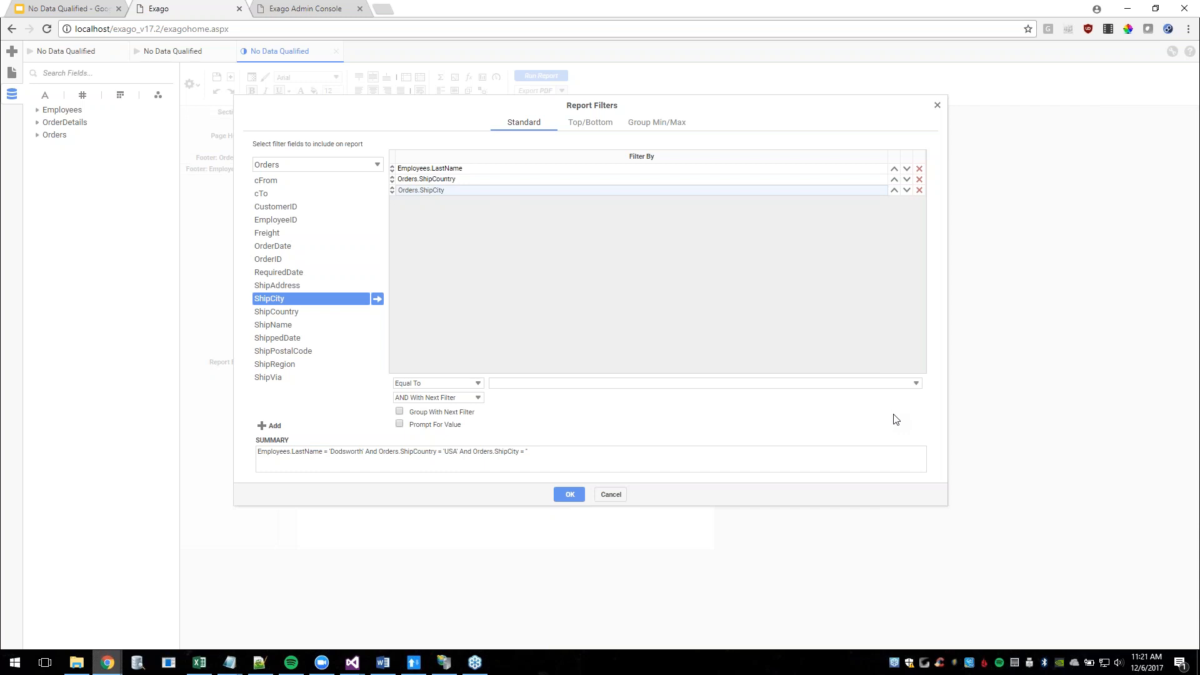
click(489, 181)
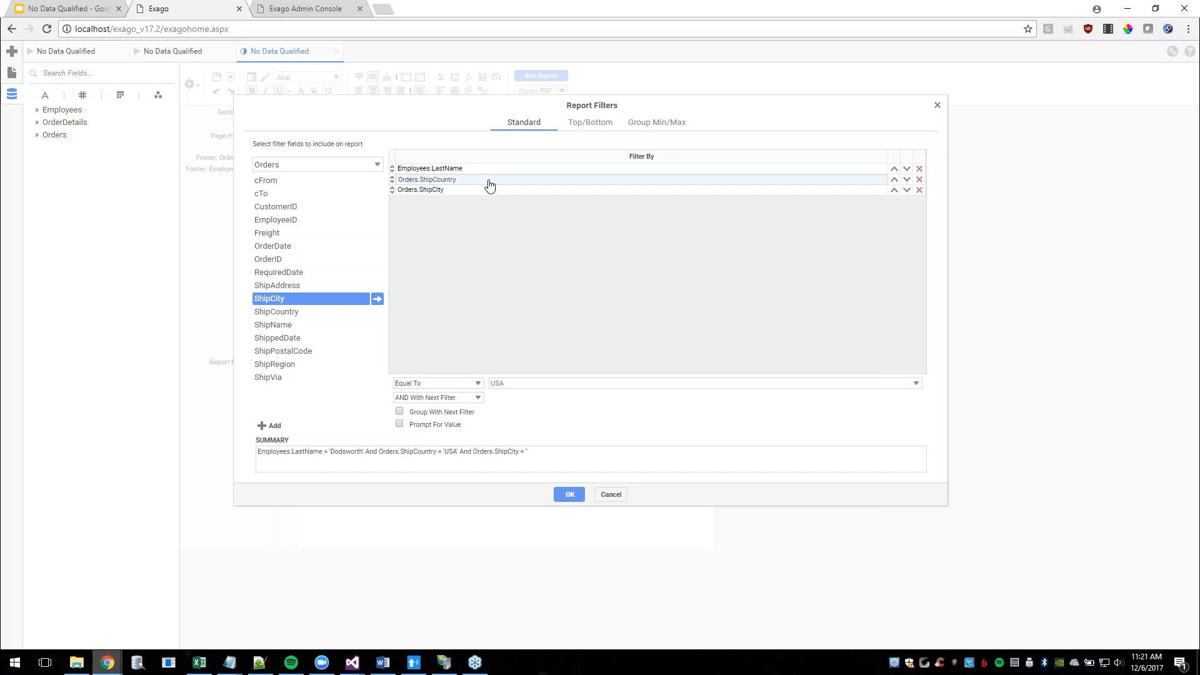
click(490, 172)
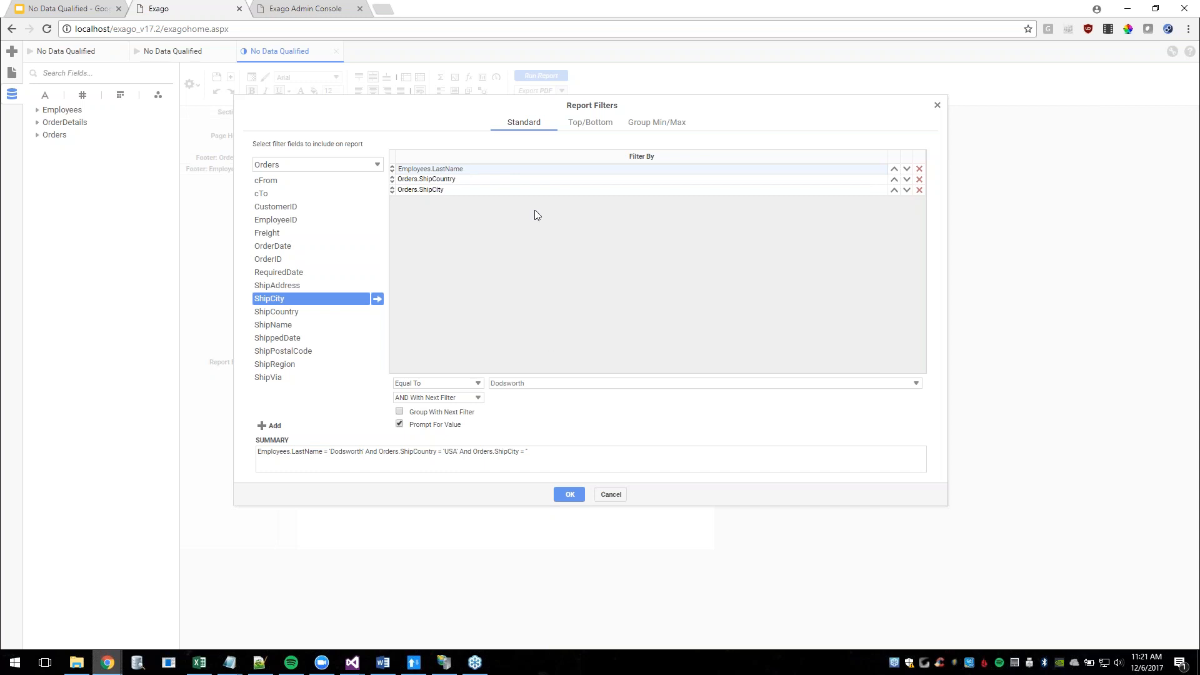
click(536, 192)
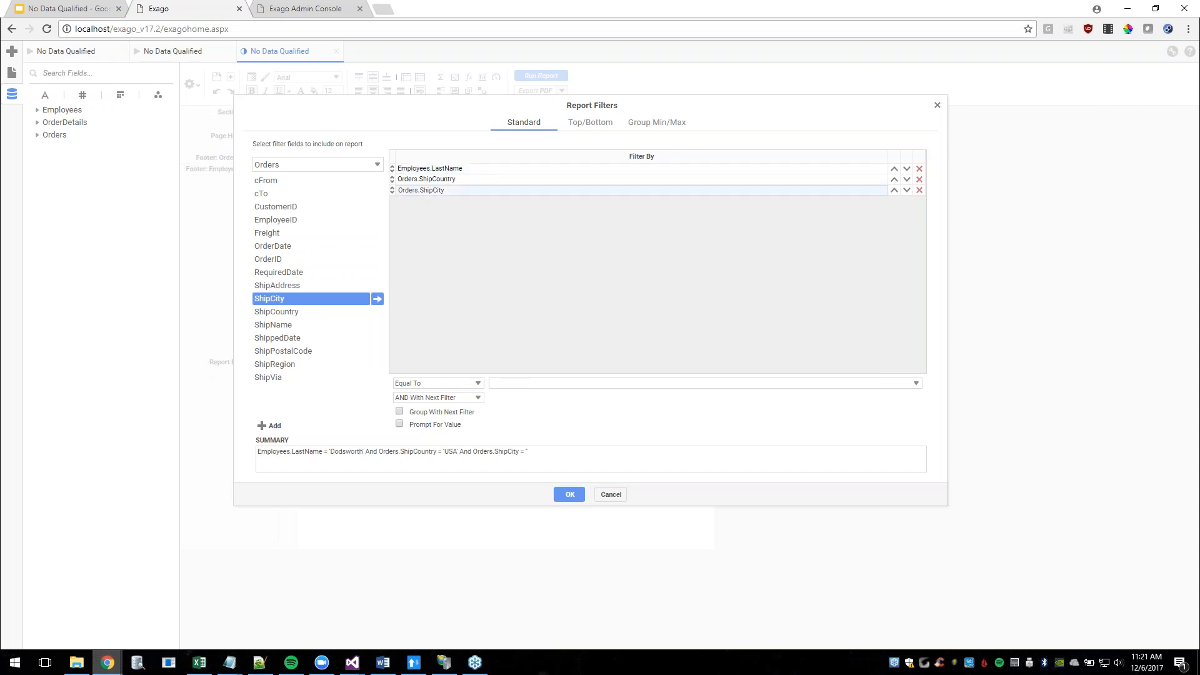
click(916, 384)
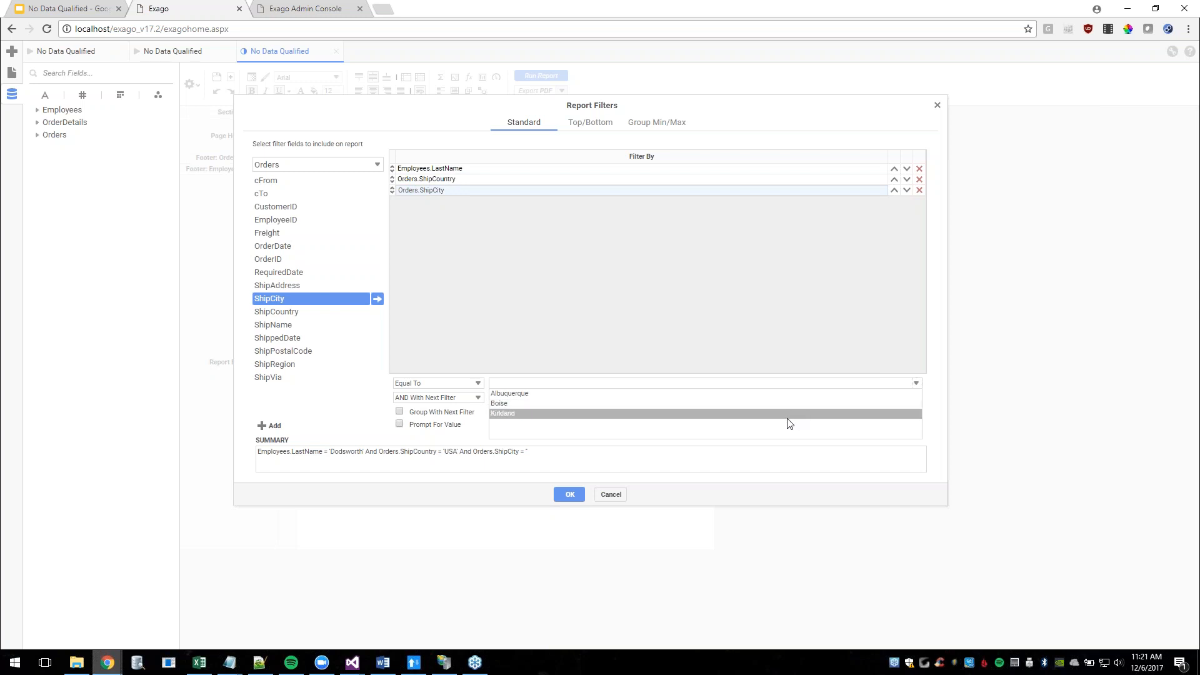
click(789, 308)
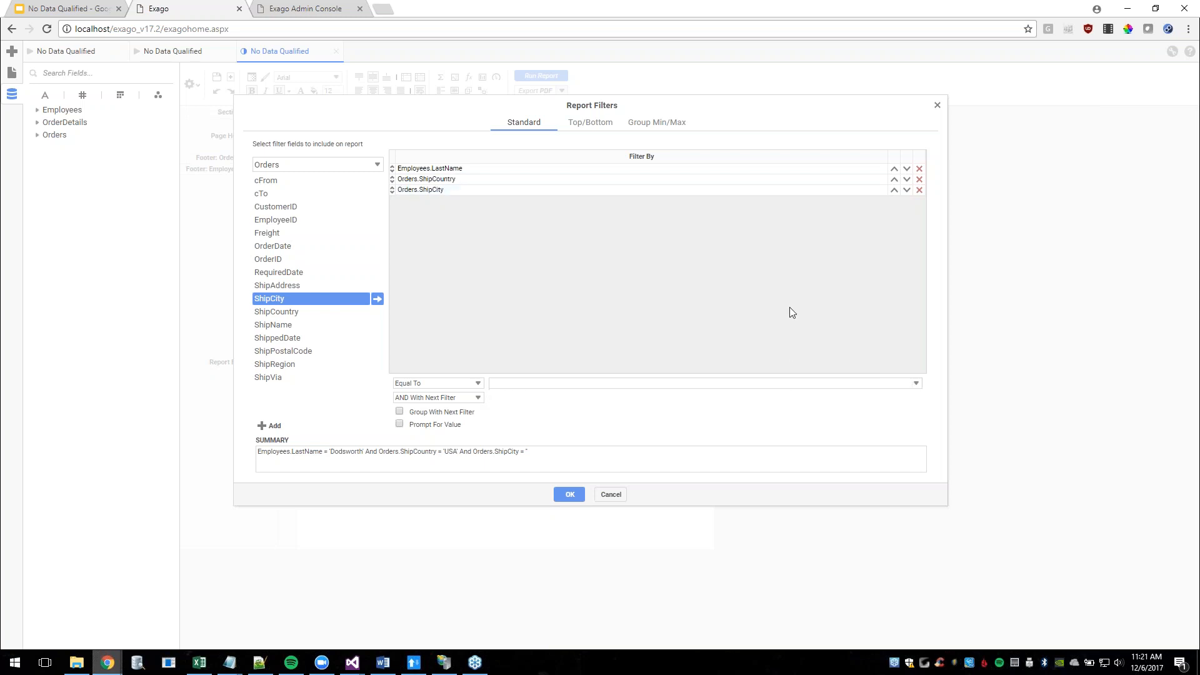
Remove the Orders.ShipCountry filter and examine which cities the Orders.ShipCity value list offers without it.
click(920, 180)
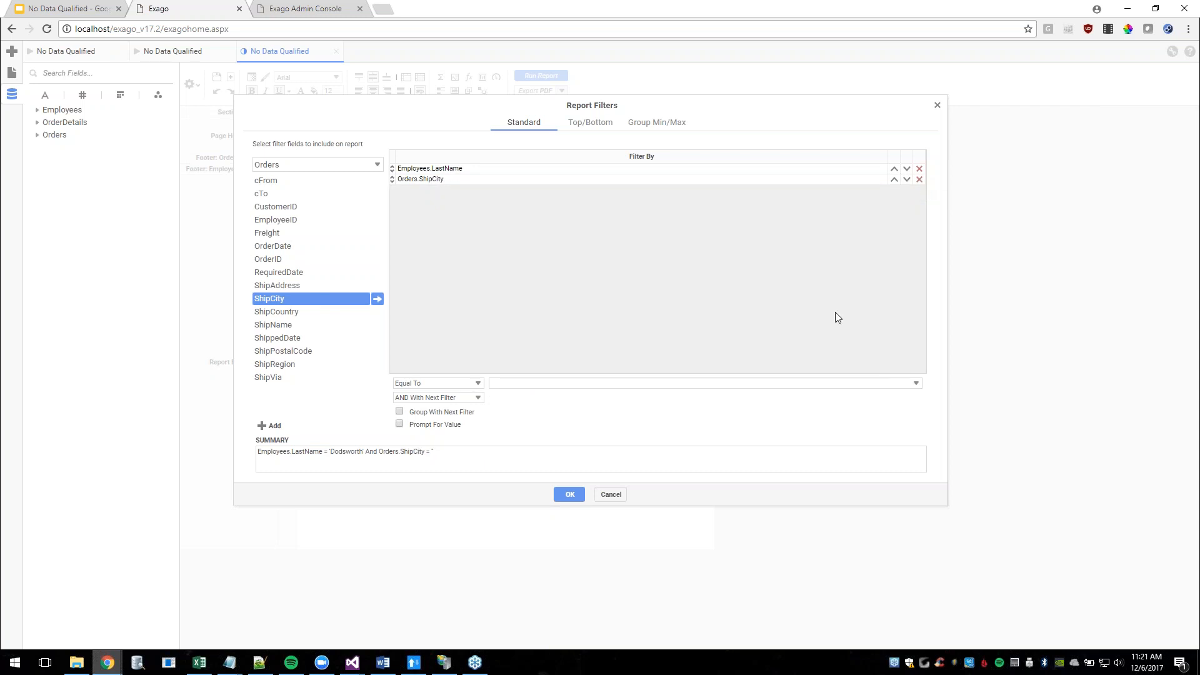
click(643, 182)
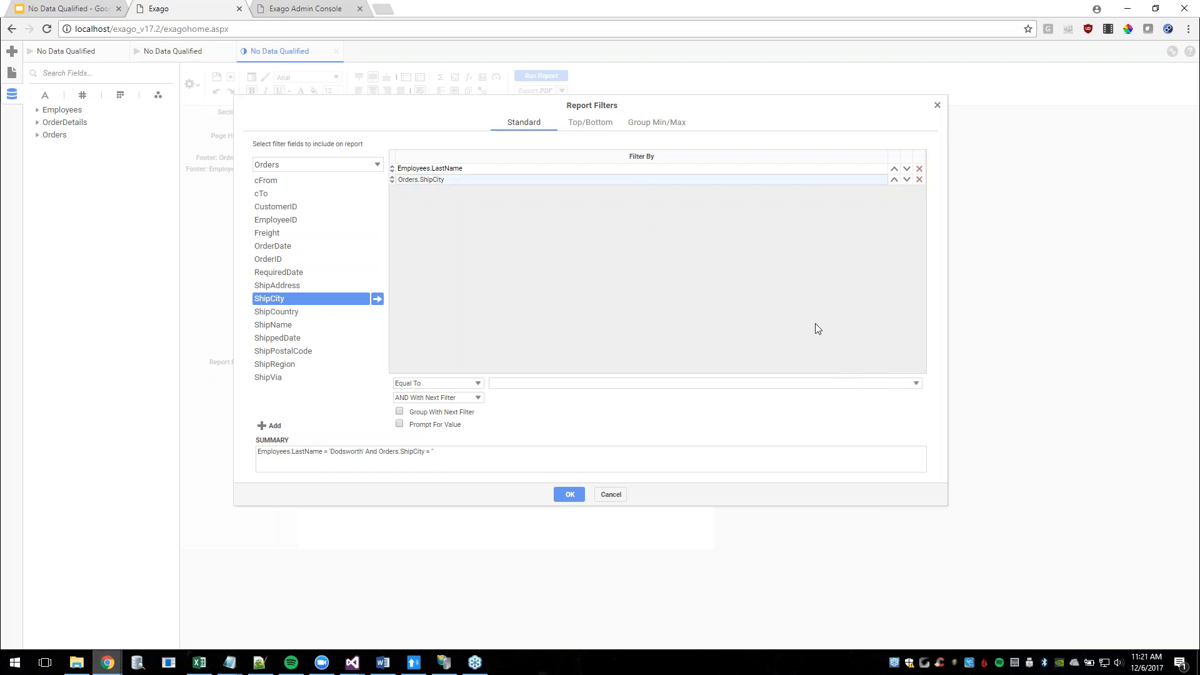
click(917, 386)
drag(918, 403, 884, 335)
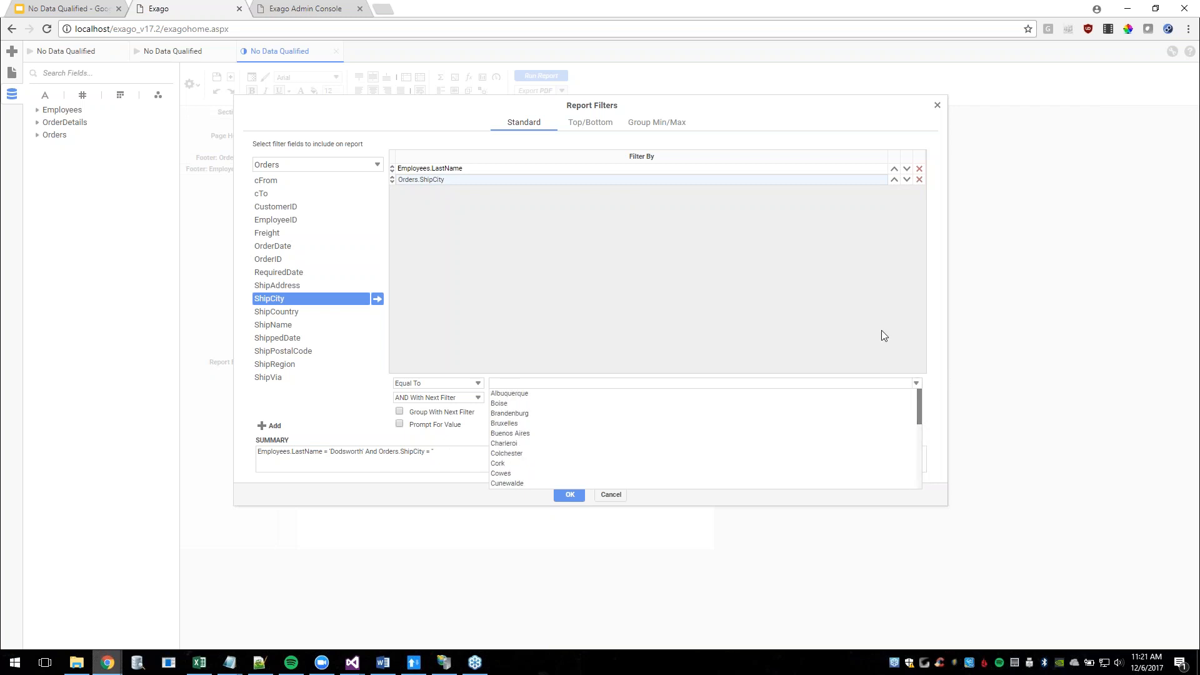
click(858, 314)
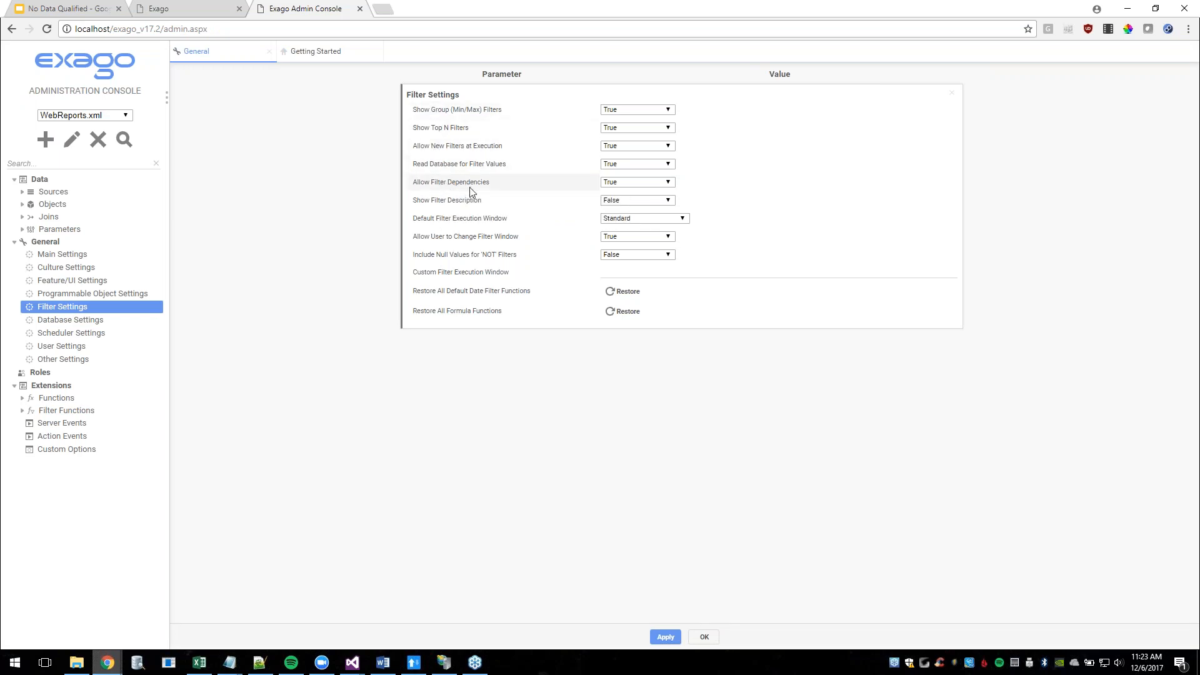
Switch to the Exago Admin Console and recheck the available options of the Allow Filter Dependencies setting.
click(605, 185)
click(606, 188)
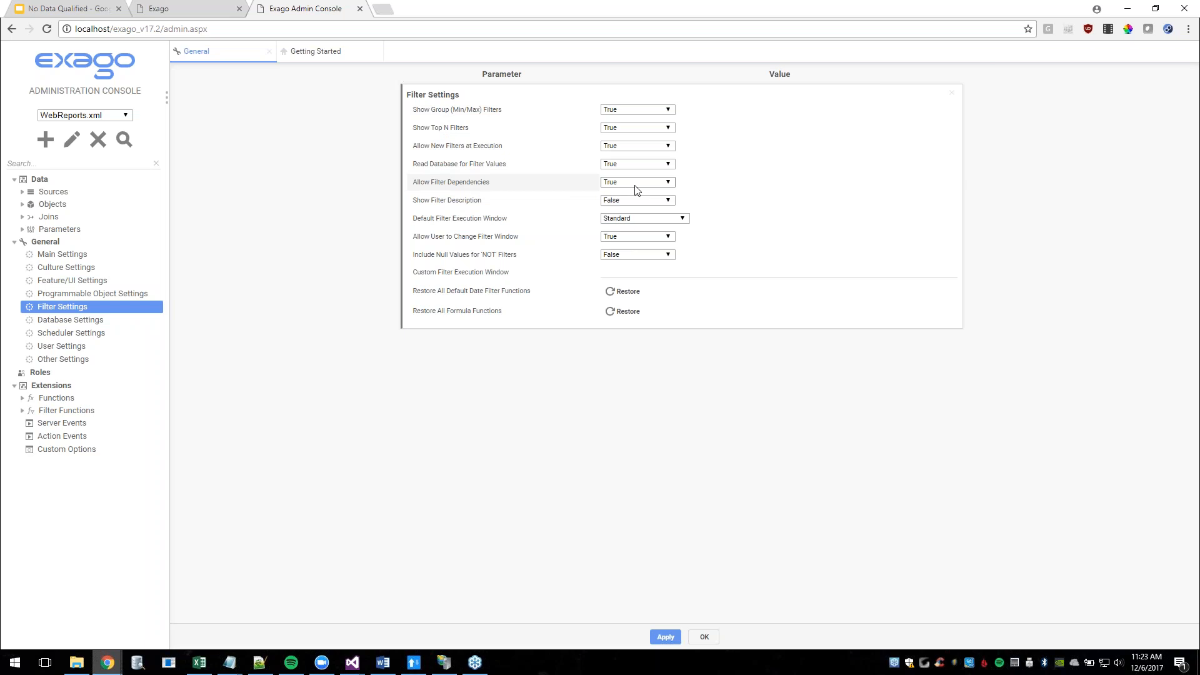